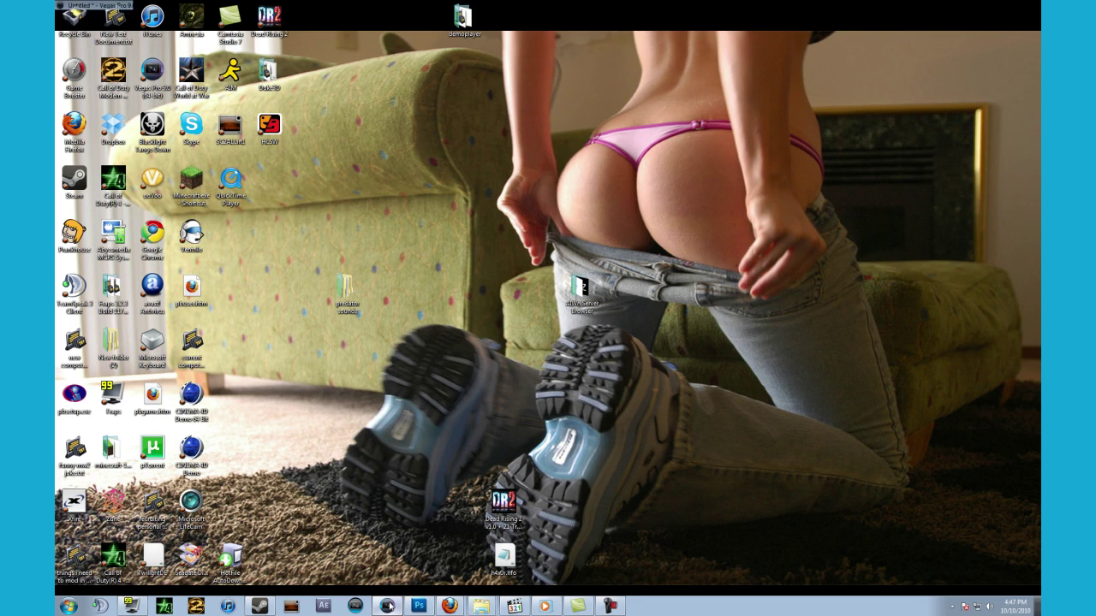
# Insert a new video track above the gameplay clip's video track.
pyautogui.click(225, 447)
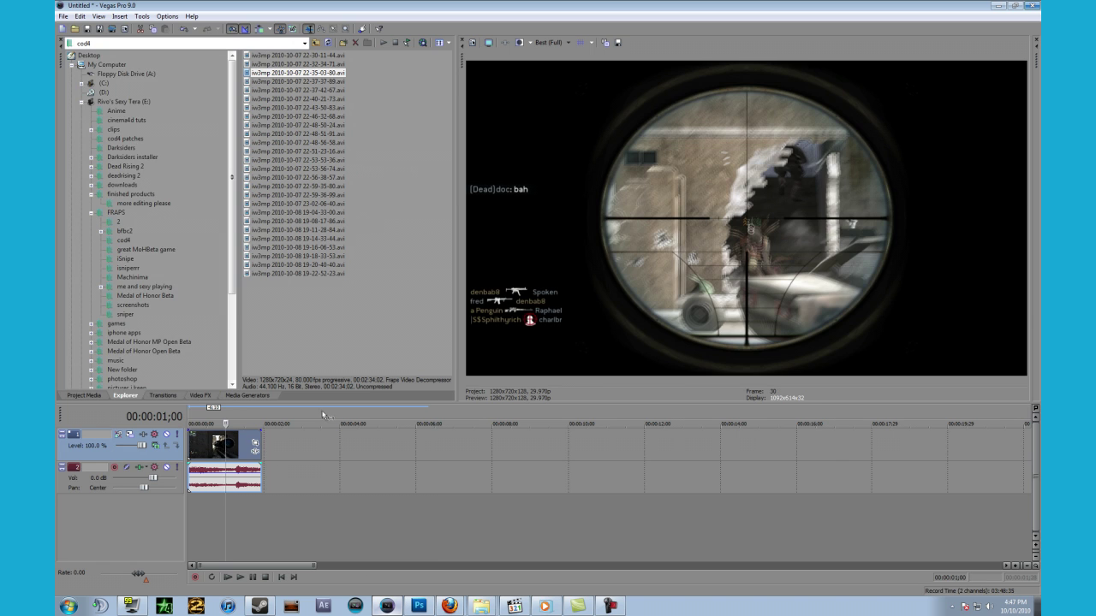
pyautogui.rightClick(107, 446)
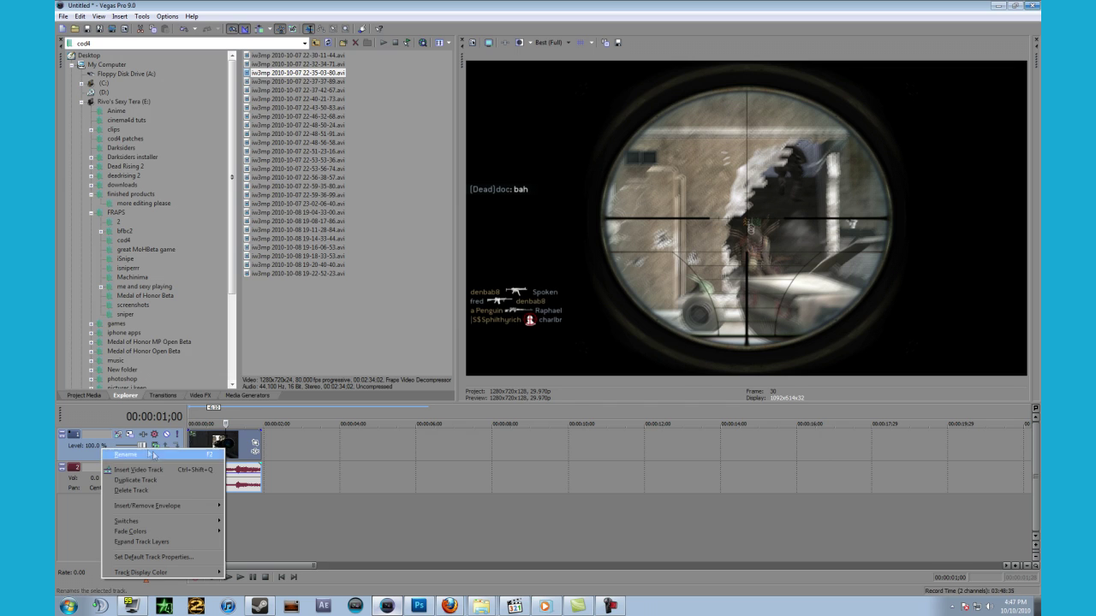
pyautogui.click(191, 479)
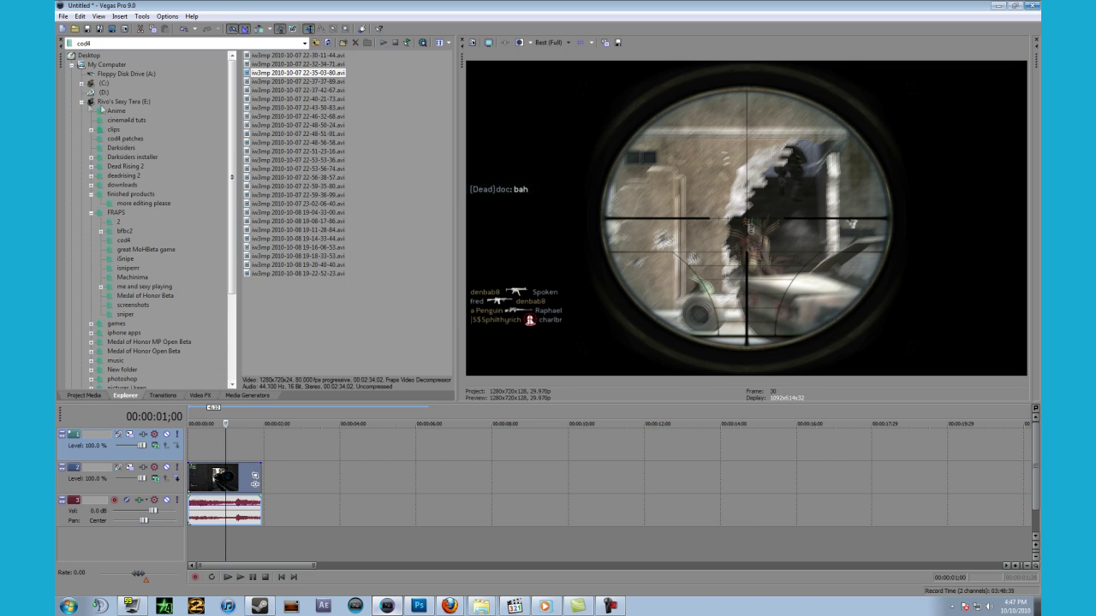
# Place predator screen effects.png from the FRAPS screenshots folder at the start of the new track and trim it to the gameplay clip's length.
pyautogui.click(116, 213)
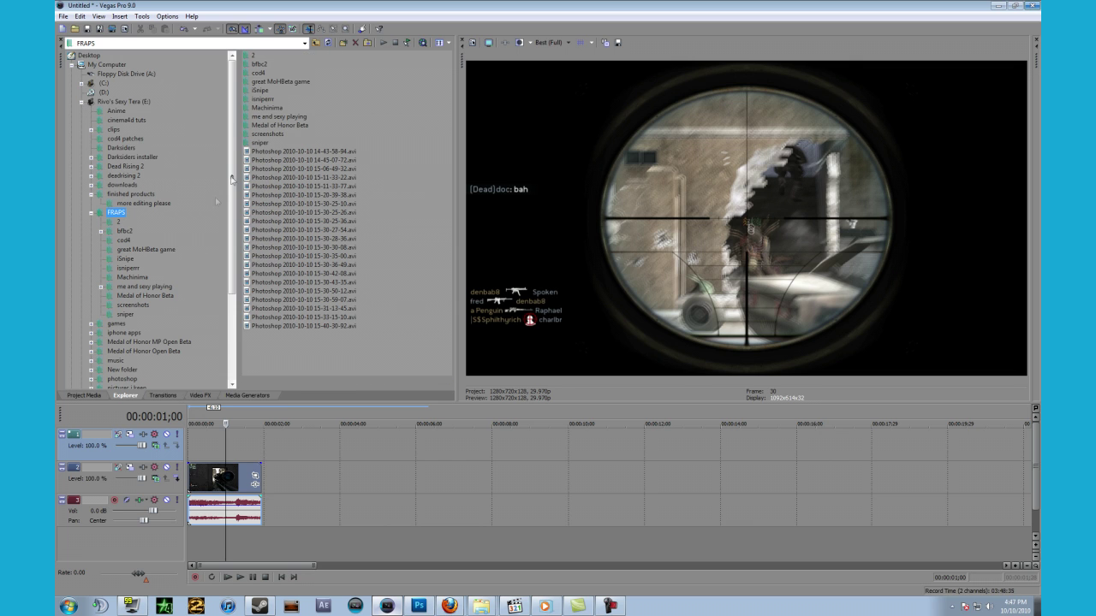
pyautogui.doubleClick(261, 133)
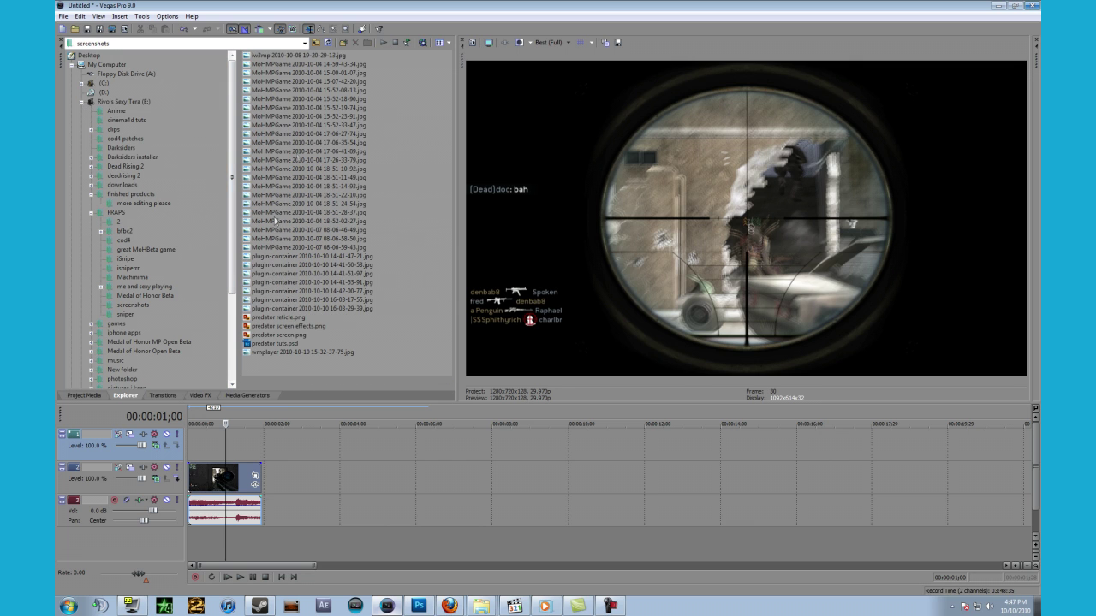
pyautogui.moveTo(292, 329); pyautogui.dragTo(195, 447)
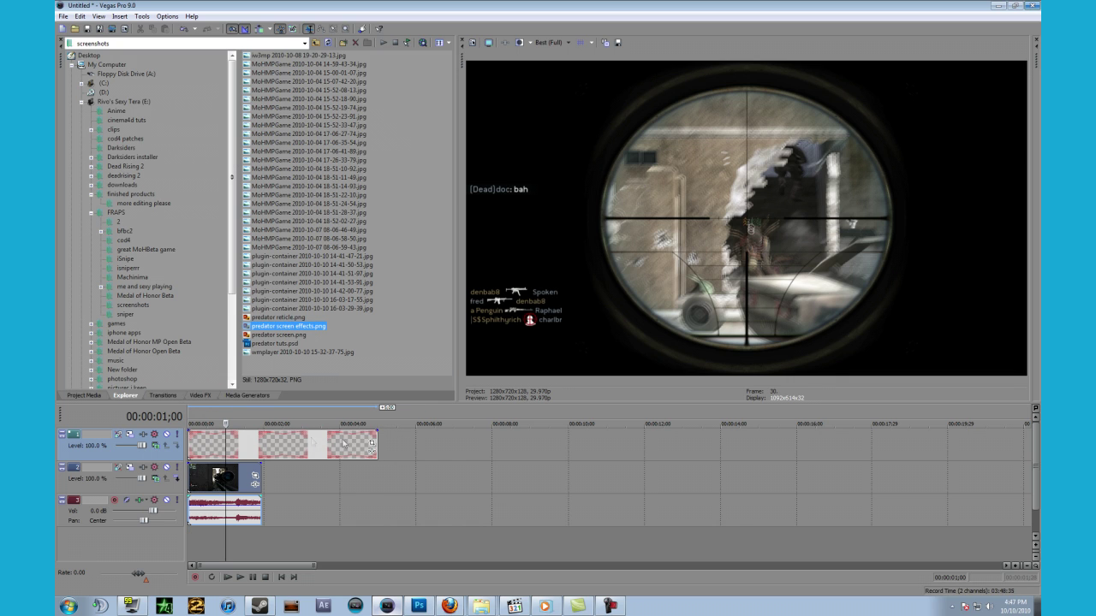
pyautogui.moveTo(372, 441); pyautogui.dragTo(258, 438)
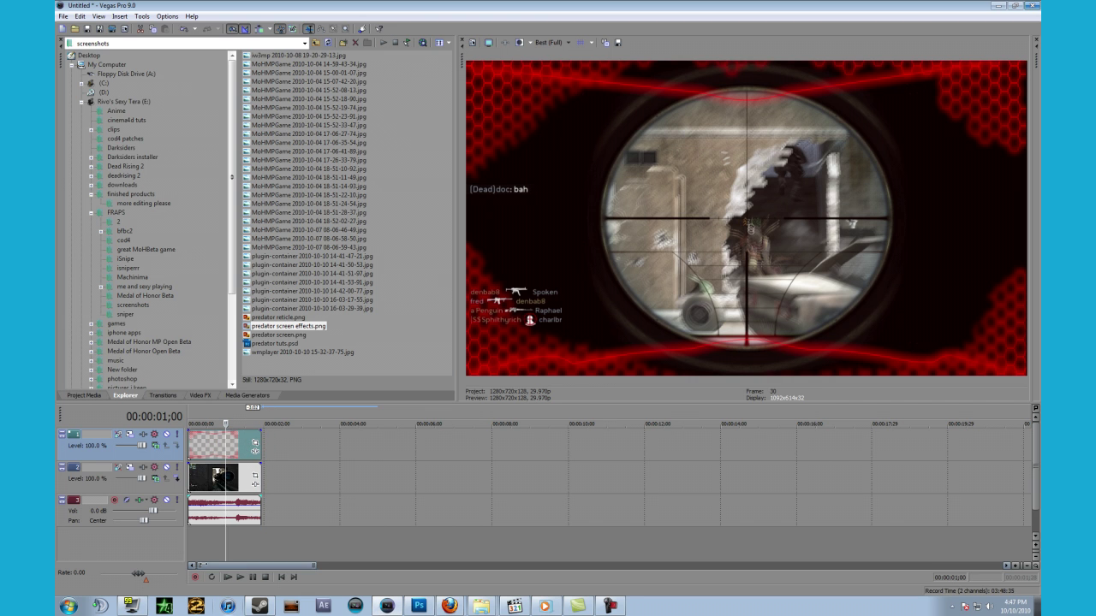
# Play briefly, step frame by frame to the clip's end and back to 00:00:00;00, and examine the red overlay and scope view.
pyautogui.click(230, 577)
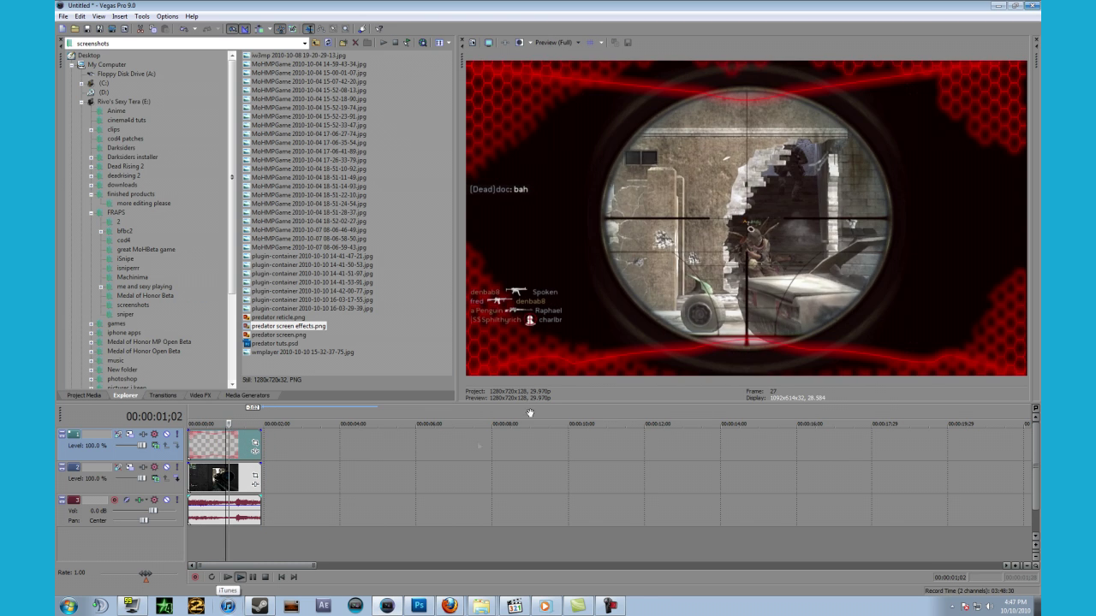
pyautogui.click(253, 578)
pyautogui.click(215, 548)
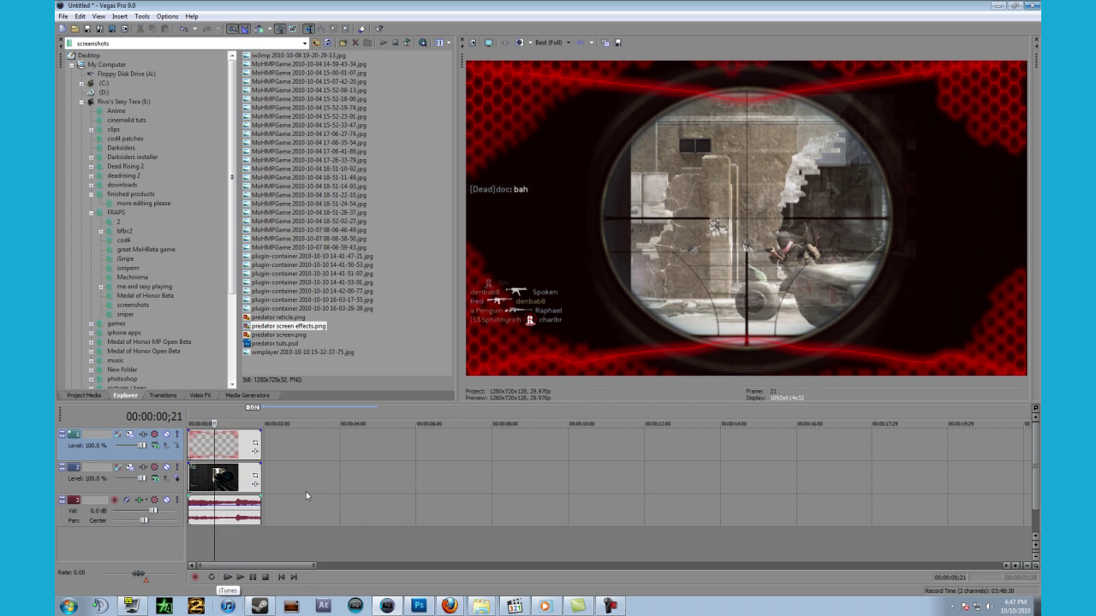
pyautogui.press('Right')
pyautogui.press('Right')
pyautogui.press('Right')
pyautogui.press('Right')
pyautogui.press('Right')
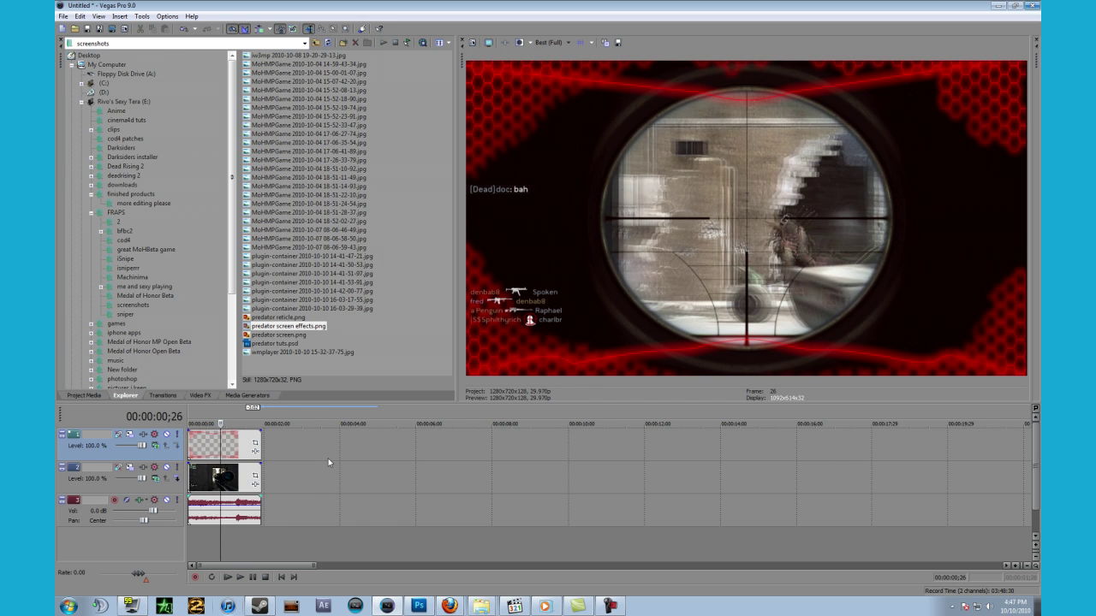
pyautogui.press('Right')
pyautogui.press('Right')
pyautogui.press('Right')
pyautogui.press('Right')
pyautogui.press('Right')
pyautogui.press('Right')
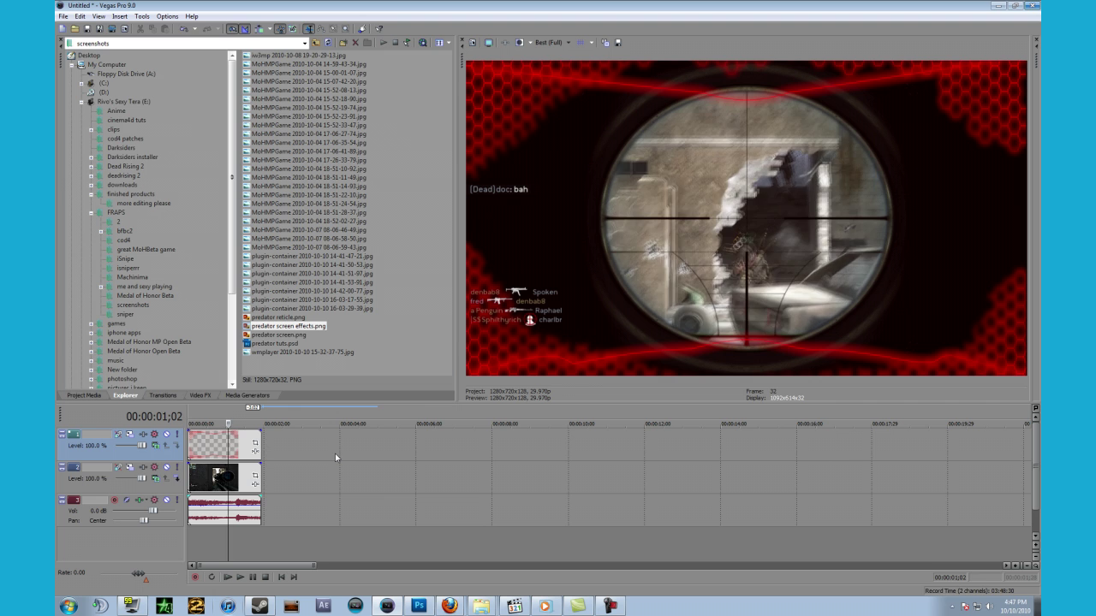
pyautogui.press('Right')
pyautogui.press('Right')
pyautogui.press('Right')
pyautogui.press('Right')
pyautogui.press('Right')
pyautogui.press('Right')
pyautogui.press('Right')
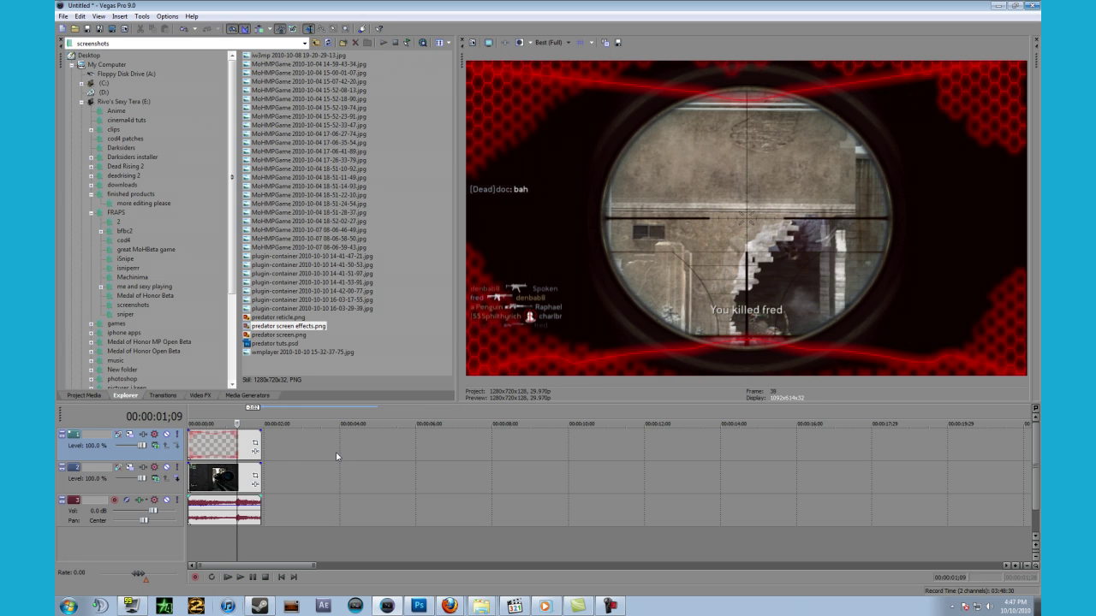
pyautogui.press('Right')
pyautogui.press('Right')
pyautogui.press('Right')
pyautogui.press('Right')
pyautogui.press('Right')
pyautogui.press('Right')
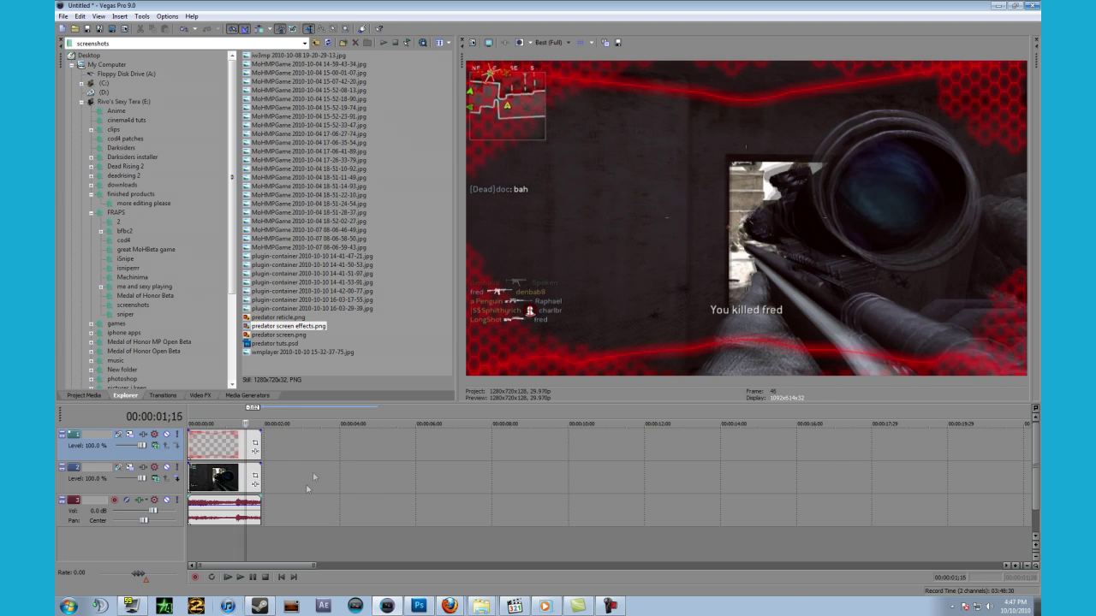
pyautogui.press('Right')
pyautogui.press('Right')
pyautogui.press('Right')
pyautogui.press('Right')
pyautogui.press('Right')
pyautogui.press('Right')
pyautogui.press('Right')
pyautogui.press('Right')
pyautogui.press('Right')
pyautogui.press('Right')
pyautogui.press('Right')
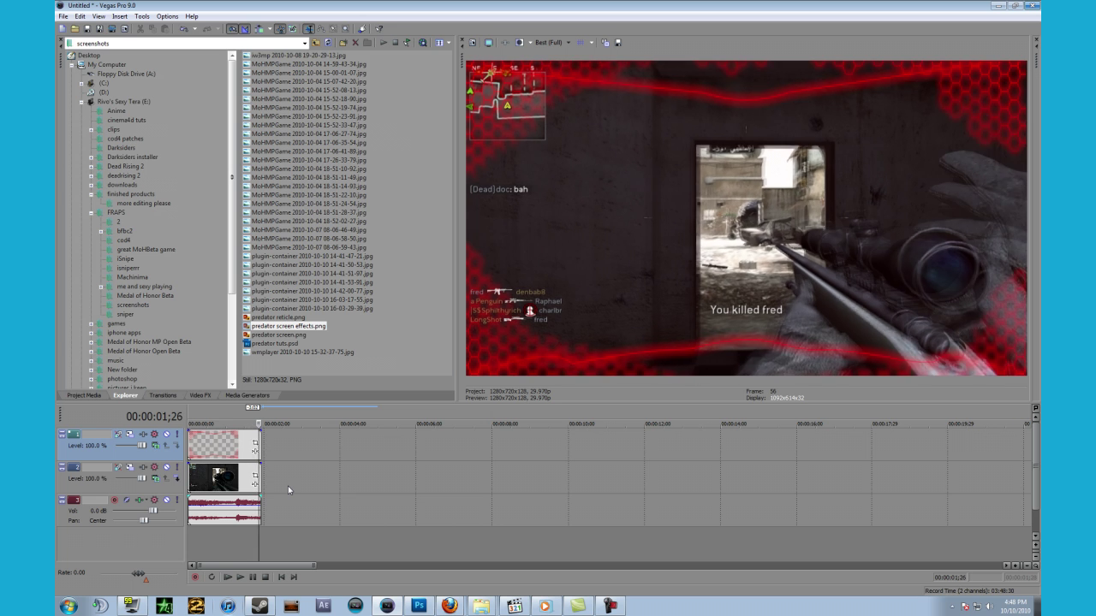
pyautogui.press('Right')
pyautogui.press('Right')
pyautogui.press('Right')
pyautogui.press('Left')
pyautogui.press('Left')
pyautogui.press('Left')
pyautogui.press('Left')
pyautogui.press('Left')
pyautogui.press('Left')
pyautogui.press('Left')
pyautogui.press('Left')
pyautogui.press('Left')
pyautogui.press('Left')
pyautogui.press('Left')
pyautogui.press('Left')
pyautogui.press('Left')
pyautogui.press('Left')
pyautogui.press('Left')
pyautogui.press('Left')
pyautogui.press('Left')
pyautogui.press('Left')
pyautogui.press('Left')
pyautogui.press('Left')
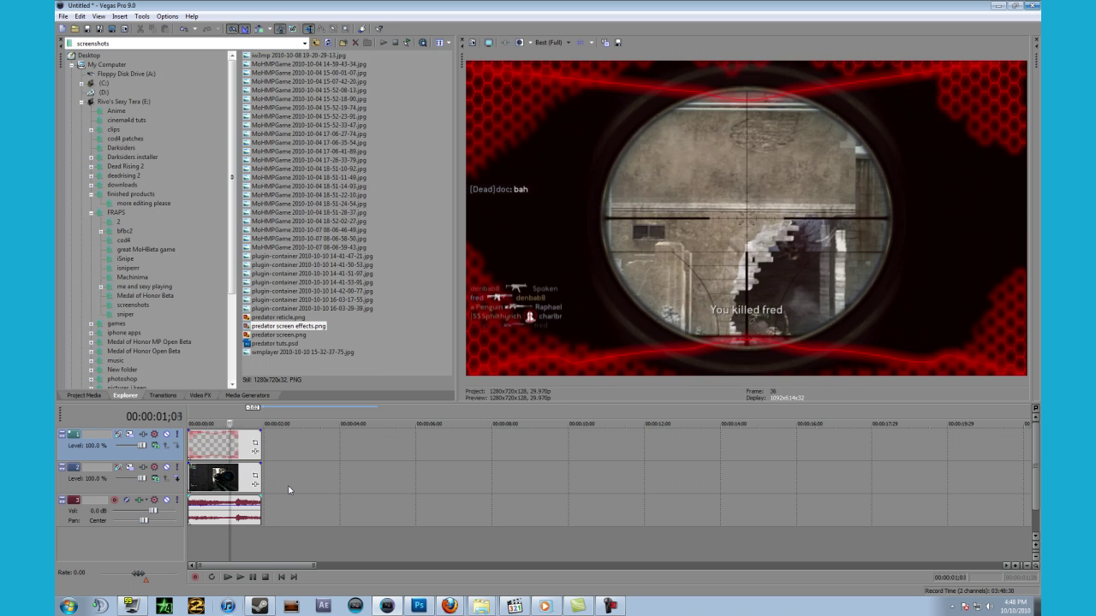
pyautogui.press('Left')
pyautogui.press('Left')
pyautogui.press('Left')
pyautogui.press('Left')
pyautogui.press('Left')
pyautogui.press('Left')
pyautogui.press('Left')
pyautogui.press('Left')
pyautogui.press('Left')
pyautogui.press('Left')
pyautogui.press('Left')
pyautogui.press('Left')
pyautogui.press('Left')
pyautogui.press('Left')
pyautogui.press('Left')
pyautogui.press('Left')
pyautogui.press('Left')
pyautogui.press('Left')
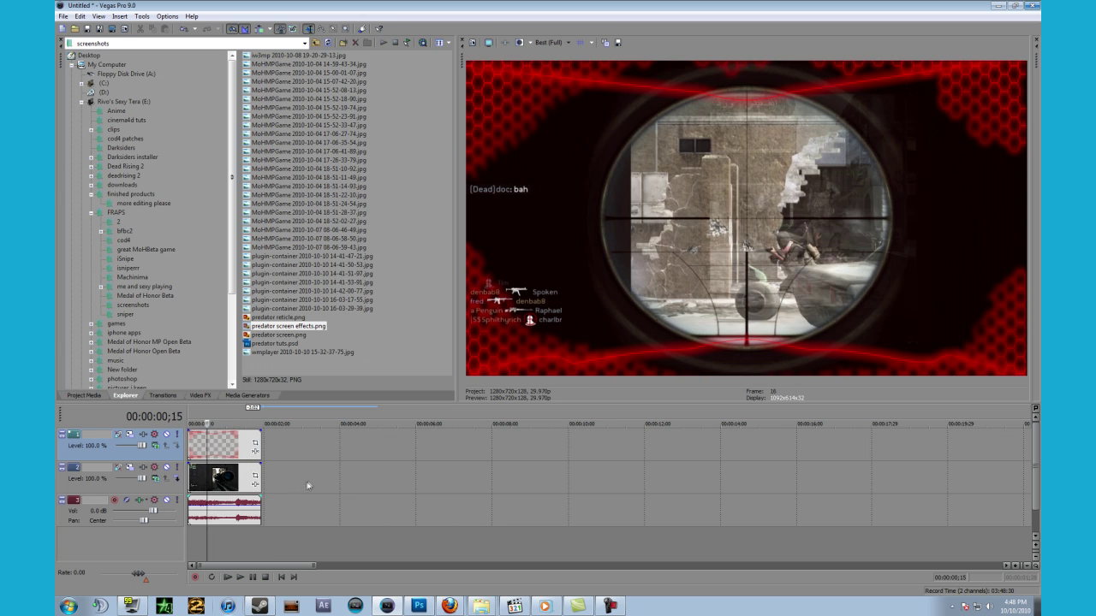
pyautogui.press('Left')
pyautogui.press('Left')
pyautogui.press('Left')
pyautogui.press('Left')
pyautogui.press('Left')
pyautogui.press('Left')
pyautogui.press('Left')
pyautogui.press('Left')
pyautogui.press('Left')
pyautogui.press('Left')
pyautogui.press('Left')
pyautogui.press('Left')
pyautogui.press('Left')
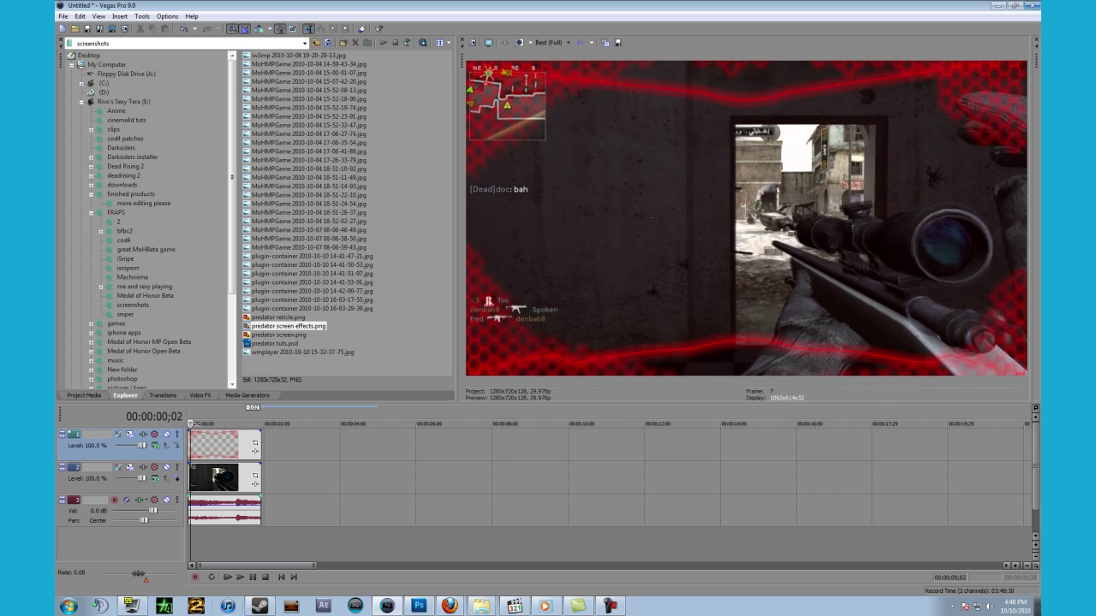
pyautogui.press('Left')
pyautogui.press('Left')
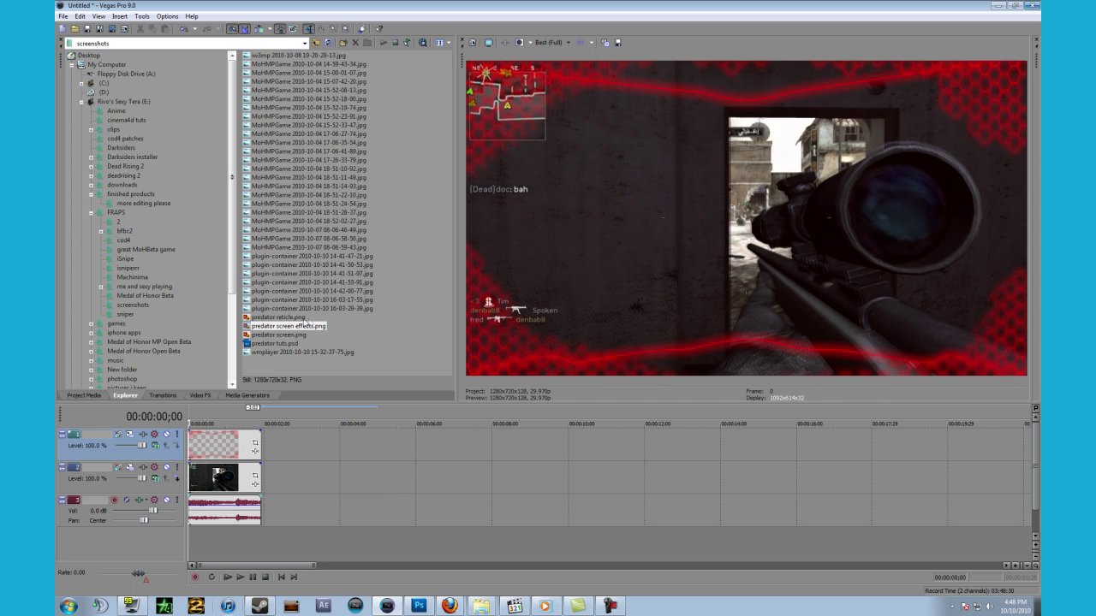
# Insert another video track on top, place predator reticle.png at its start and shorten it to about the gameplay clip's length.
pyautogui.rightClick(136, 458)
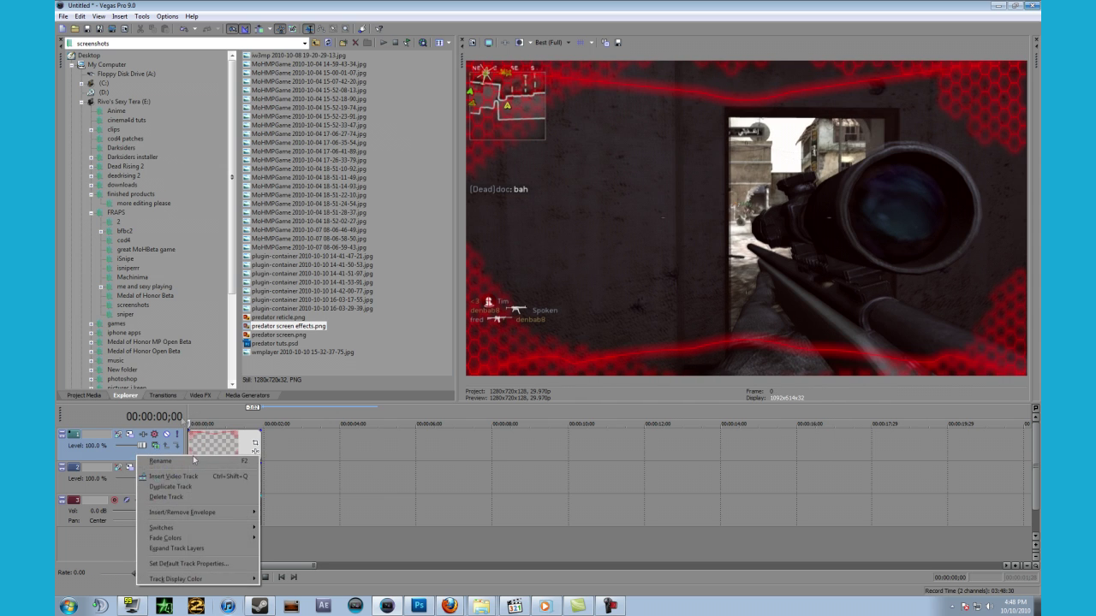
pyautogui.click(174, 476)
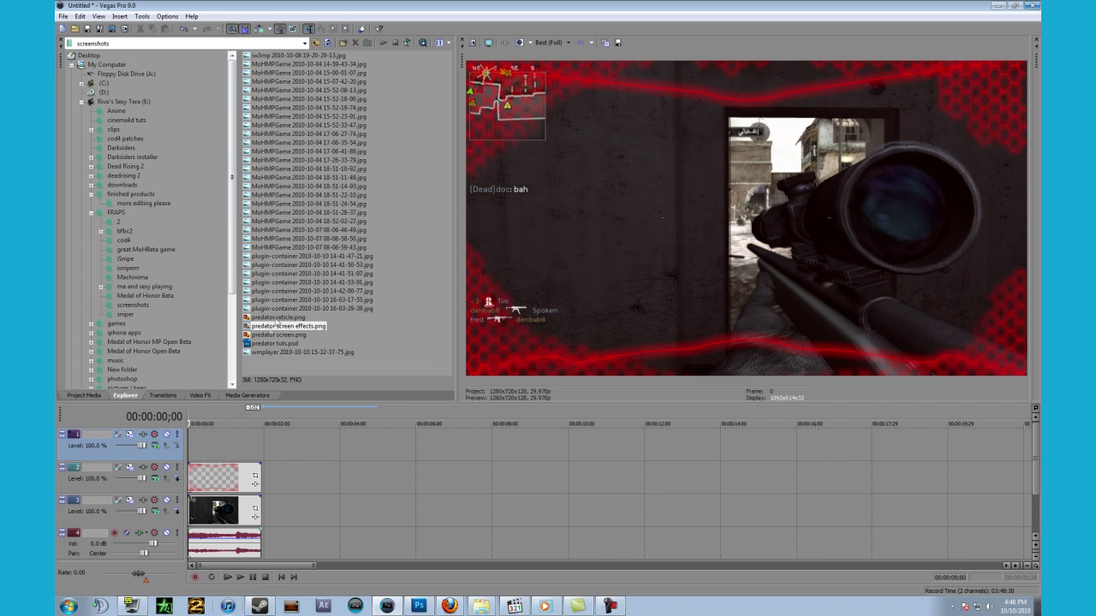
pyautogui.click(276, 319)
pyautogui.moveTo(210, 447); pyautogui.dragTo(198, 446)
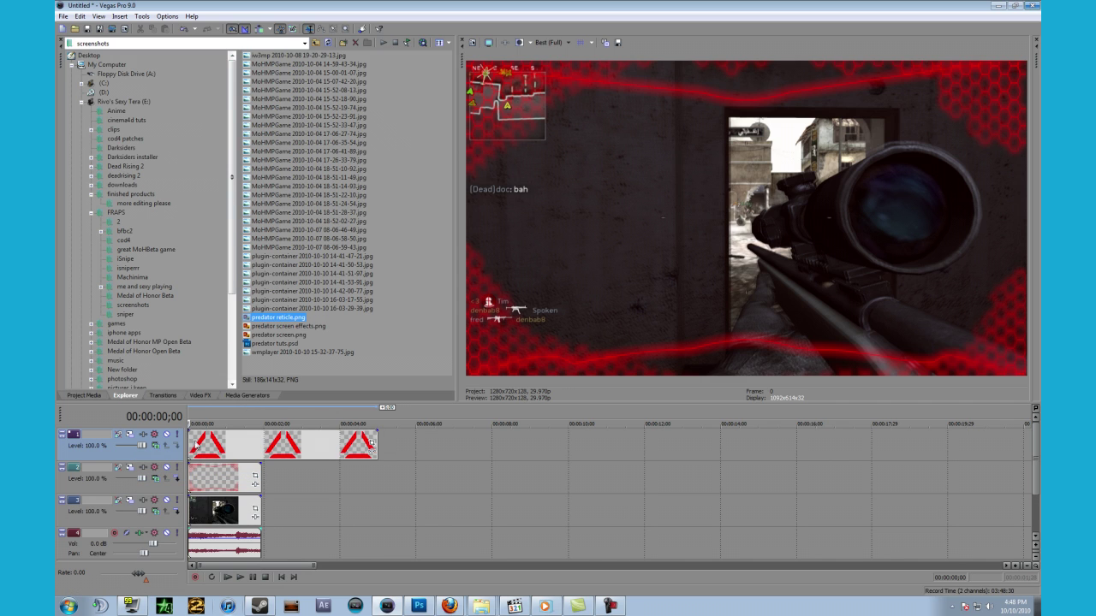
pyautogui.moveTo(371, 443); pyautogui.dragTo(262, 445)
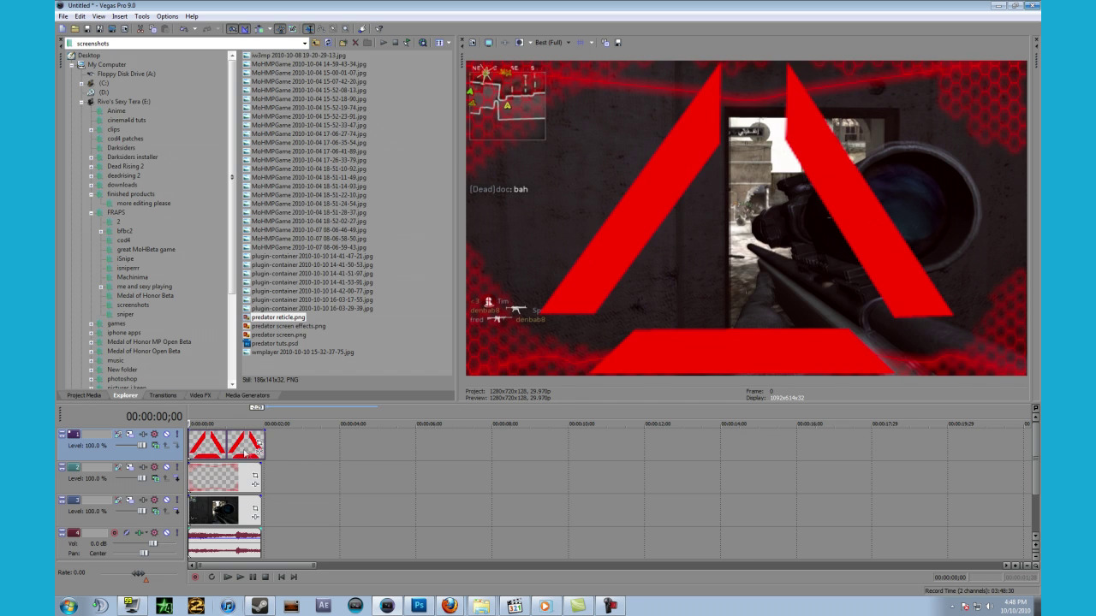
# Set the reticle track's level to 0% and step through the first frames to examine where the reticle should start.
pyautogui.scroll(4, 195, 514)
pyautogui.press('Right')
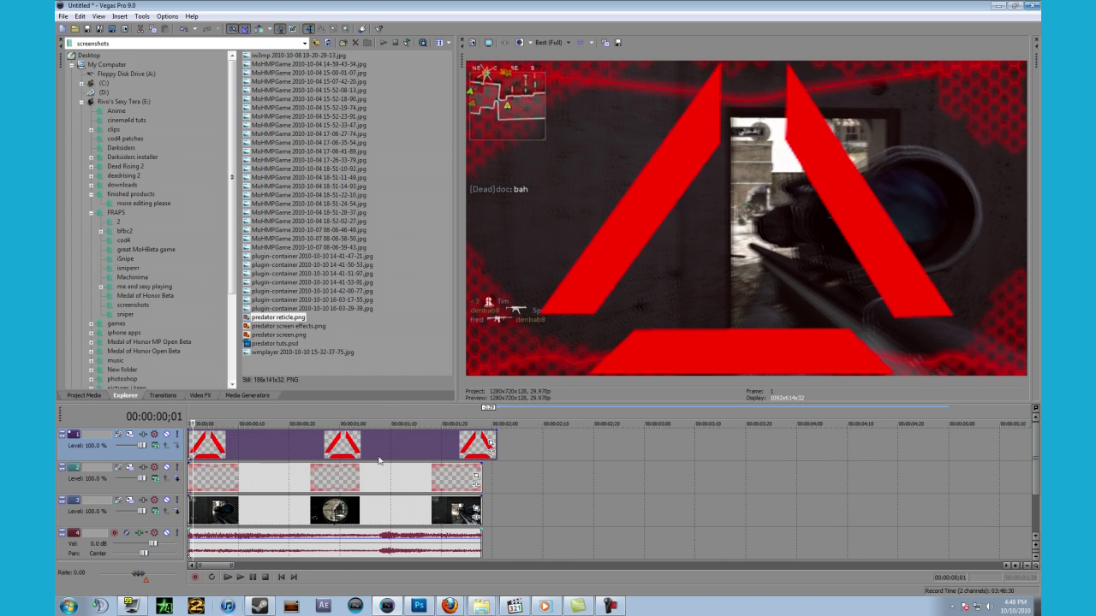
pyautogui.press('Right')
pyautogui.press('Right')
pyautogui.press('Right')
pyautogui.press('Right')
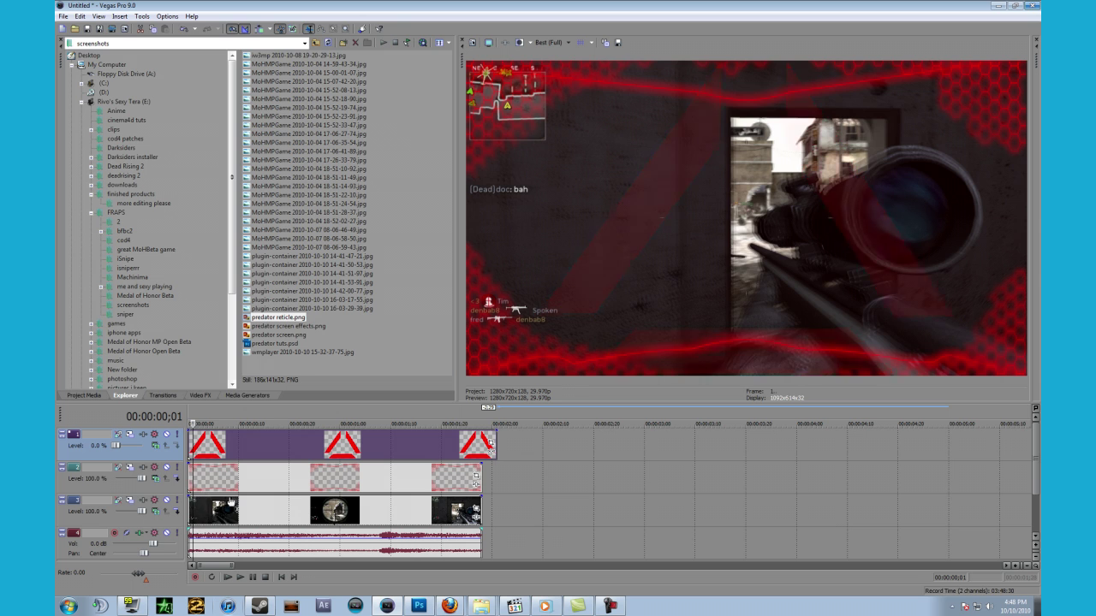
pyautogui.press('Right')
pyautogui.press('Right')
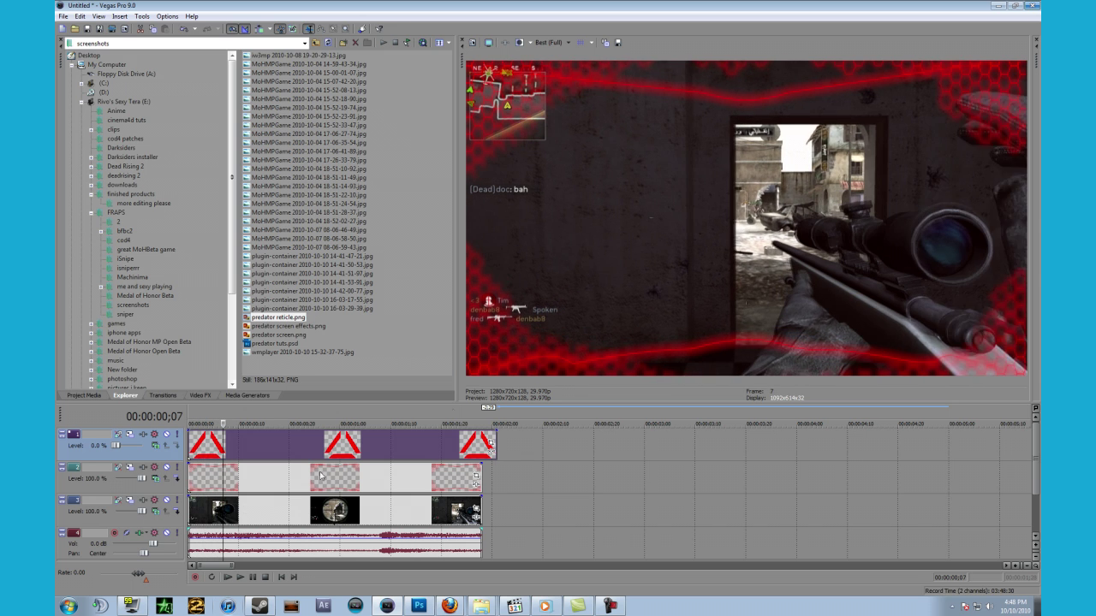
pyautogui.press('Left')
pyautogui.press('Left')
pyautogui.press('Left')
pyautogui.press('Left')
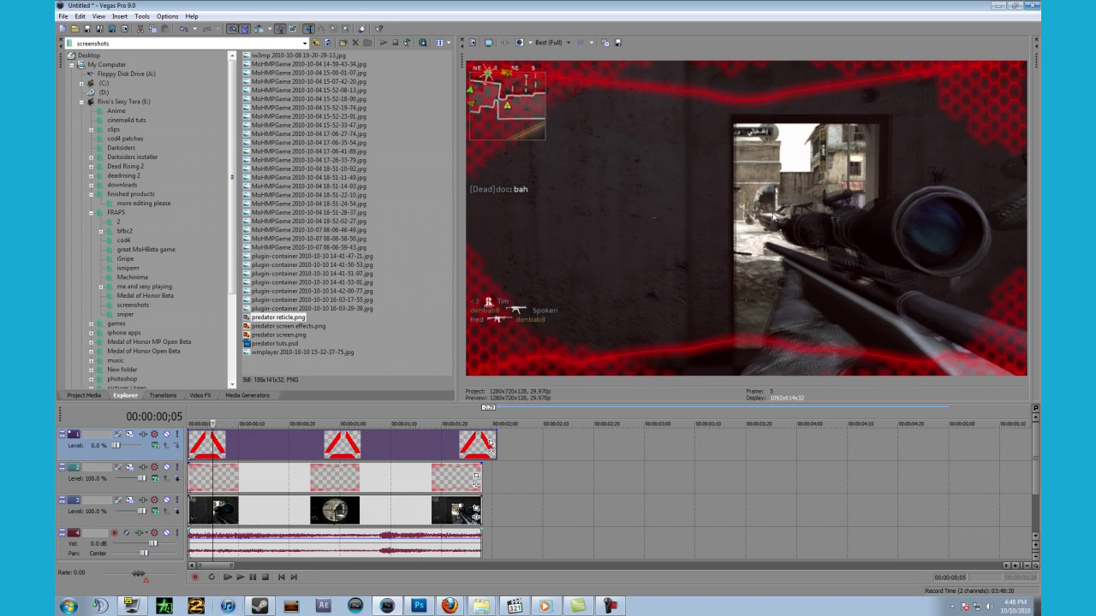
pyautogui.press('Left')
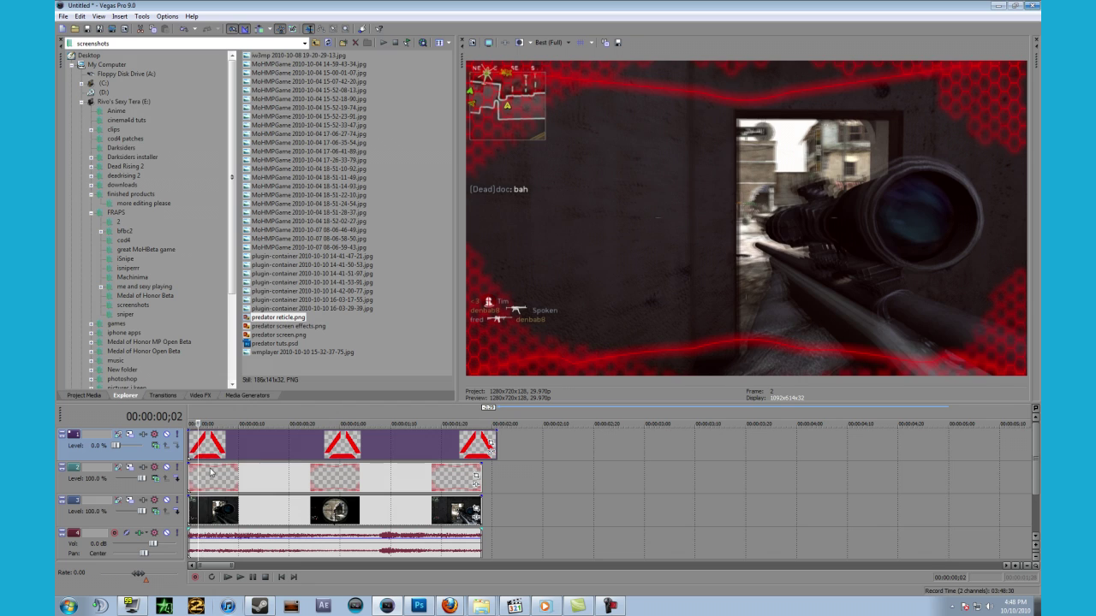
# Trim the start of the reticle event to 00:00:00;01, checking it against the neighbouring frames.
pyautogui.moveTo(190, 445); pyautogui.dragTo(200, 446)
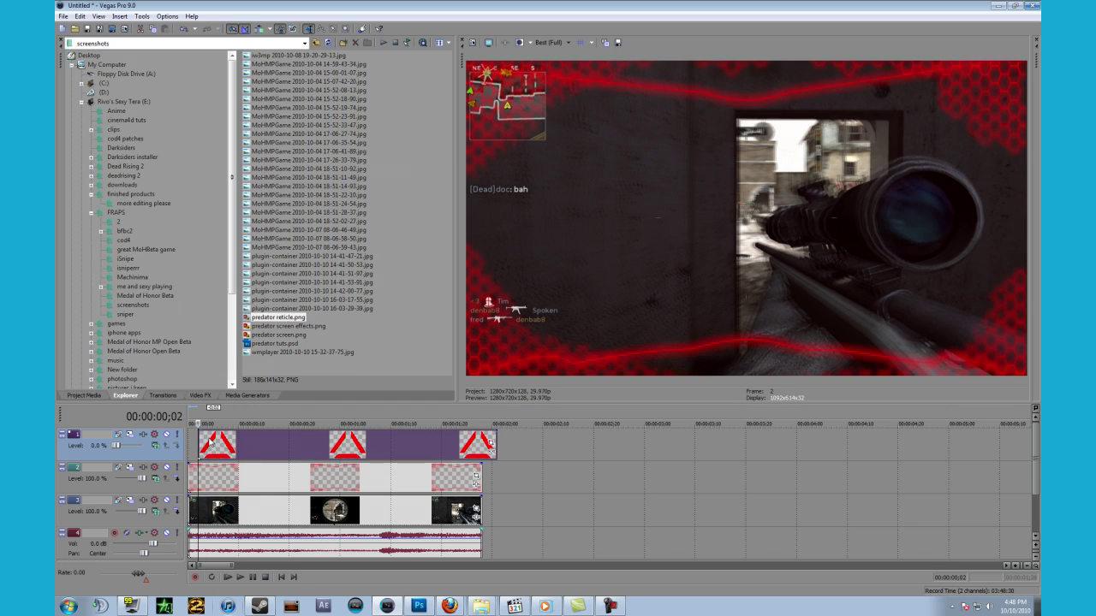
pyautogui.moveTo(200, 441); pyautogui.dragTo(196, 446)
pyautogui.press('Left')
pyautogui.press('Left')
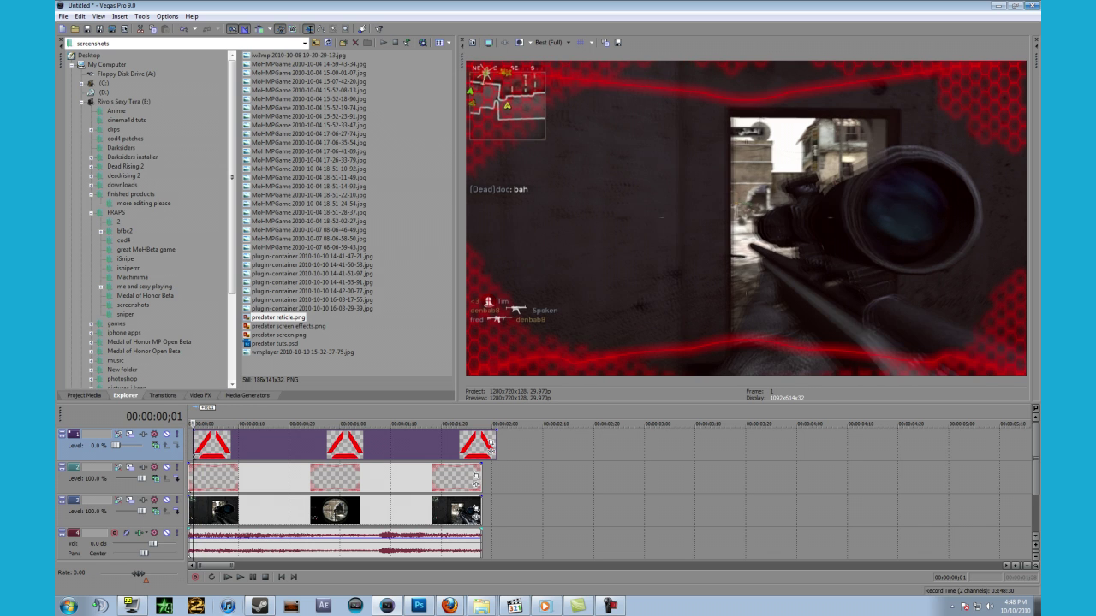
pyautogui.press('Right')
pyautogui.press('Right')
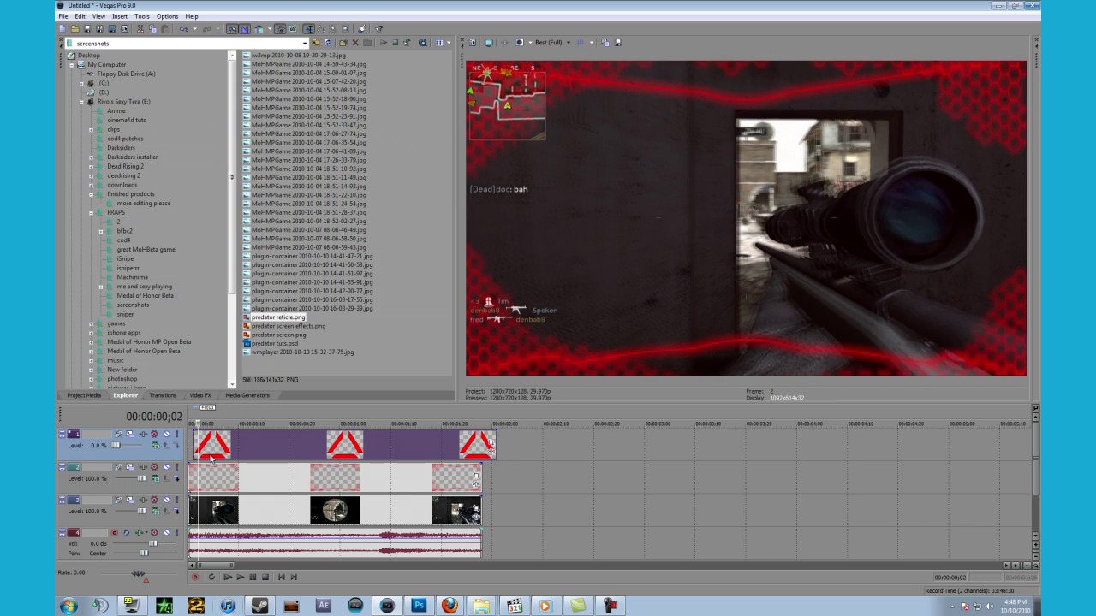
pyautogui.press('Left')
pyautogui.press('Right')
pyautogui.click(208, 447)
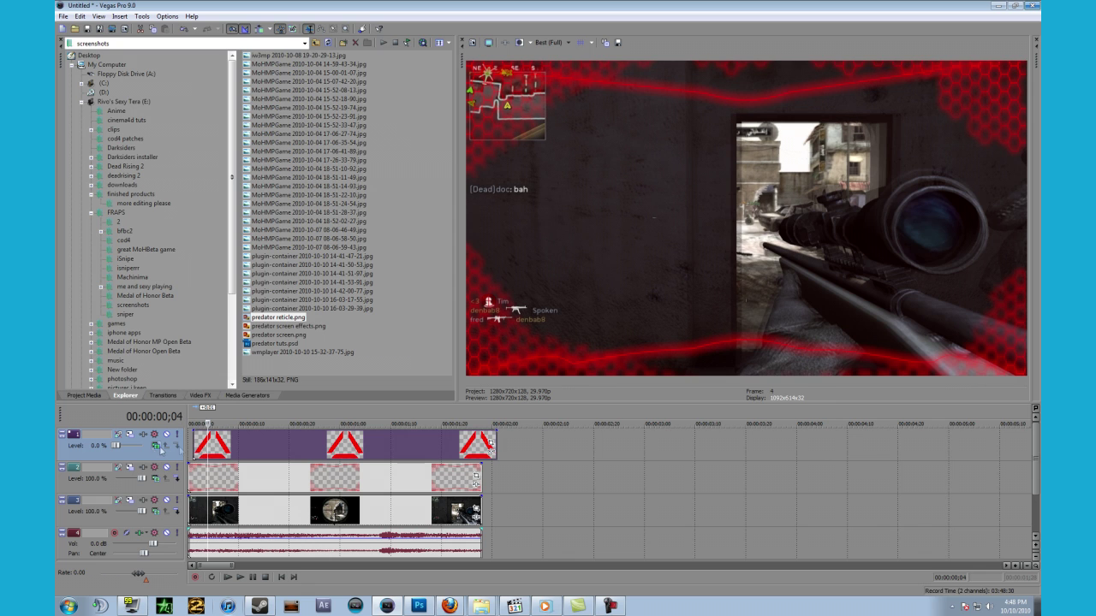
# Restore the reticle track's level to 100% and trim the reticle's end to match the end of the clips below.
pyautogui.moveTo(118, 447); pyautogui.dragTo(149, 449)
pyautogui.press('Left')
pyautogui.press('Left')
pyautogui.press('Left')
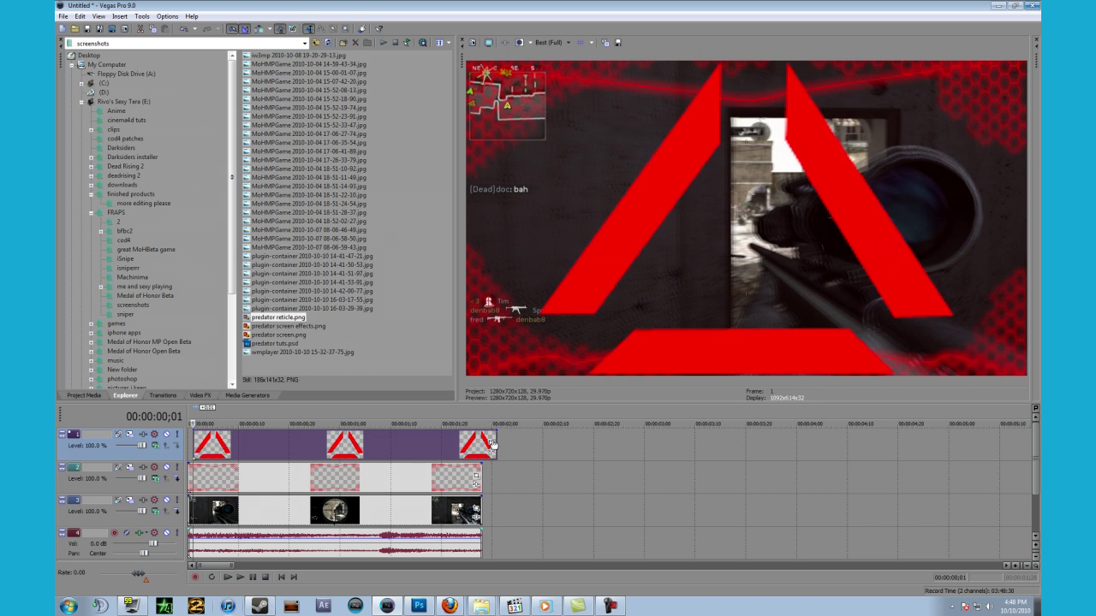
pyautogui.moveTo(491, 438); pyautogui.dragTo(478, 438)
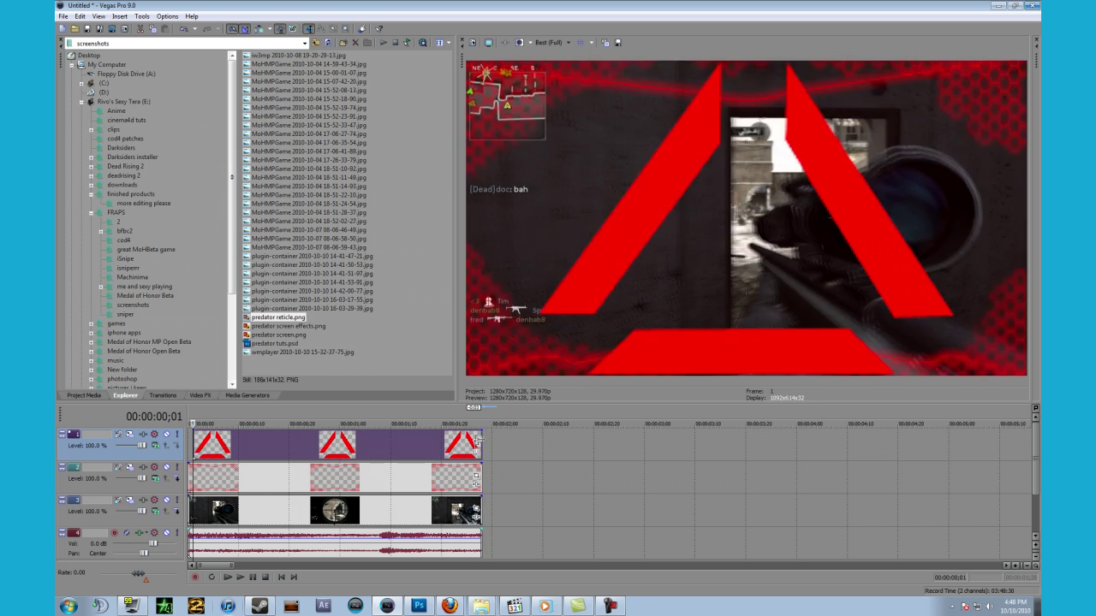
# Open Event Pan/Crop for the predator reticle event and shrink and reposition its window so the reticle stays visible in the preview.
pyautogui.click(476, 444)
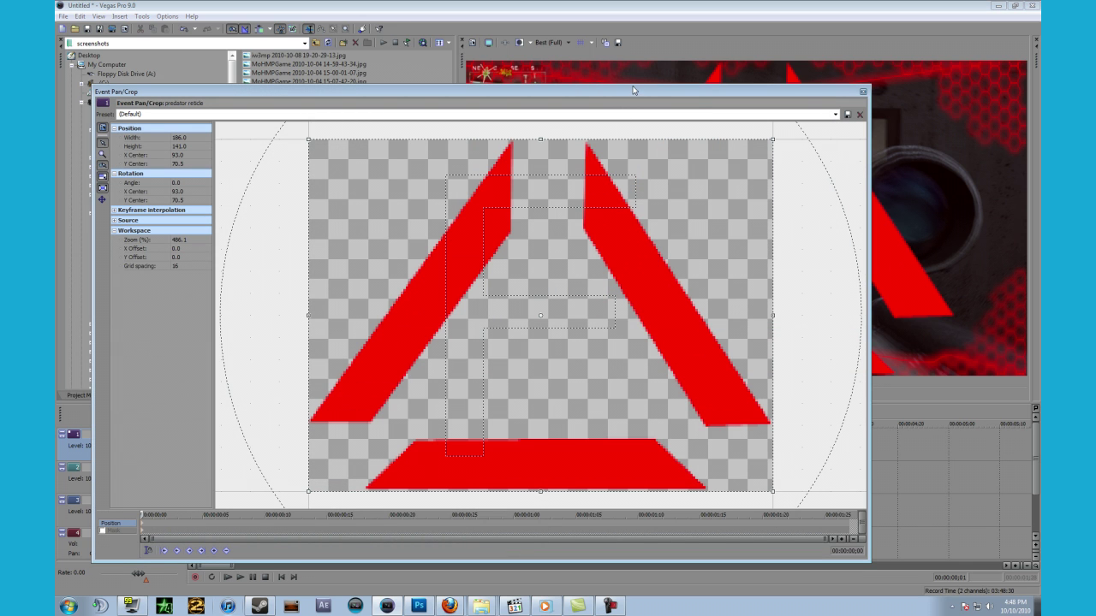
pyautogui.moveTo(633, 90); pyautogui.dragTo(633, 279)
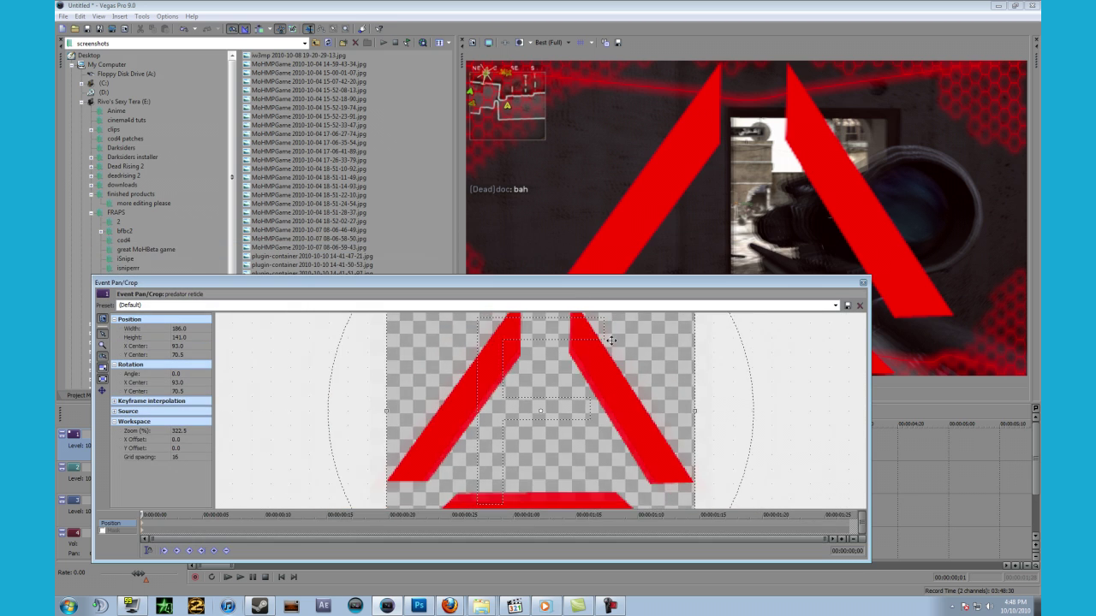
pyautogui.scroll(-4, 611, 341)
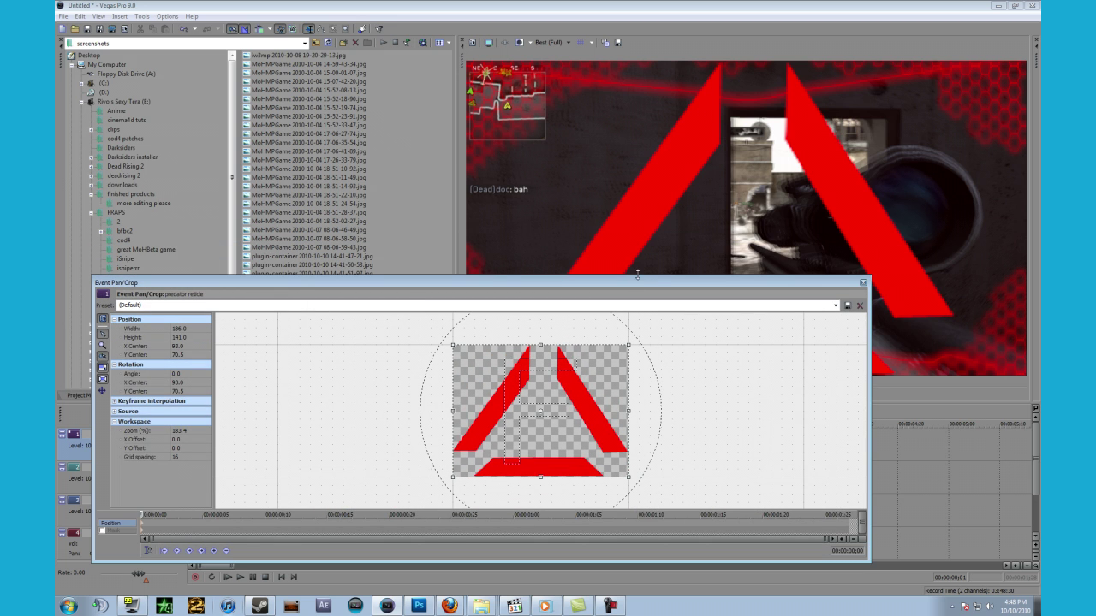
pyautogui.moveTo(637, 275); pyautogui.dragTo(636, 294)
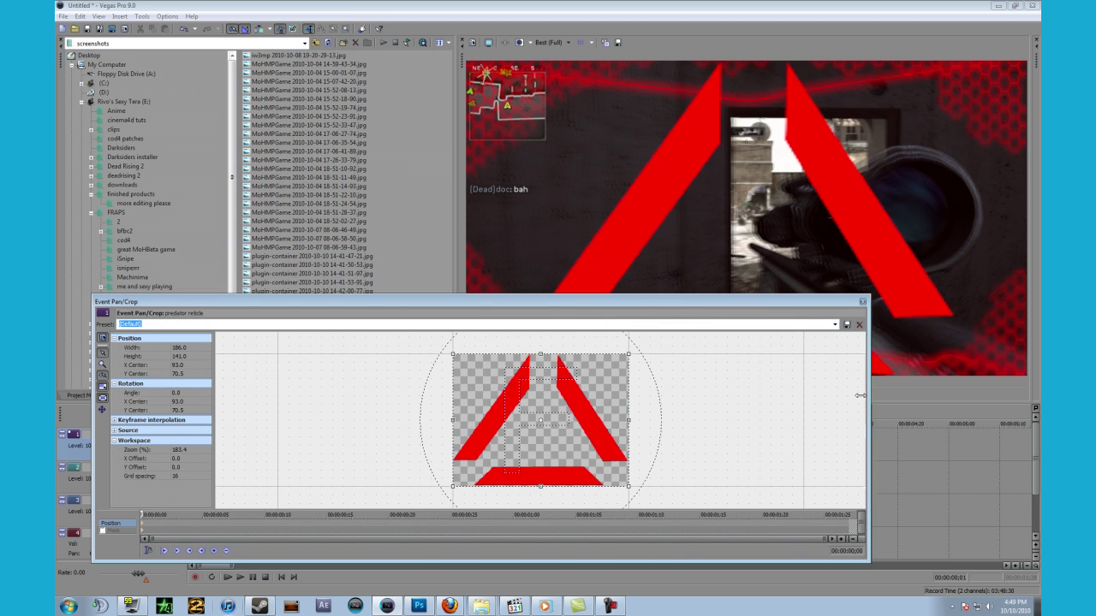
pyautogui.moveTo(865, 399); pyautogui.dragTo(466, 399)
pyautogui.moveTo(368, 307); pyautogui.dragTo(423, 262)
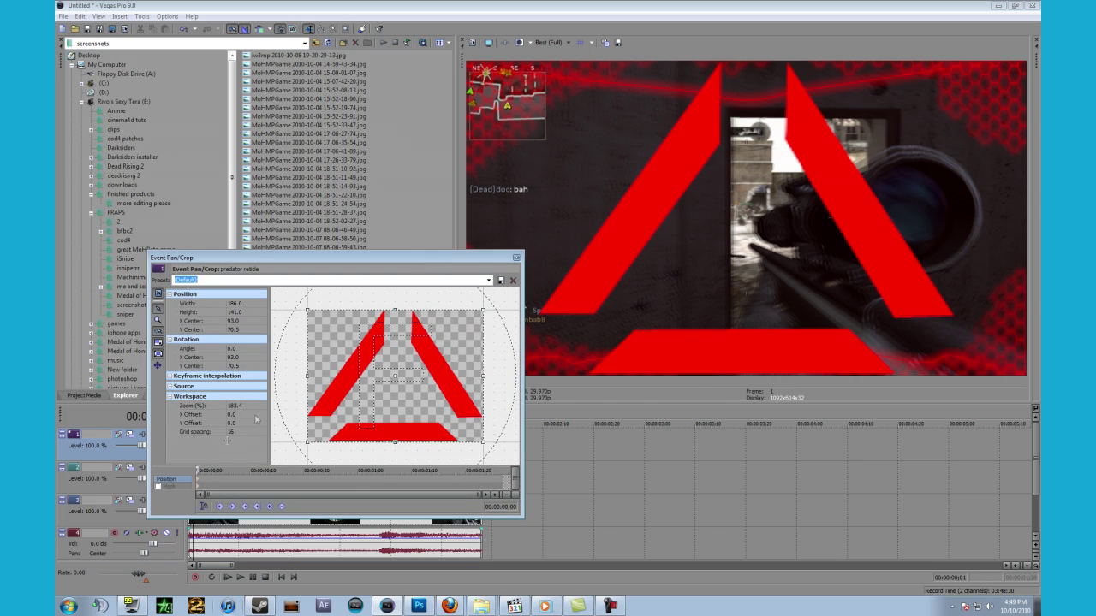
# At 00:00:00;02, keyframe the reticle smaller and rotated, with a crop width of about 232.5 and an angle of 25°.
pyautogui.click(201, 471)
pyautogui.click(206, 471)
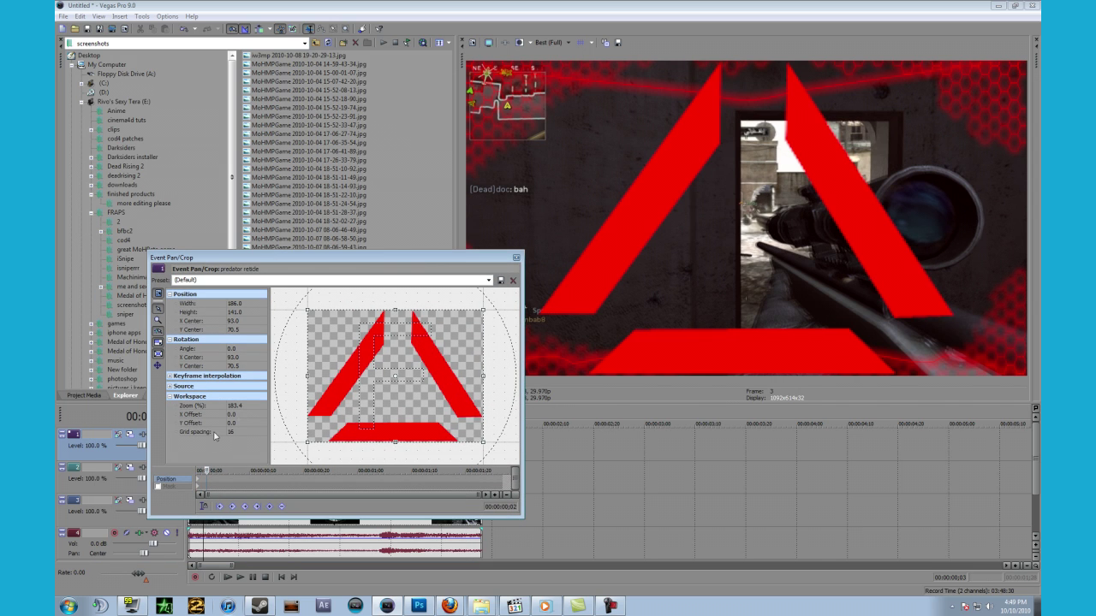
pyautogui.moveTo(483, 310); pyautogui.dragTo(505, 293)
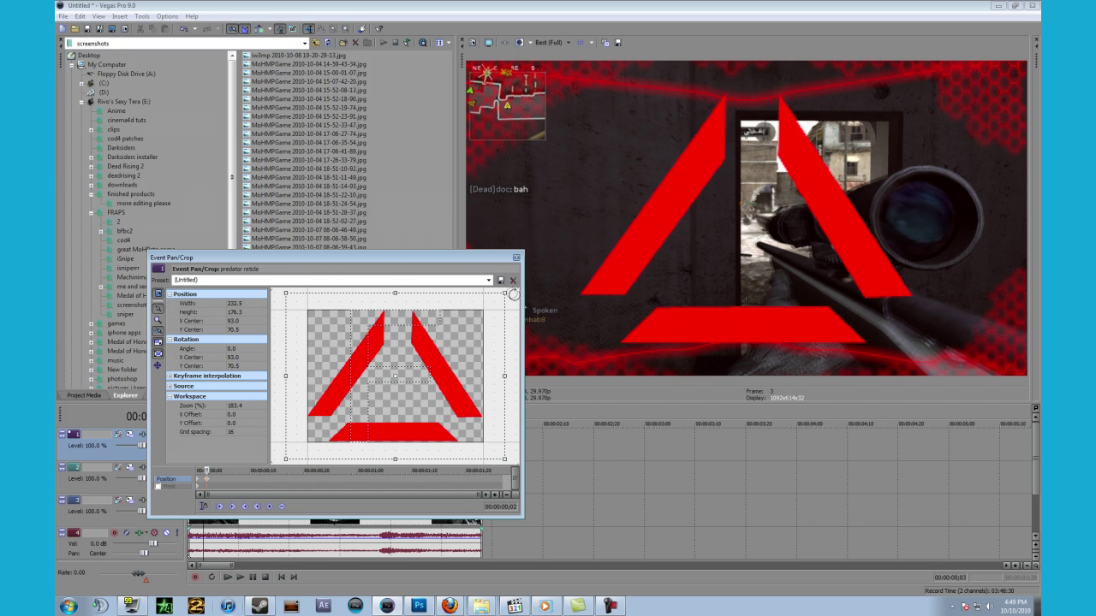
pyautogui.moveTo(513, 294); pyautogui.dragTo(485, 339)
pyautogui.hotkey('ctrl', 'z')
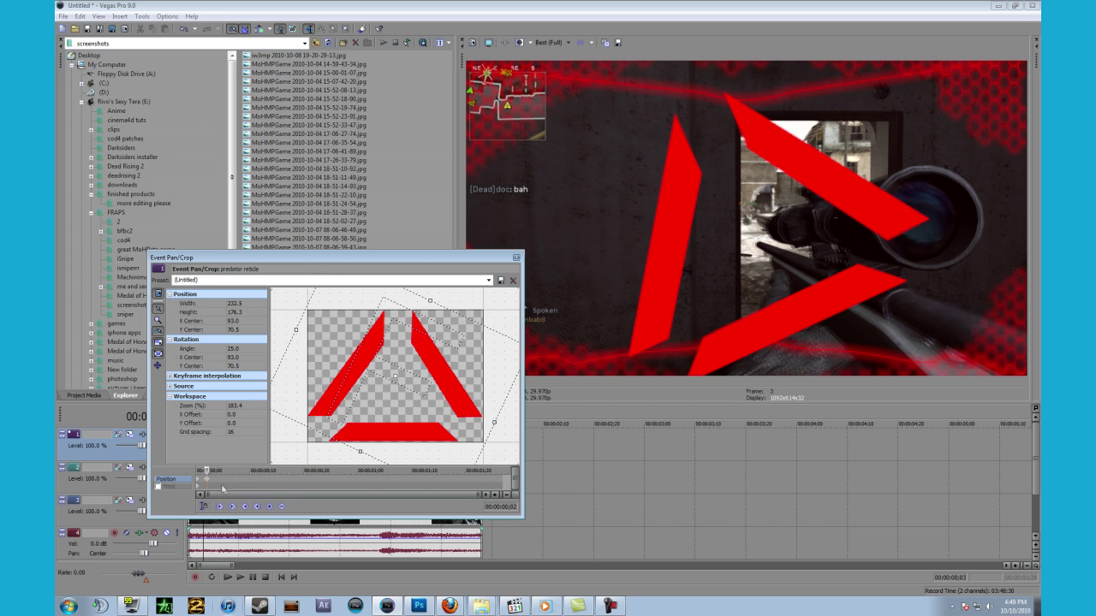
# Add a keyframe at 00:00:00;05 with the reticle's crop width about 302.3 and its angle 45°.
pyautogui.moveTo(209, 471); pyautogui.dragTo(217, 471)
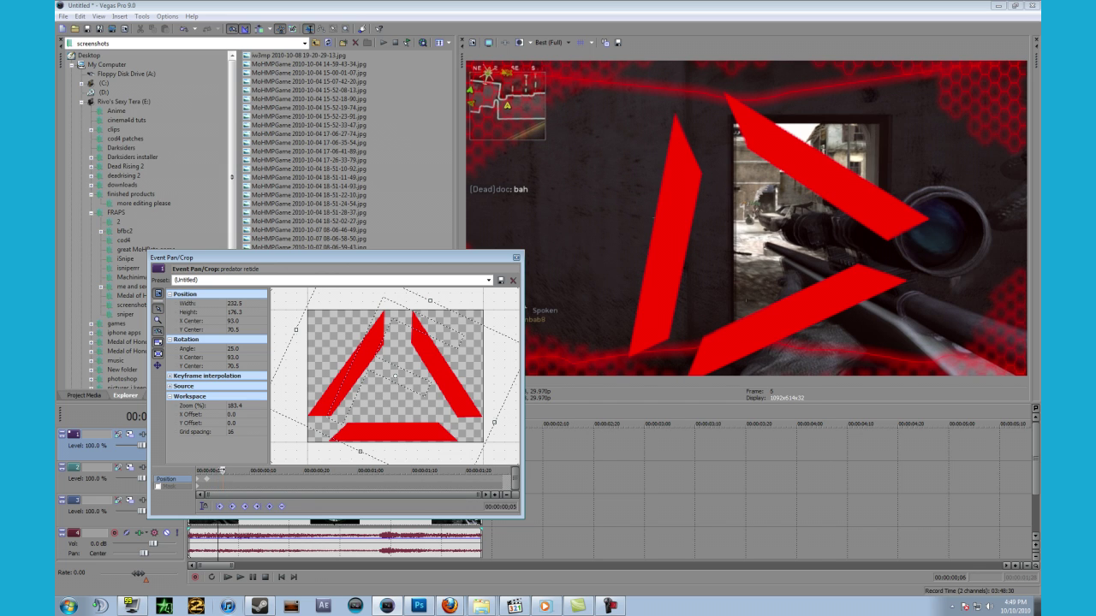
pyautogui.press('Right')
pyautogui.moveTo(508, 319); pyautogui.dragTo(531, 390)
pyautogui.scroll(-2, 510, 384)
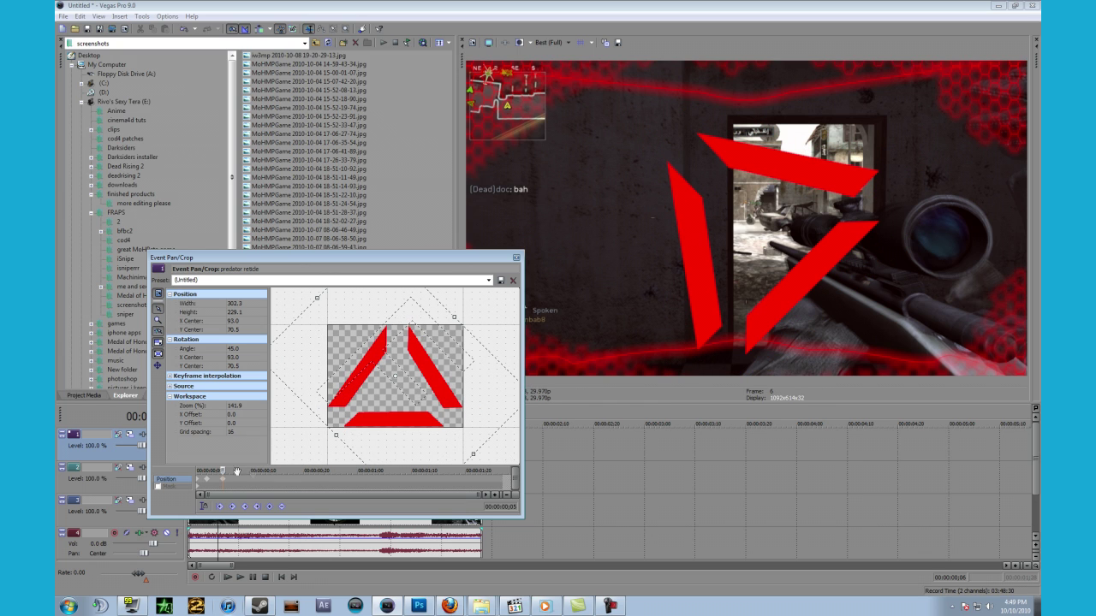
# Add a keyframe at 00:00:00;10 rotating the reticle to 105° and enlarging its crop width to about 441.8.
pyautogui.moveTo(223, 470); pyautogui.dragTo(250, 470)
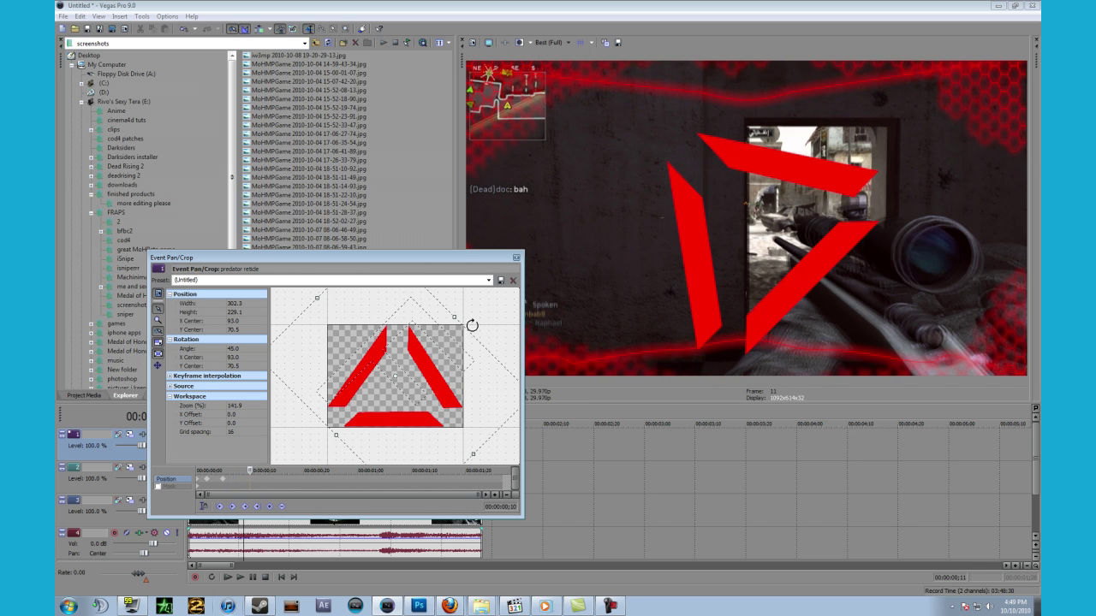
pyautogui.moveTo(472, 325); pyautogui.dragTo(506, 431)
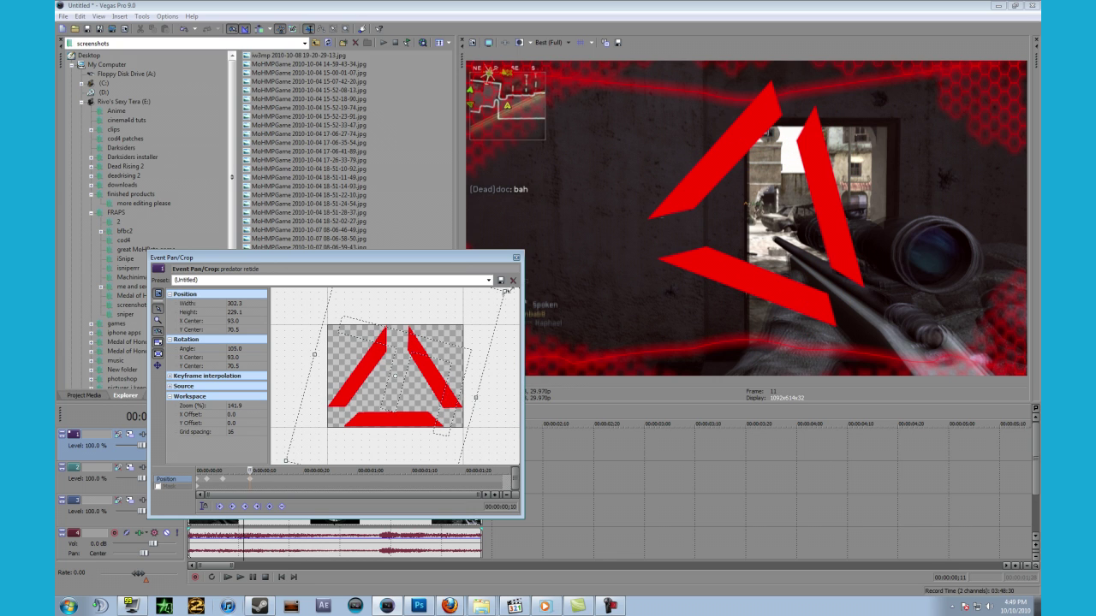
pyautogui.moveTo(505, 292); pyautogui.dragTo(578, 263)
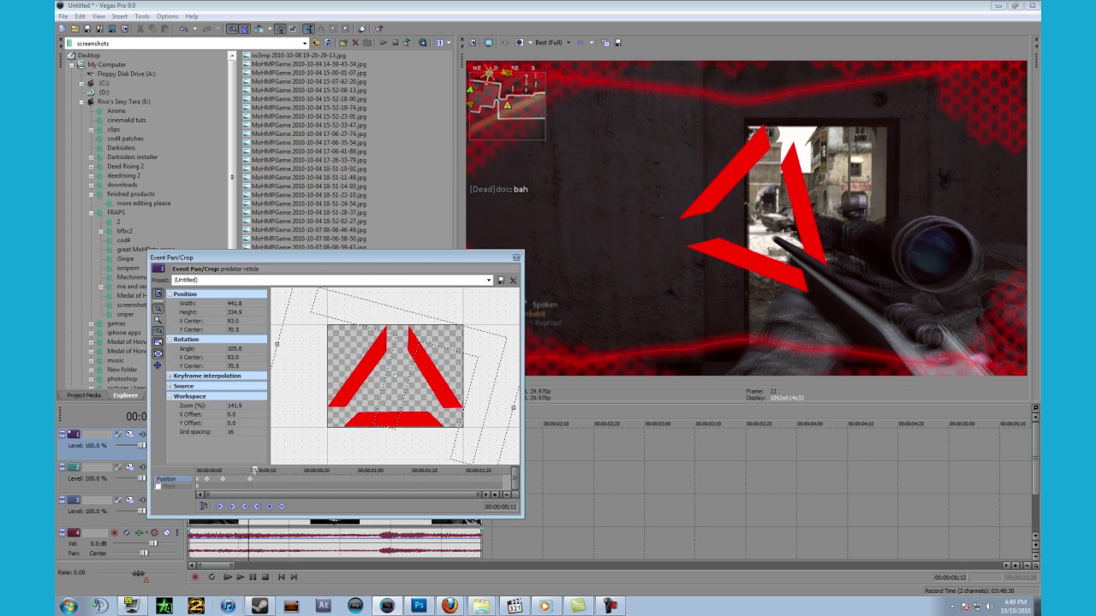
# At 00:00:00;14, keyframe the reticle at 360°, crop width about 1,162.5 and centre about X 58.1, Y 114.6, over the doorway.
pyautogui.moveTo(254, 471); pyautogui.dragTo(273, 470)
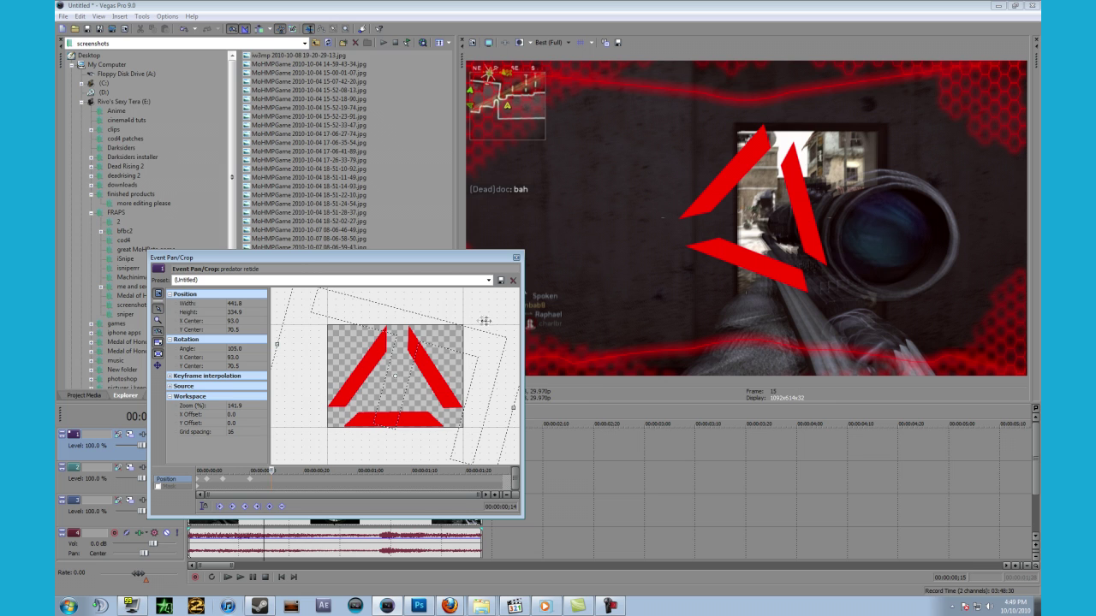
pyautogui.scroll(-3, 485, 343)
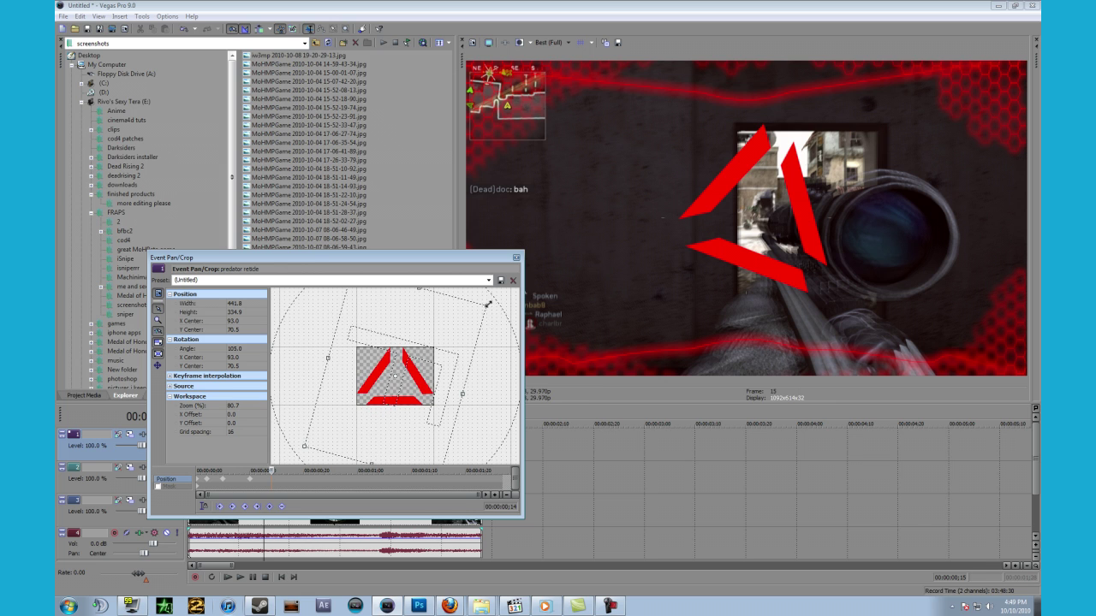
pyautogui.moveTo(488, 304); pyautogui.dragTo(657, 275)
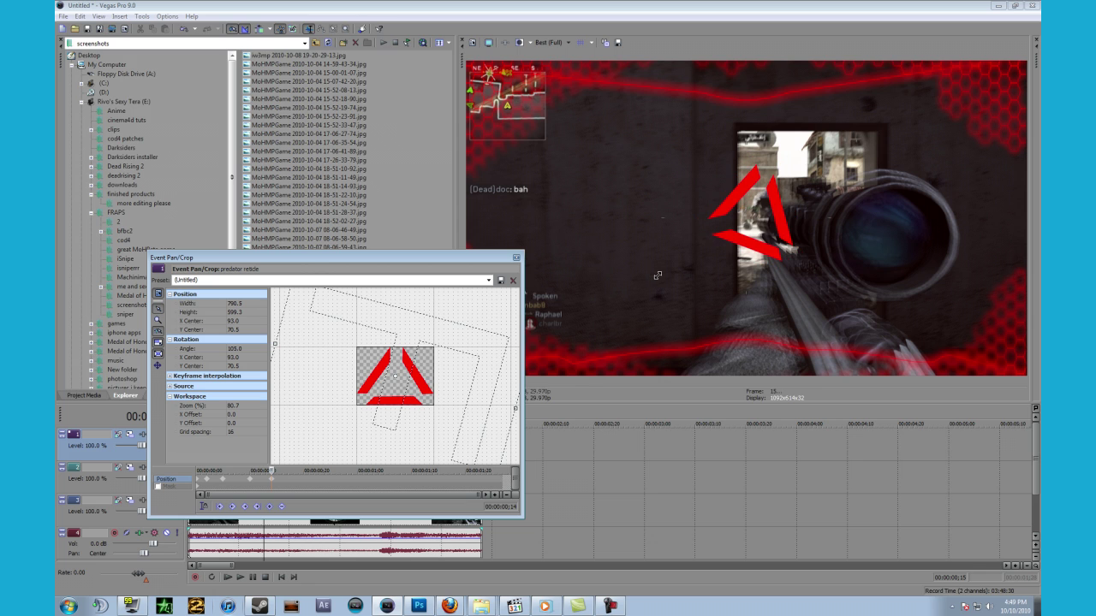
pyautogui.scroll(-5, 458, 334)
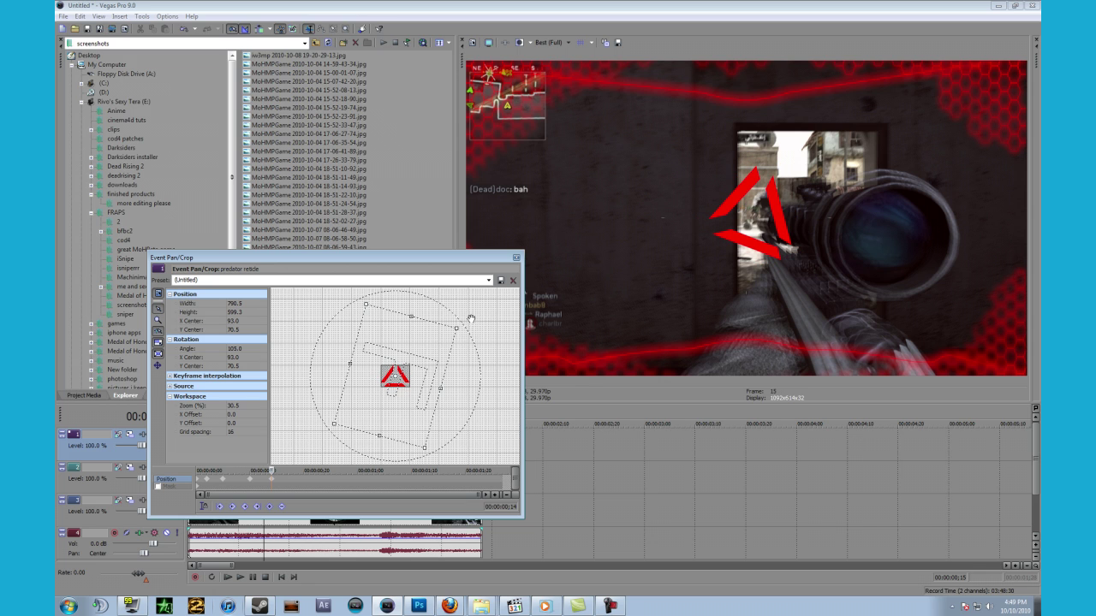
pyautogui.moveTo(462, 328); pyautogui.dragTo(311, 310)
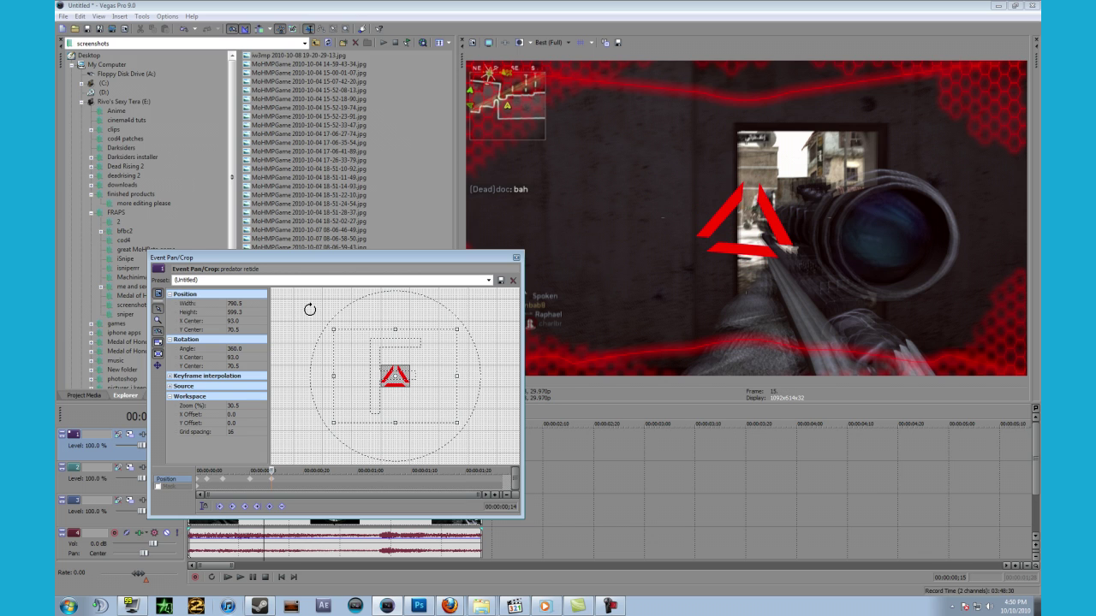
pyautogui.moveTo(458, 328); pyautogui.dragTo(486, 307)
pyautogui.moveTo(395, 376)
pyautogui.mouseDown()
pyautogui.moveTo(385, 382)
pyautogui.moveTo(394, 382)
pyautogui.mouseUp()
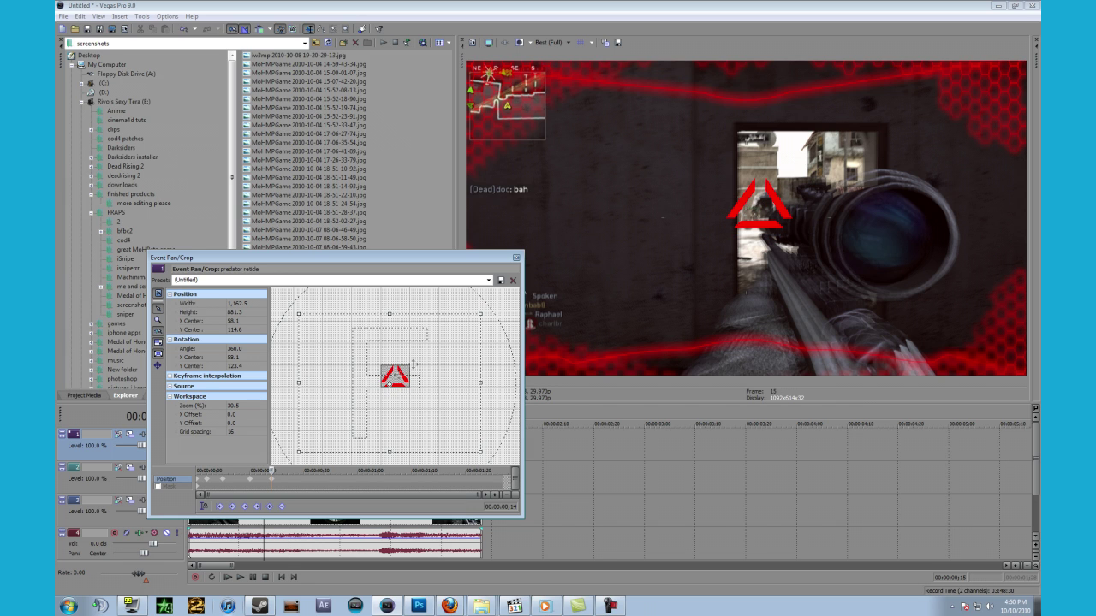
# Keyframe the reticle's crop width at about 1,418.3 on 00:00:00;16, and its centre at about X -186, Y 167.4 on 00:00:00;20.
pyautogui.click(281, 473)
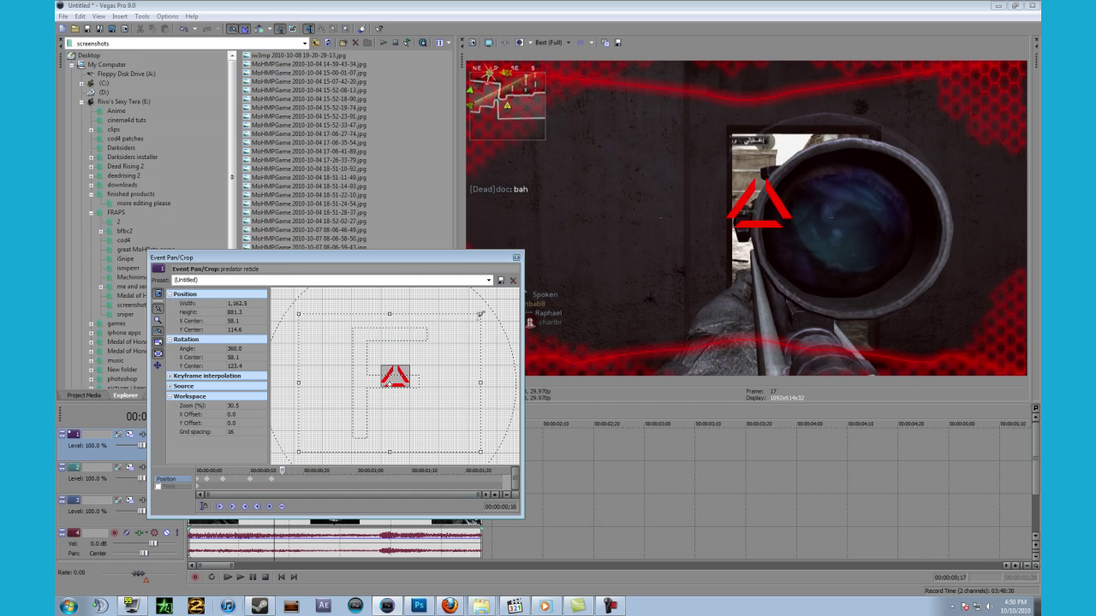
pyautogui.moveTo(480, 314); pyautogui.dragTo(518, 299)
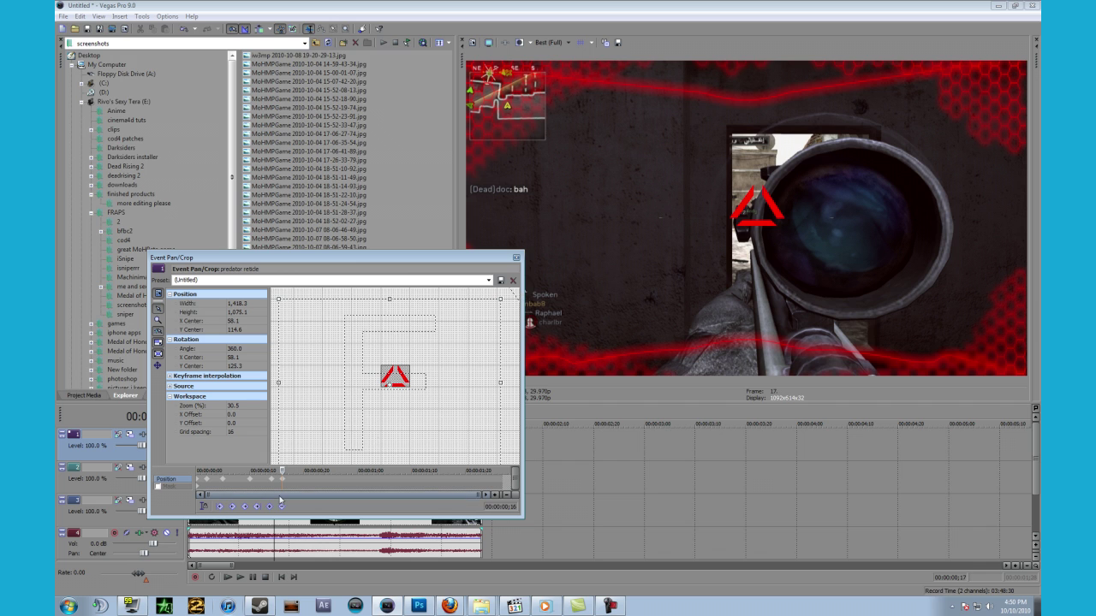
pyautogui.moveTo(282, 471); pyautogui.dragTo(303, 471)
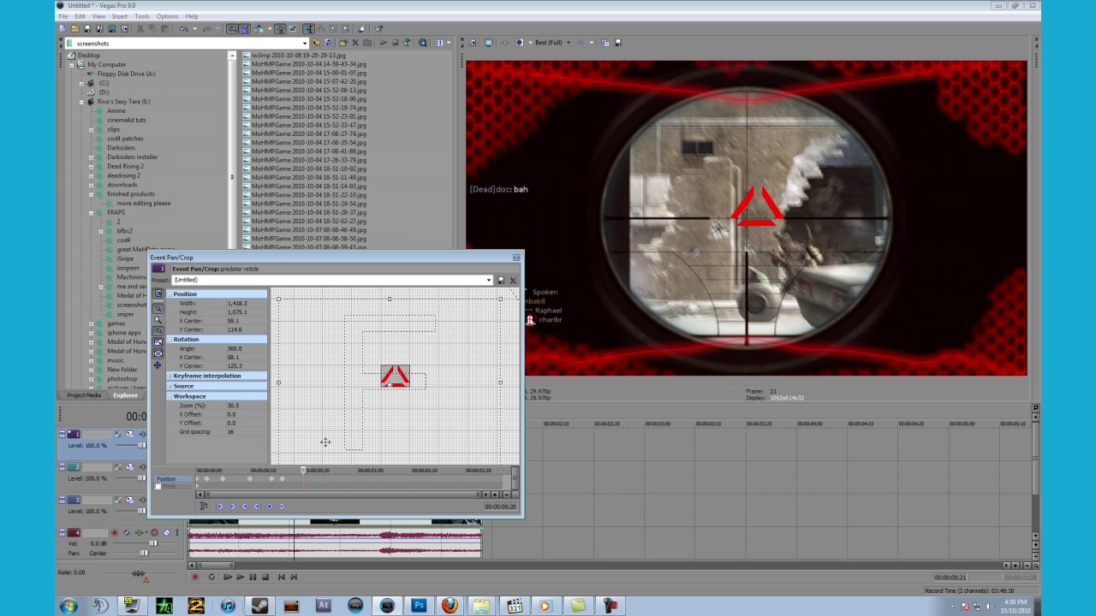
pyautogui.moveTo(388, 385)
pyautogui.mouseDown()
pyautogui.moveTo(413, 364)
pyautogui.moveTo(357, 372)
pyautogui.moveTo(382, 368)
pyautogui.mouseUp()
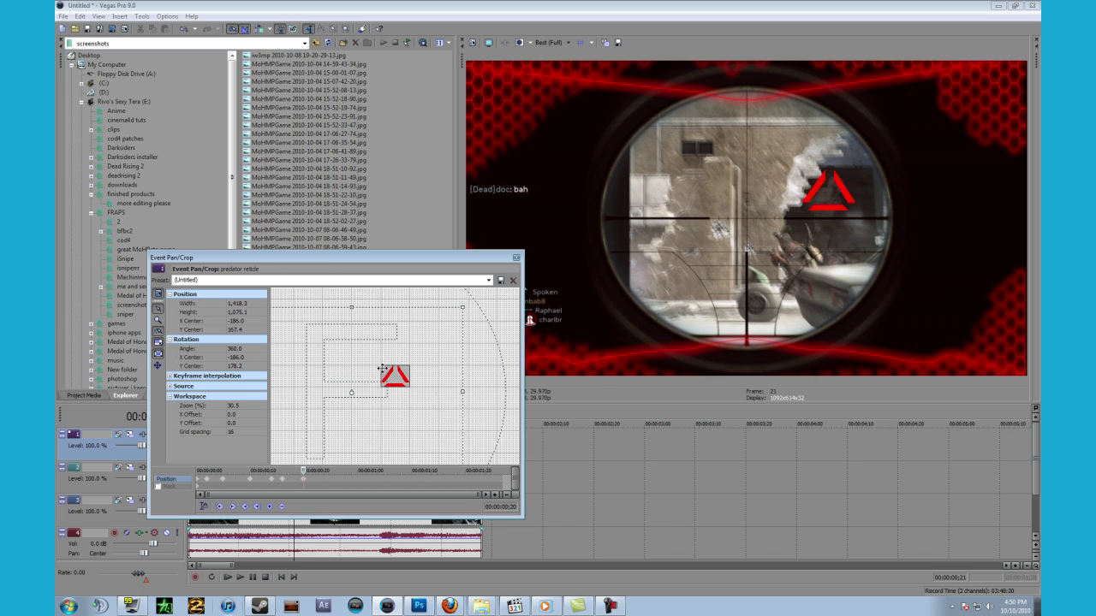
# Add a position keyframe at 00:00:00;21 with the reticle's crop centre at about X -197.6, Y 193.9.
pyautogui.moveTo(304, 470); pyautogui.dragTo(308, 470)
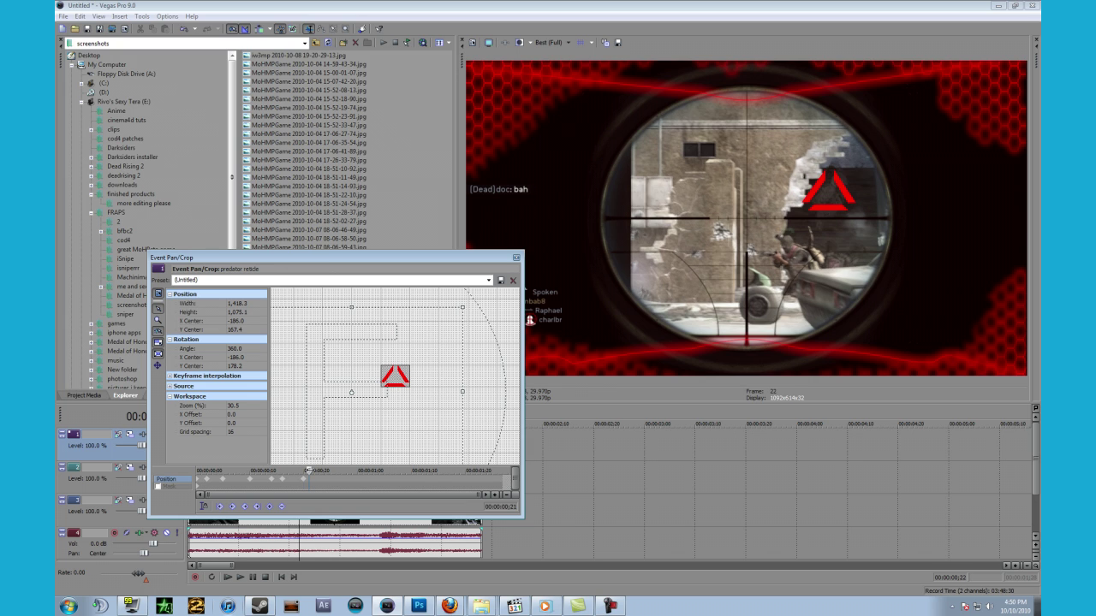
pyautogui.moveTo(384, 380); pyautogui.dragTo(380, 383)
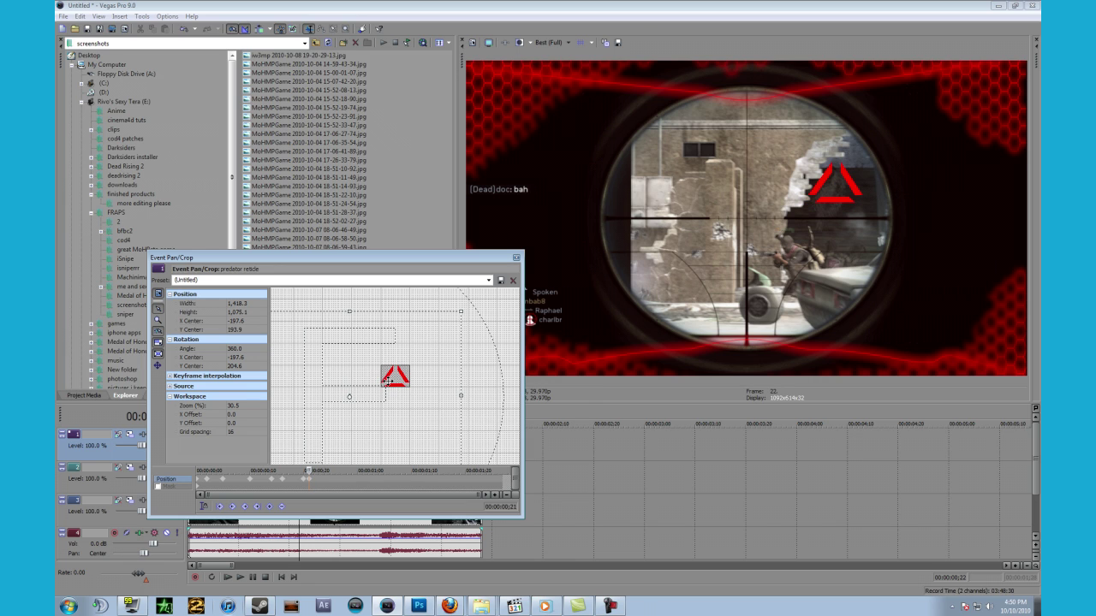
pyautogui.moveTo(388, 381); pyautogui.dragTo(389, 381)
# At 00:00:00;25, keyframe the reticle's crop width at about 1,488 and its centre at about X -220.9, Y 237.9.
pyautogui.moveTo(309, 470); pyautogui.dragTo(330, 470)
pyautogui.moveTo(389, 374); pyautogui.dragTo(389, 380)
pyautogui.moveTo(462, 316); pyautogui.dragTo(467, 312)
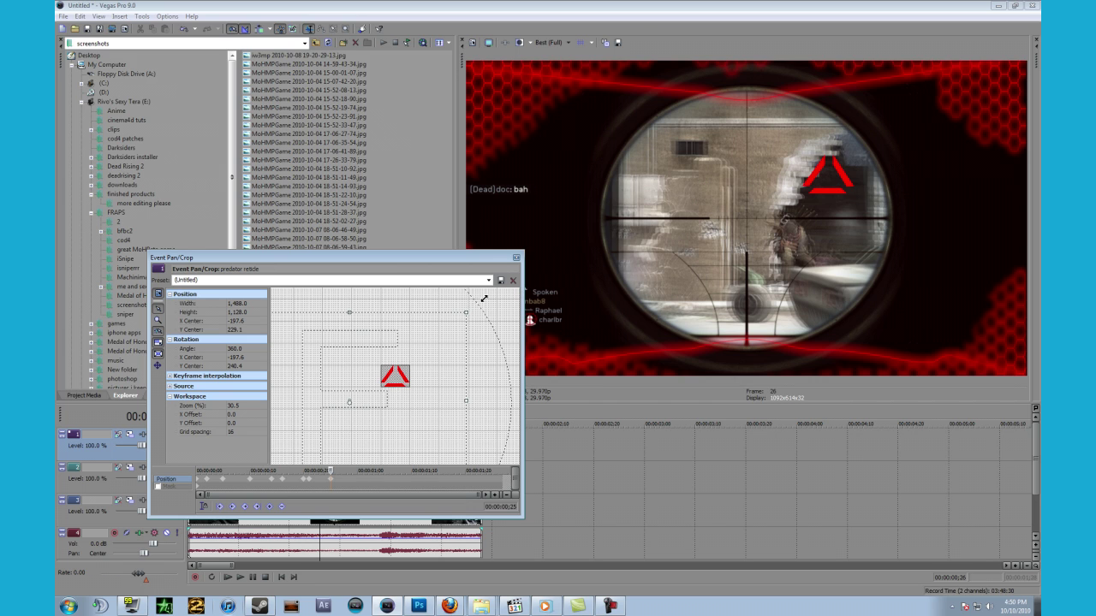
pyautogui.scroll(-3, 484, 298)
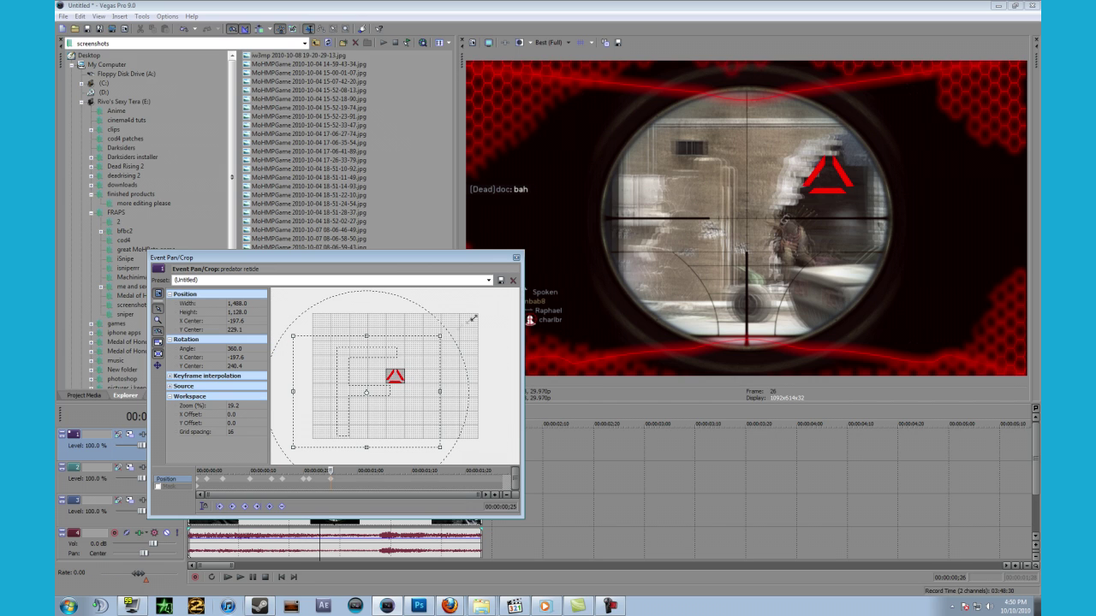
pyautogui.moveTo(413, 368); pyautogui.dragTo(409, 370)
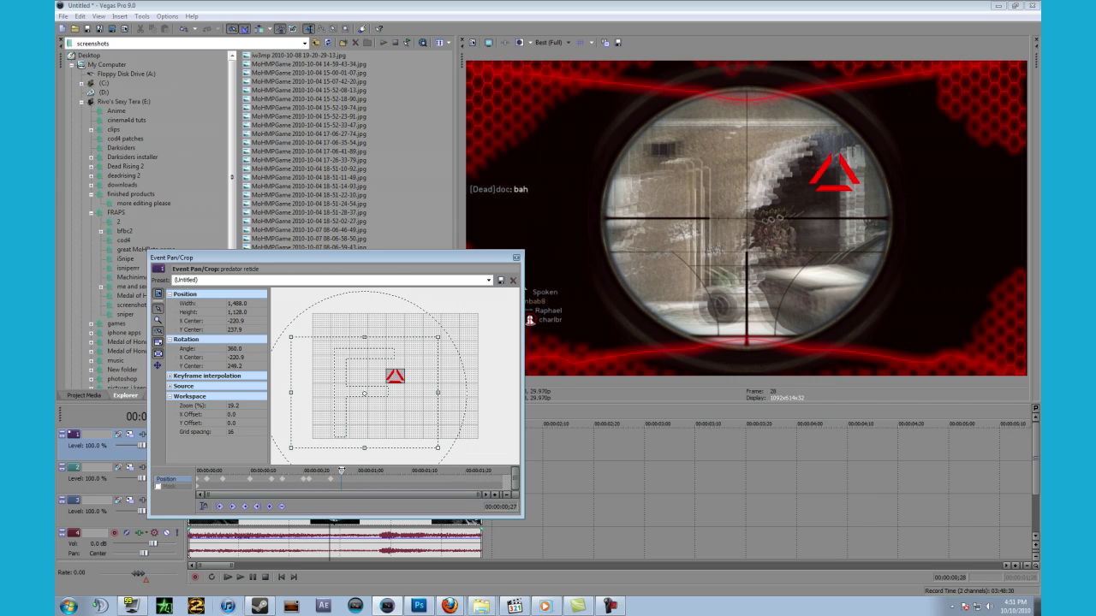
# Keyframe the crop centre at about X -127.9, Y 273.2 on 00:00:00;27 and X -81.4, Y 273.2 on 00:00:00;28.
pyautogui.moveTo(402, 376)
pyautogui.mouseDown()
pyautogui.moveTo(426, 379)
pyautogui.moveTo(397, 384)
pyautogui.mouseUp()
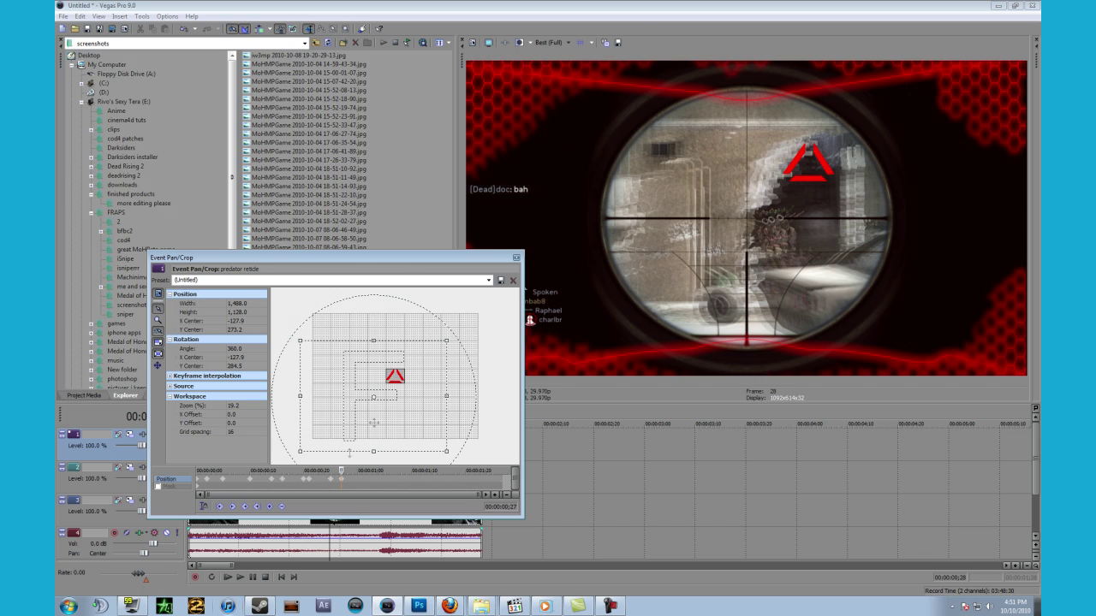
pyautogui.moveTo(341, 470); pyautogui.dragTo(343, 470)
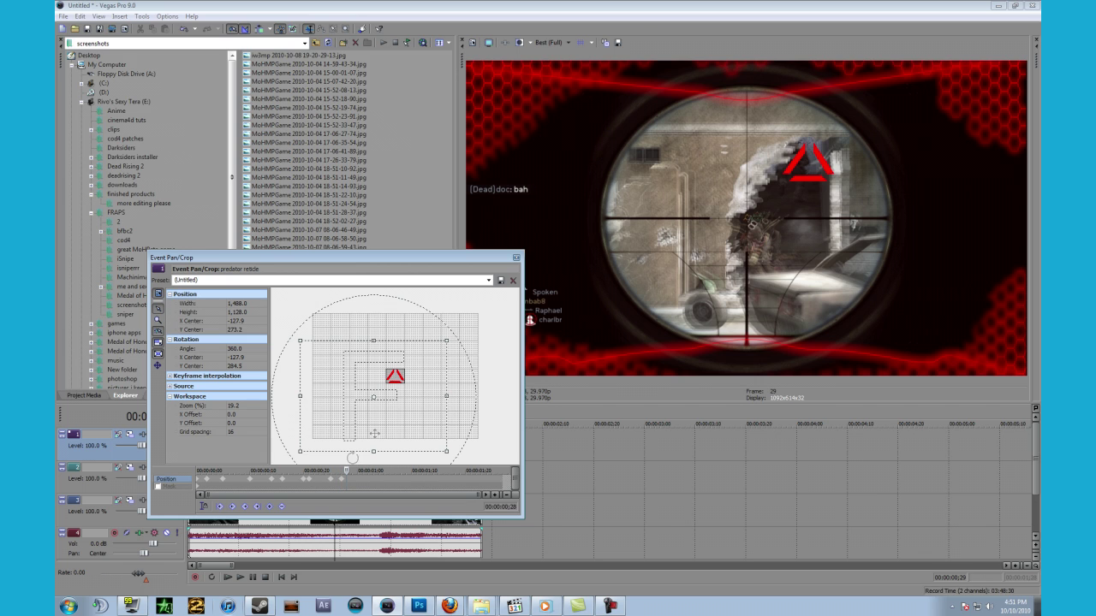
pyautogui.moveTo(386, 405); pyautogui.dragTo(386, 404)
# Add a position keyframe at 00:00:01;02 with the reticle's crop centre at about X -11.6, Y 255.6.
pyautogui.moveTo(347, 471); pyautogui.dragTo(368, 470)
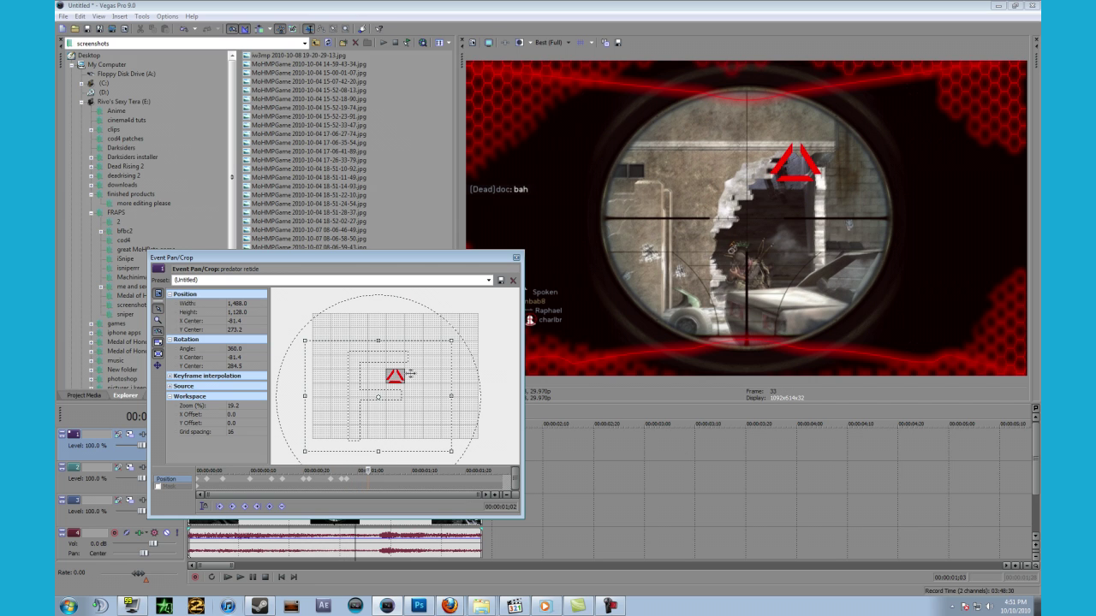
pyautogui.moveTo(411, 373); pyautogui.dragTo(409, 368)
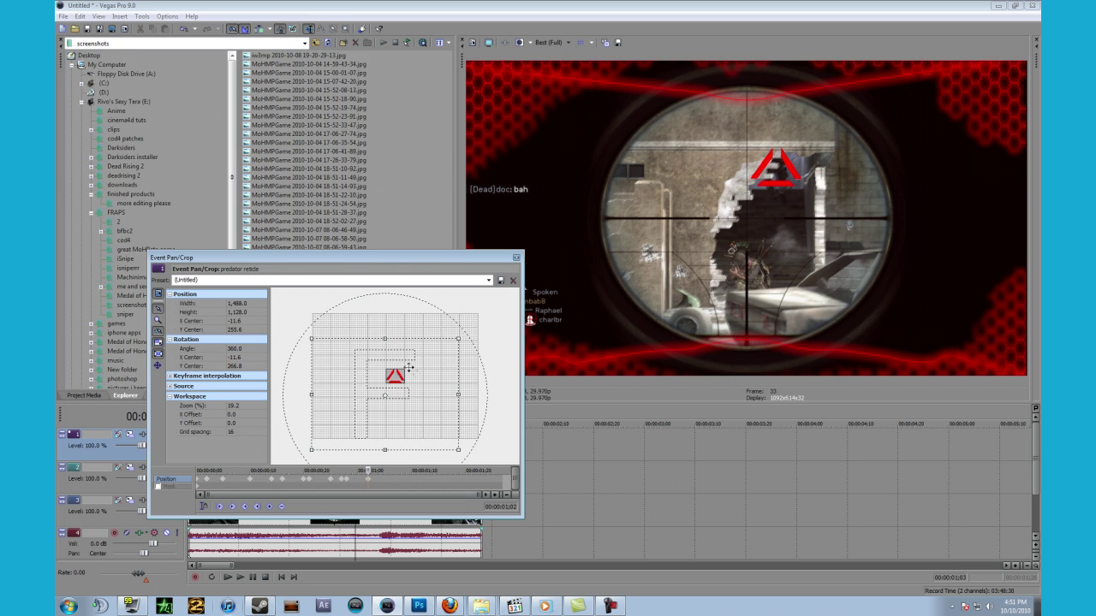
# Add a position keyframe at 00:00:01;03 with the reticle's crop centre at about X 58.1, Y 176.3.
pyautogui.press('Right')
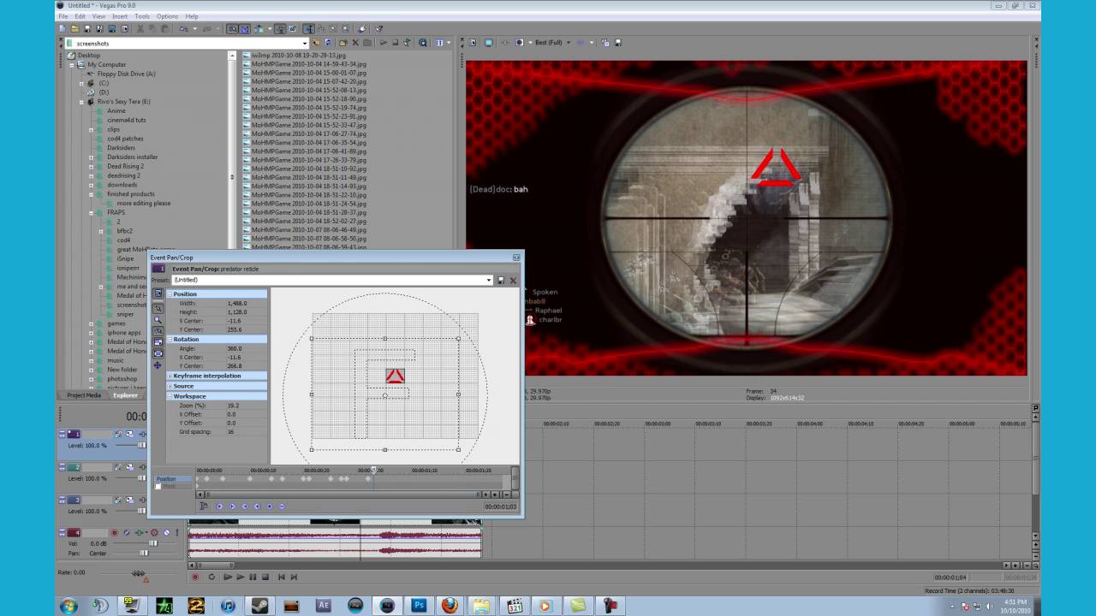
pyautogui.press('Right')
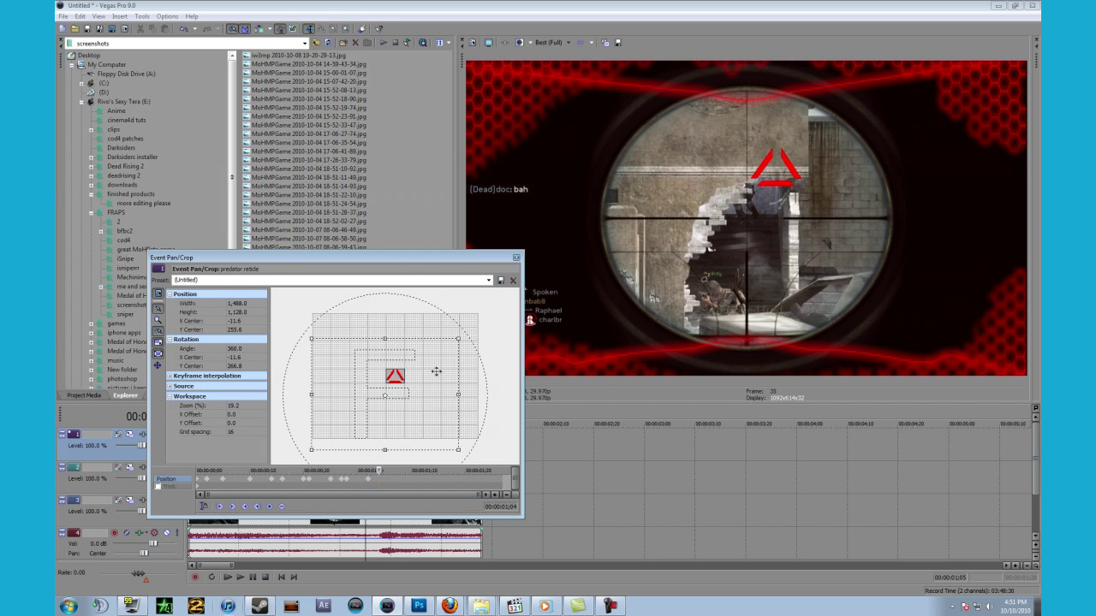
pyautogui.press('Left')
pyautogui.press('Right')
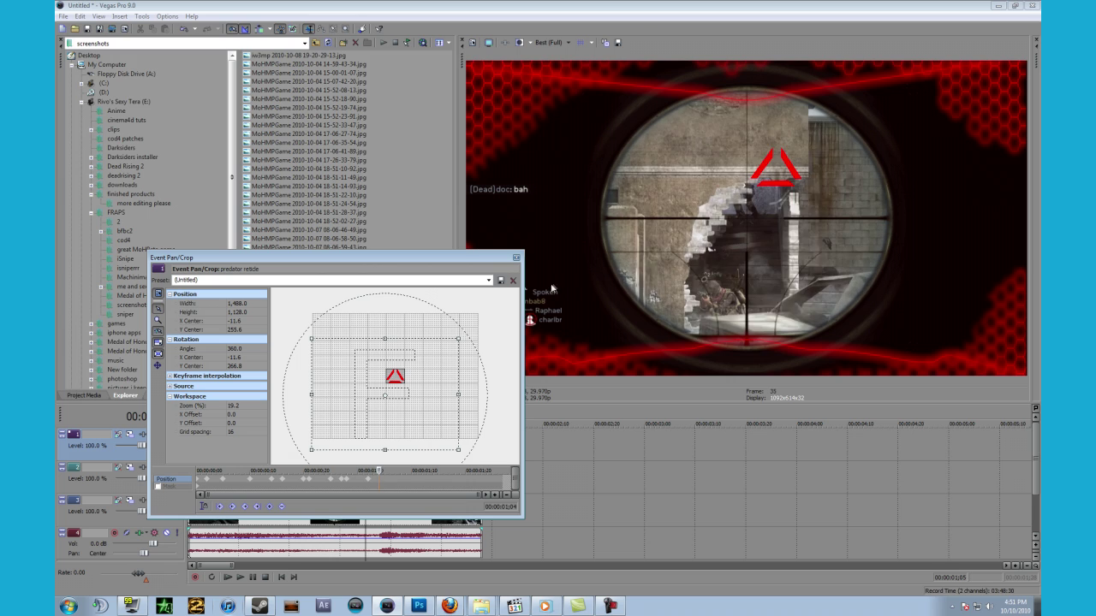
pyautogui.press('Left')
pyautogui.press('Left')
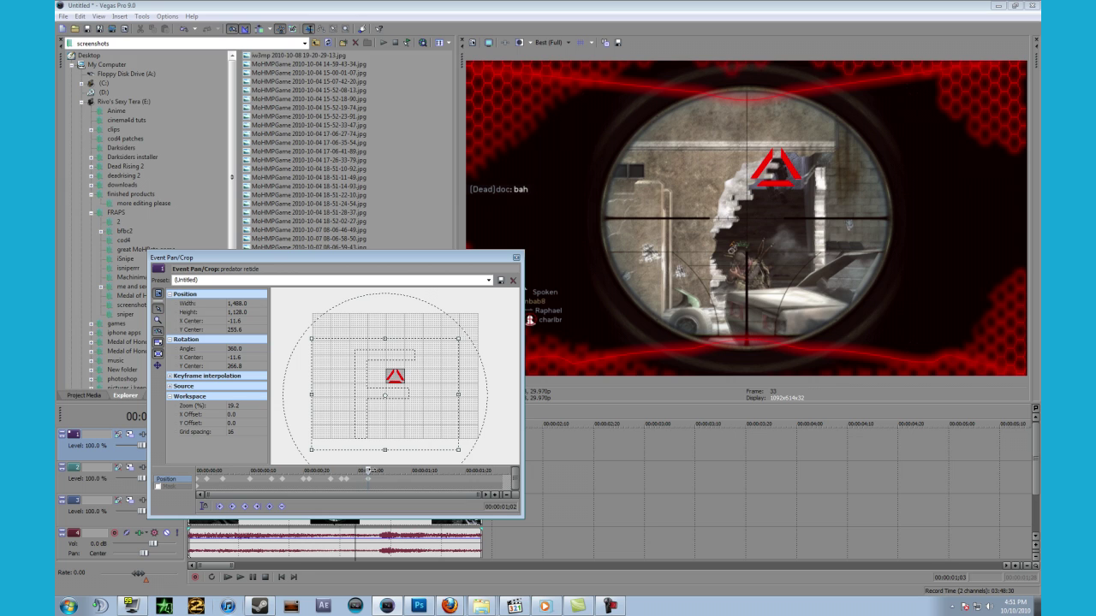
pyautogui.moveTo(369, 470); pyautogui.dragTo(373, 470)
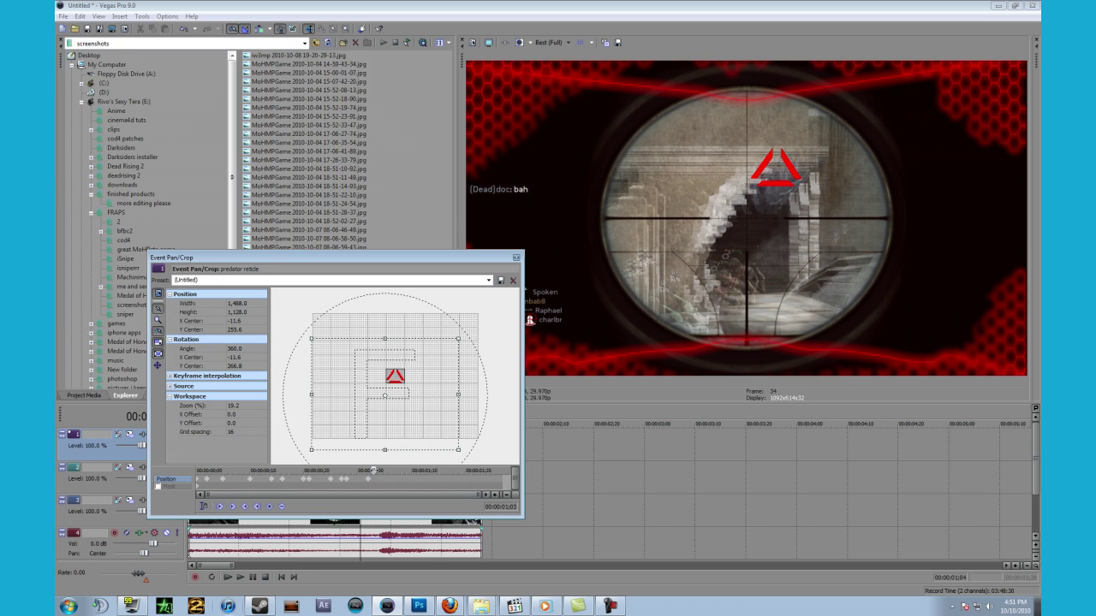
pyautogui.moveTo(400, 387); pyautogui.dragTo(405, 380)
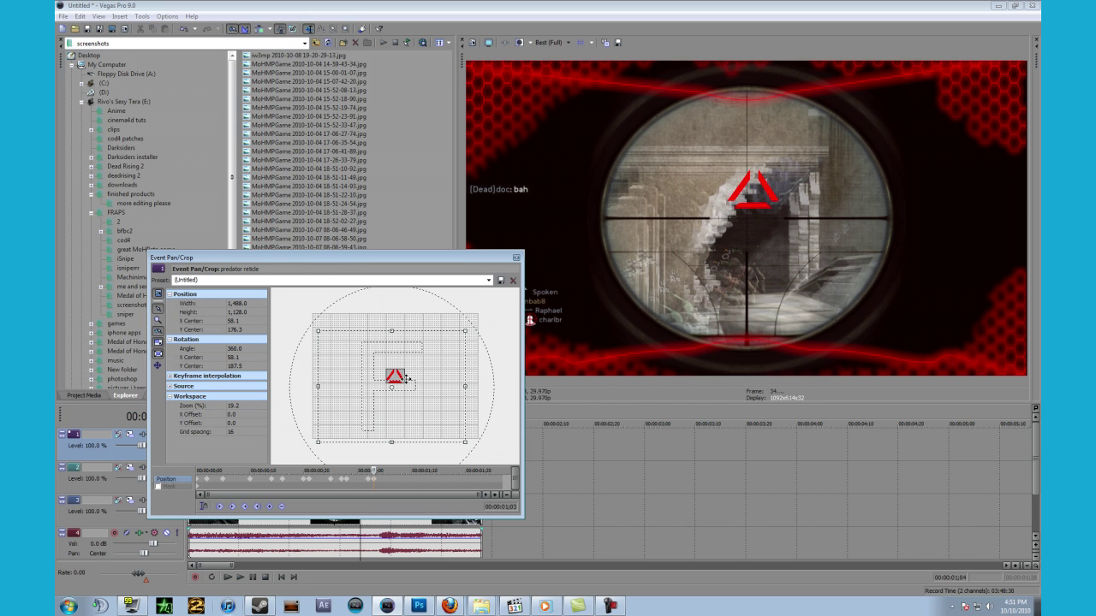
# Keyframe the crop centre at about X 104.6, Y 176.3 on 00:00:01;04 and X 93.0, Y 88.1 on 00:00:01;05.
pyautogui.moveTo(374, 469); pyautogui.dragTo(379, 470)
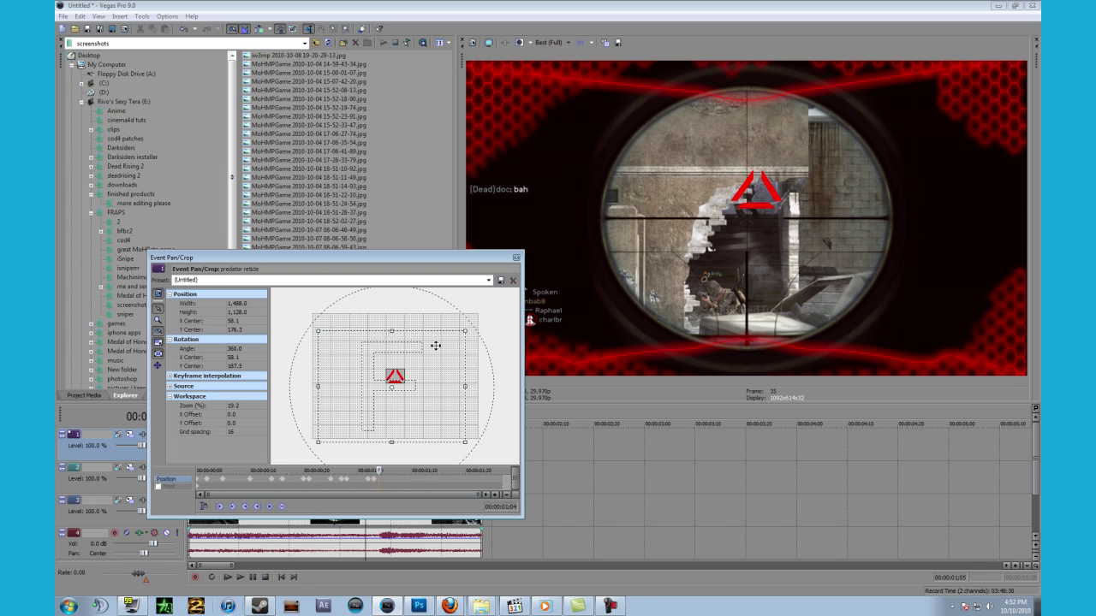
pyautogui.press('Right')
pyautogui.press('Right')
pyautogui.press('Right')
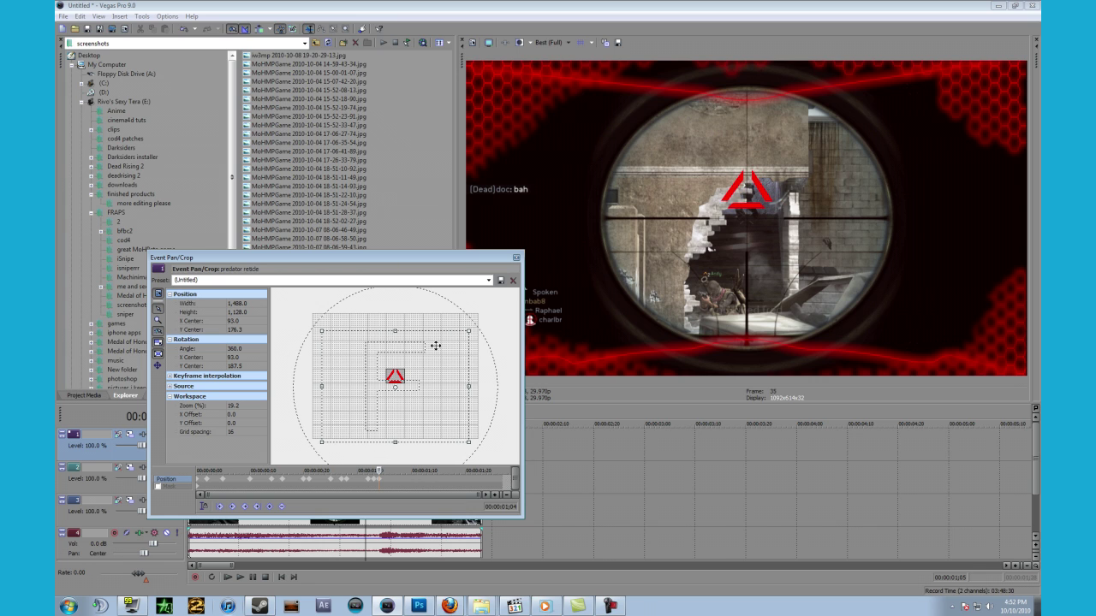
pyautogui.moveTo(436, 345); pyautogui.dragTo(433, 343)
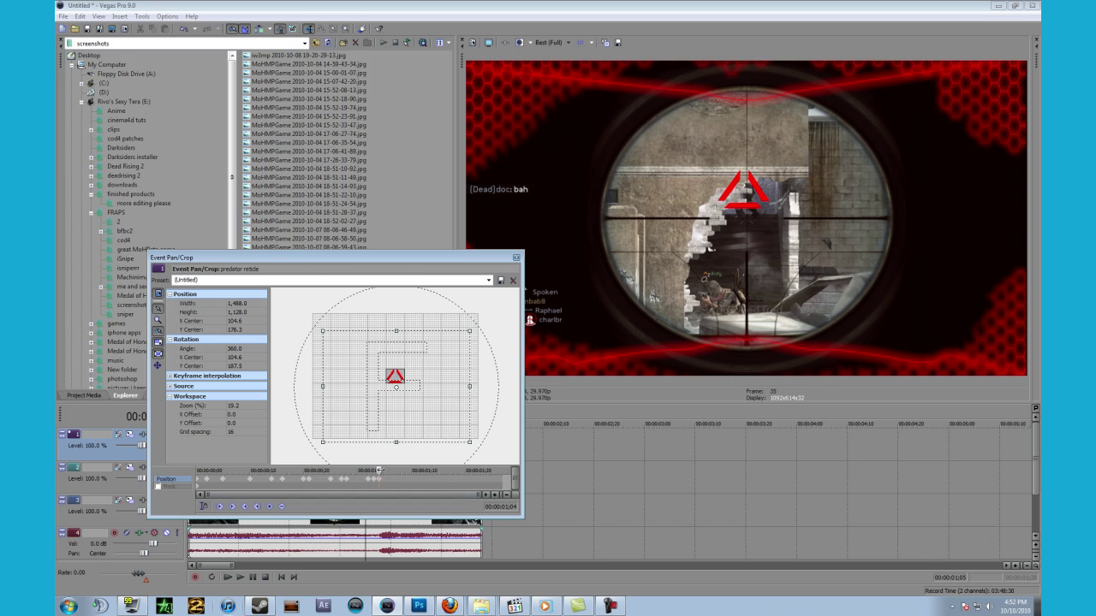
pyautogui.moveTo(379, 470); pyautogui.dragTo(383, 470)
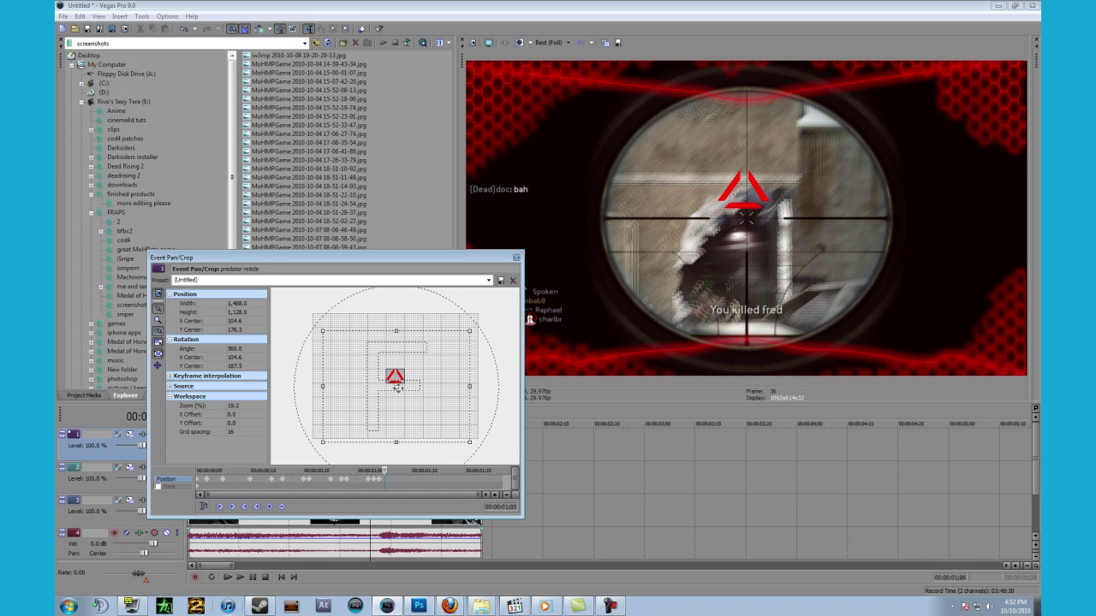
pyautogui.moveTo(398, 364); pyautogui.dragTo(397, 351)
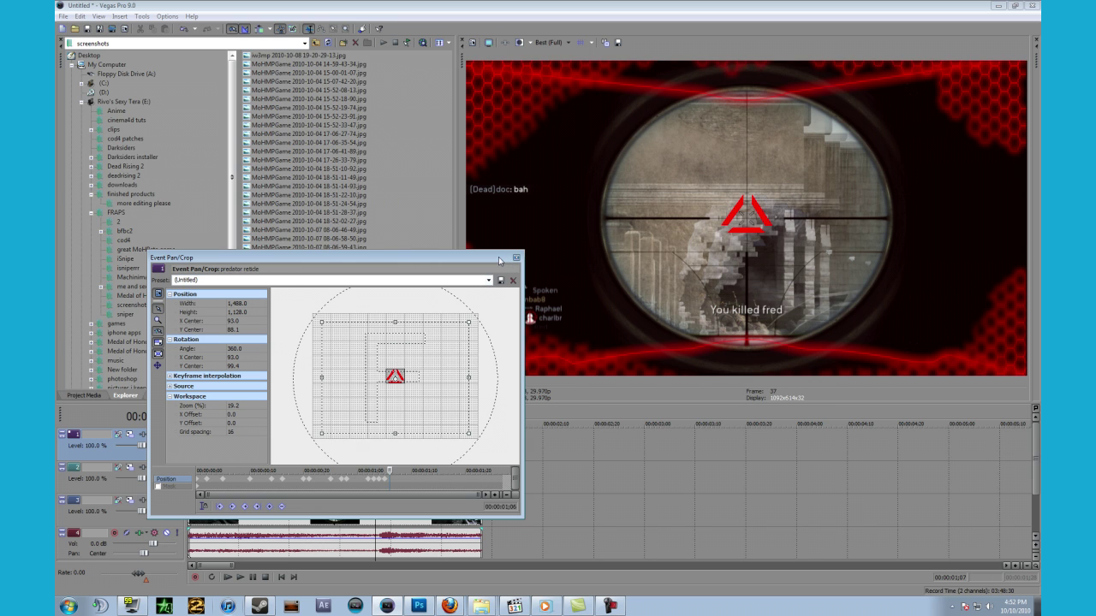
# Move the Event Pan/Crop window off the timeline and check the reticle's tracking frame by frame from 00:00:00;27 to 00:00:01;06.
pyautogui.moveTo(500, 261); pyautogui.dragTo(657, 125)
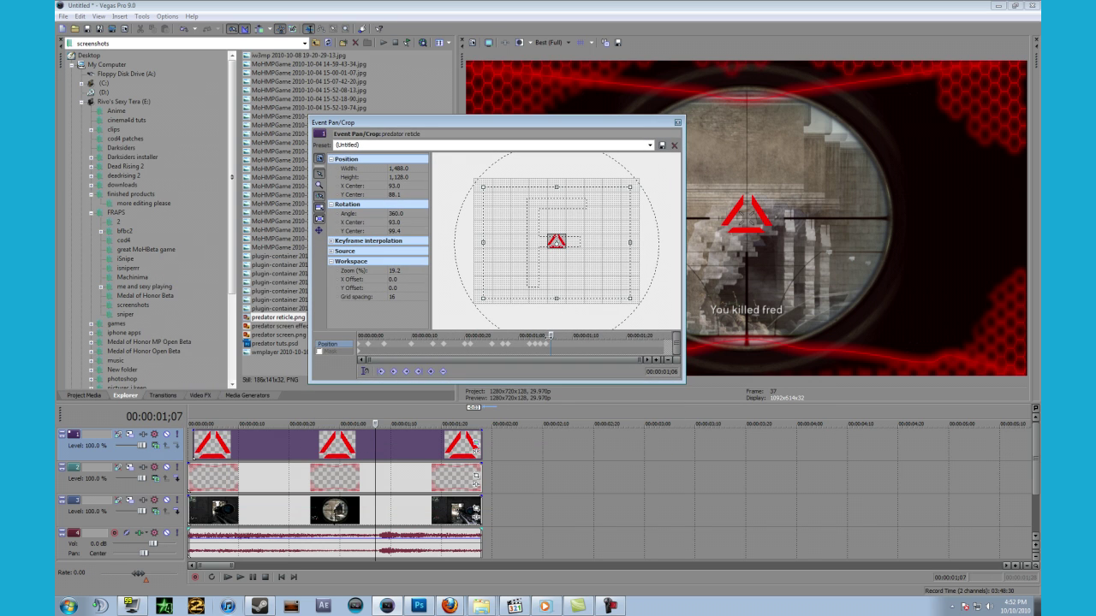
pyautogui.moveTo(551, 337)
pyautogui.mouseDown()
pyautogui.moveTo(486, 336)
pyautogui.moveTo(536, 337)
pyautogui.mouseUp()
pyautogui.press('Right')
pyautogui.press('Right')
pyautogui.press('Right')
pyautogui.press('Right')
pyautogui.press('Right')
pyautogui.press('Right')
pyautogui.press('Right')
pyautogui.press('Right')
pyautogui.press('Right')
pyautogui.press('Right')
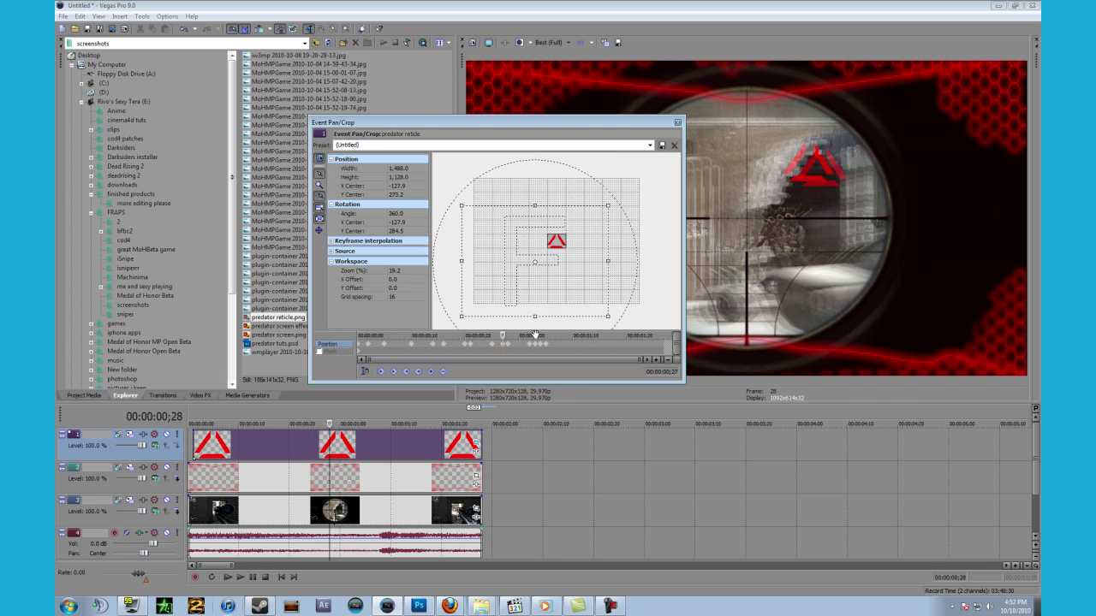
pyautogui.press('Right')
pyautogui.press('Right')
pyautogui.press('Right')
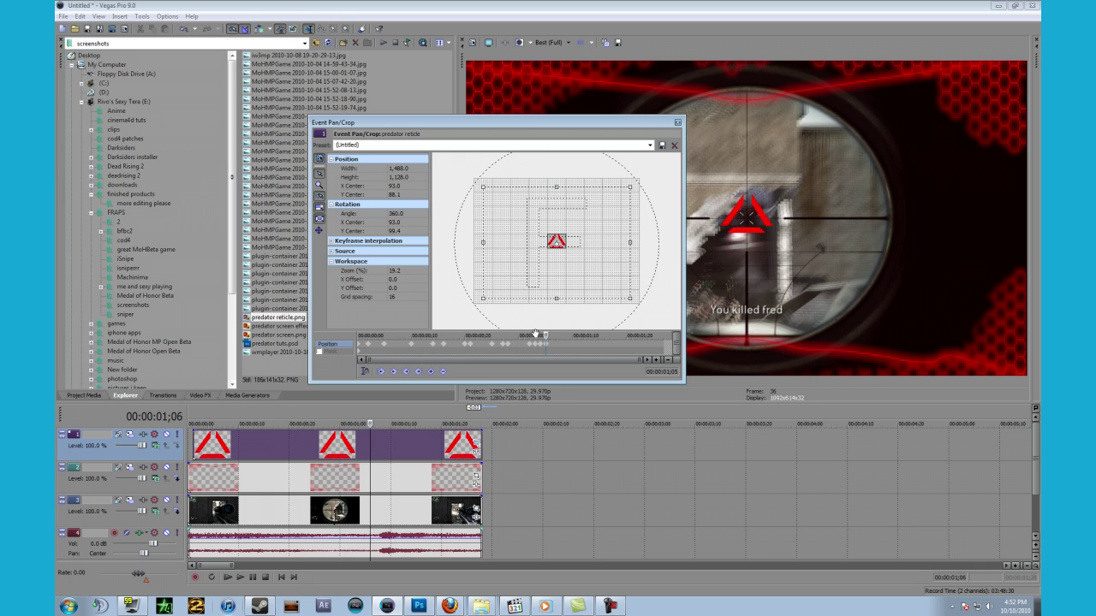
pyautogui.press('Right')
pyautogui.press('Left')
pyautogui.press('Right')
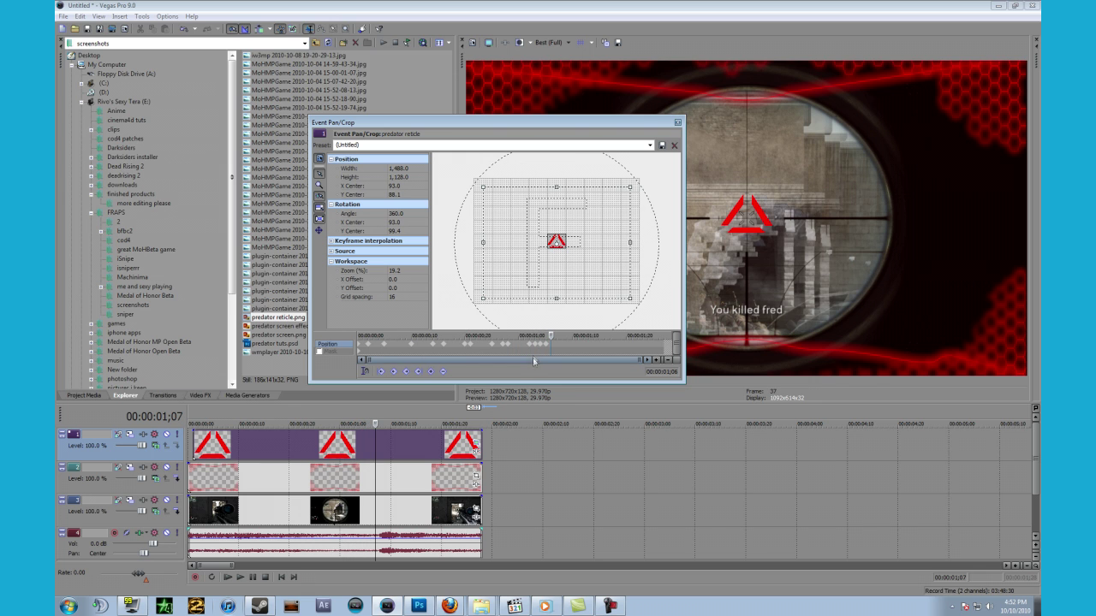
# Trim the end of the reticle event back to 00:00:01;07 and close its pan/crop settings.
pyautogui.moveTo(481, 437); pyautogui.dragTo(373, 438)
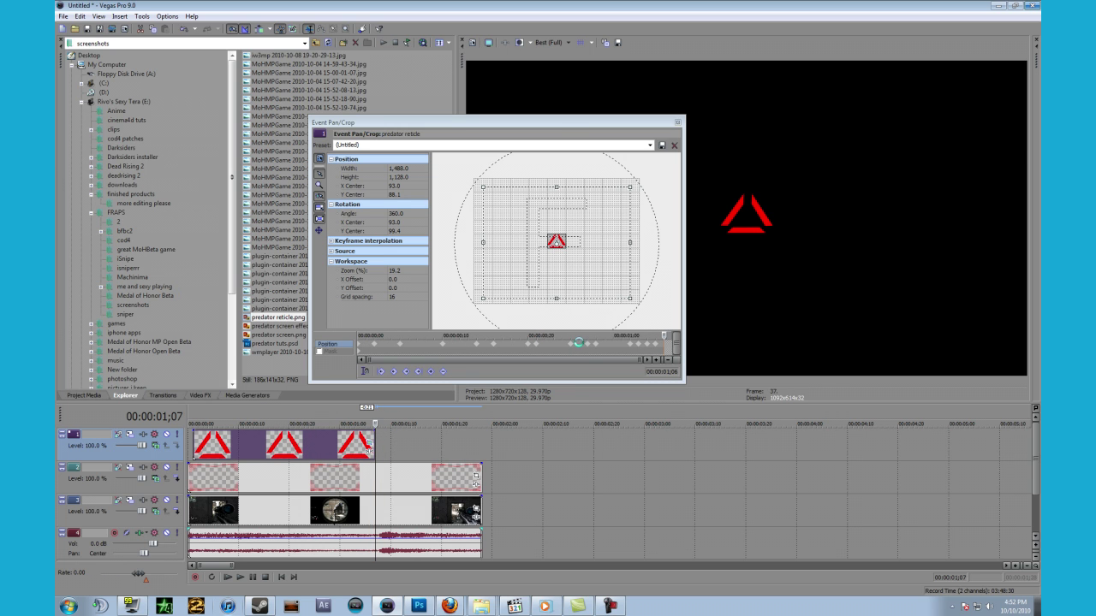
pyautogui.click(675, 124)
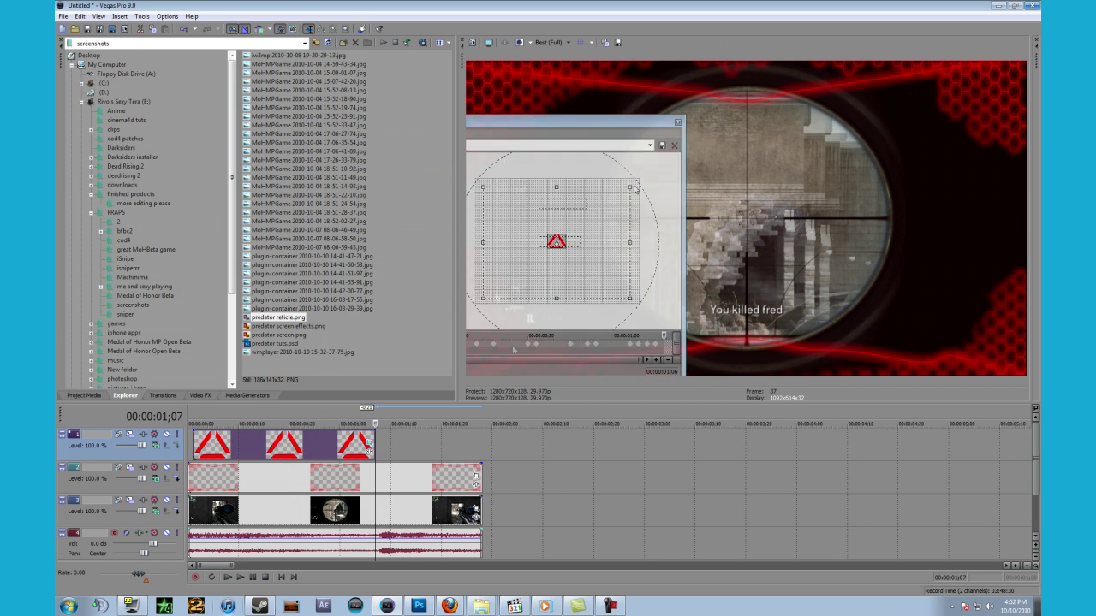
# Play the sequence to preview the reticle effect and bring the playhead back near the start of the clip.
pyautogui.click(227, 578)
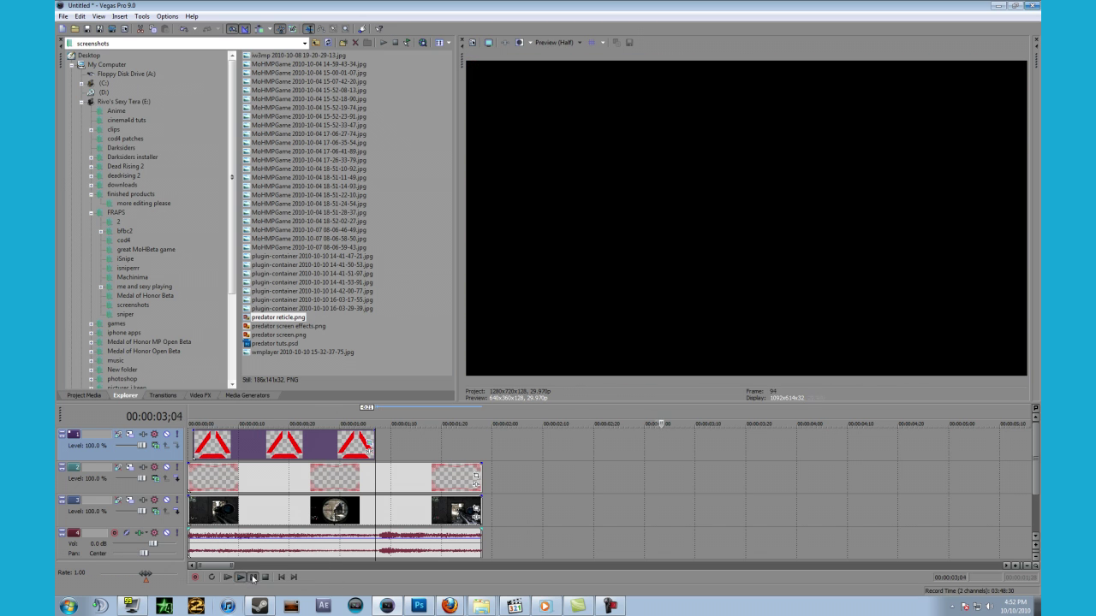
pyautogui.click(252, 578)
pyautogui.click(230, 578)
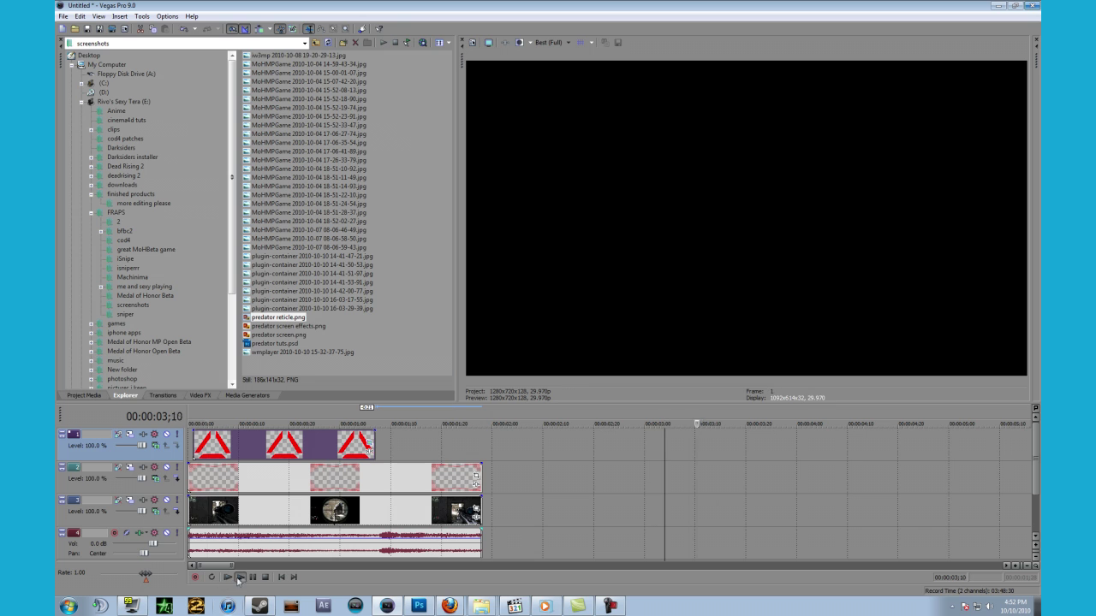
pyautogui.click(192, 472)
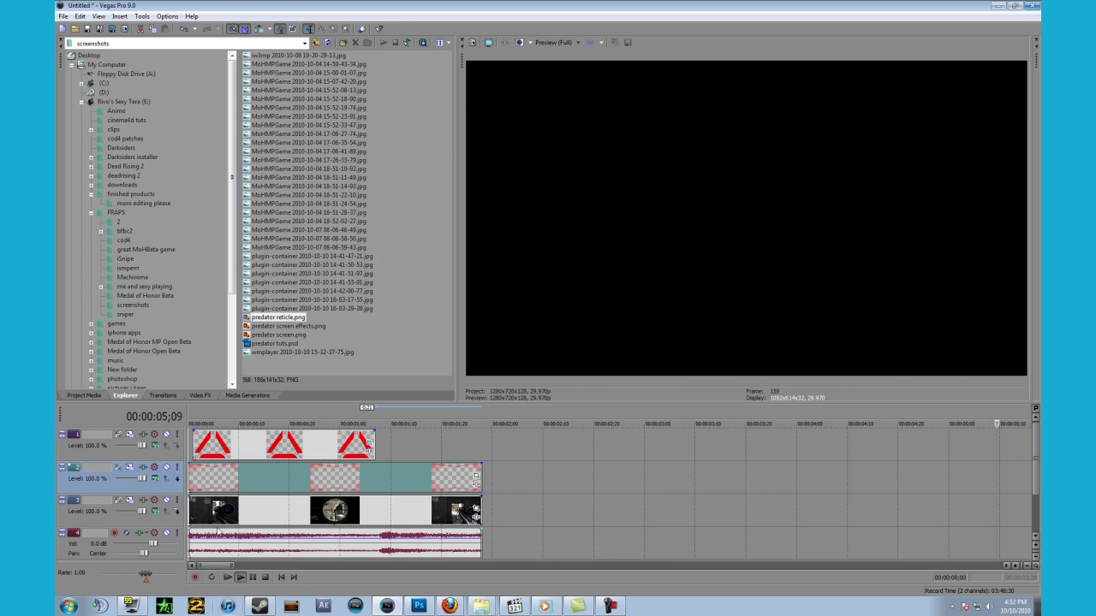
pyautogui.click(264, 578)
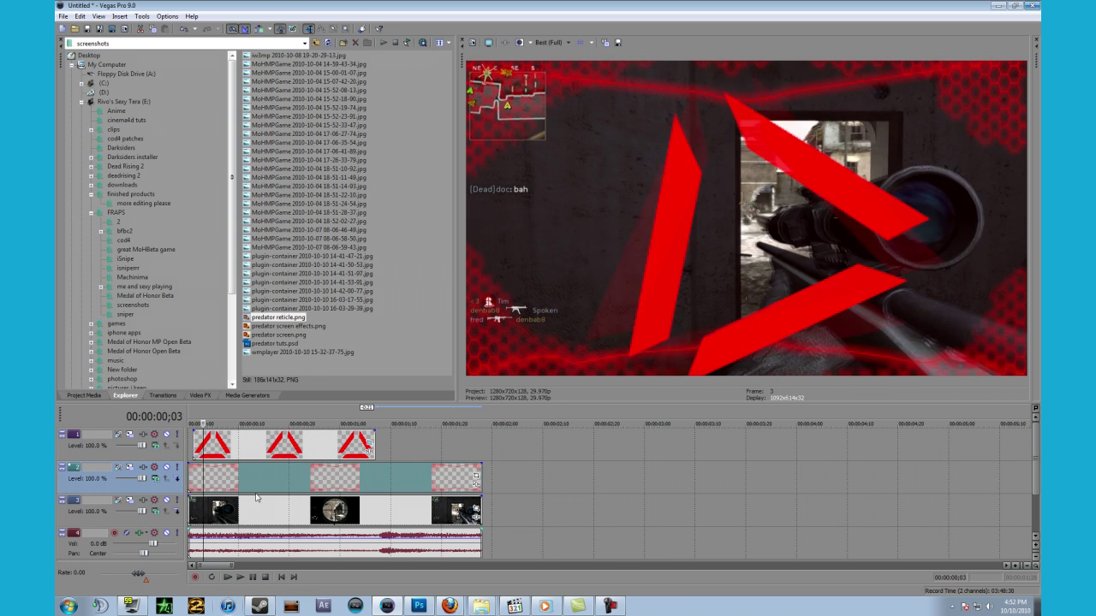
# Examine the reticle's spin, shrink and target tracking frame by frame from 00:00:00;03 to 00:00:01;17.
pyautogui.press('Right')
pyautogui.press('Right')
pyautogui.press('Right')
pyautogui.press('Right')
pyautogui.press('Right')
pyautogui.press('Right')
pyautogui.press('Right')
pyautogui.press('Right')
pyautogui.press('Right')
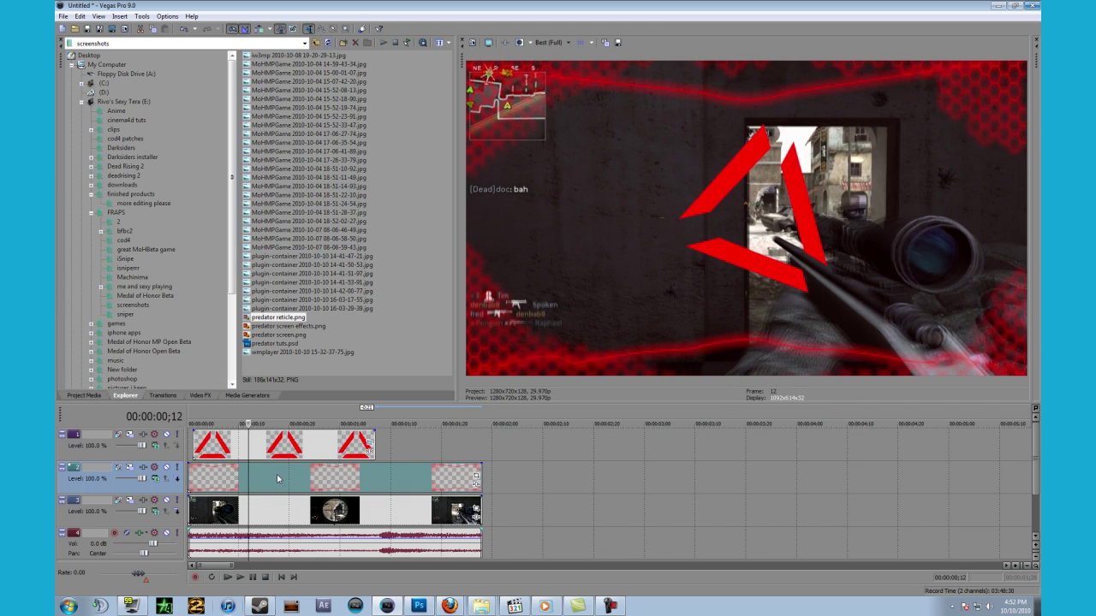
pyautogui.press('Right')
pyautogui.press('Right')
pyautogui.press('Right')
pyautogui.press('Right')
pyautogui.press('Right')
pyautogui.press('Right')
pyautogui.press('Right')
pyautogui.press('Right')
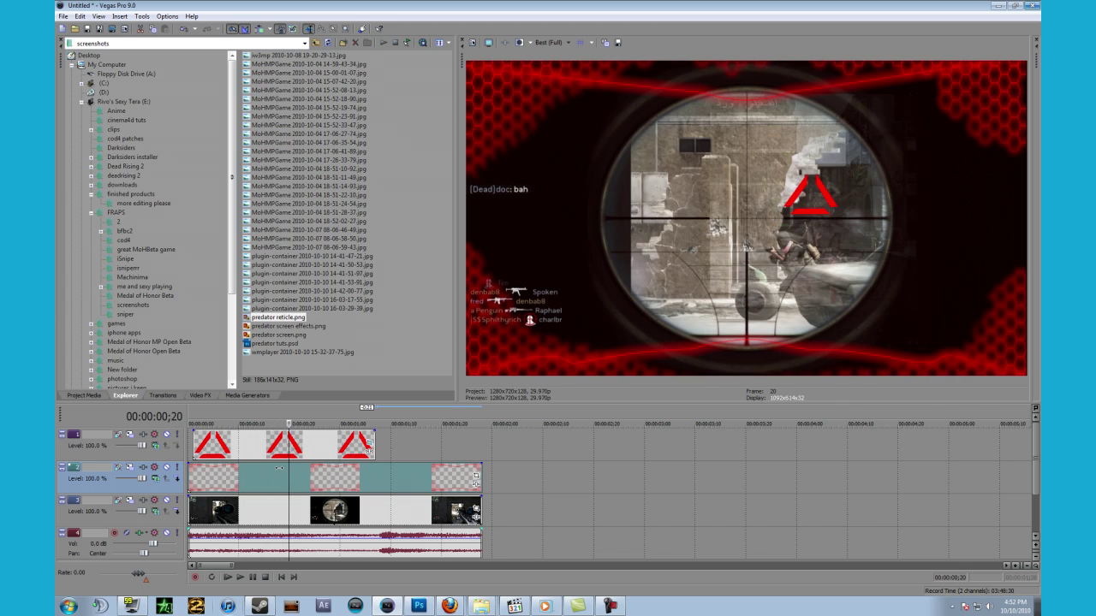
pyautogui.press('Right')
pyautogui.press('Right')
pyautogui.press('Right')
pyautogui.press('Right')
pyautogui.press('Right')
pyautogui.press('Right')
pyautogui.press('Right')
pyautogui.press('Right')
pyautogui.press('Right')
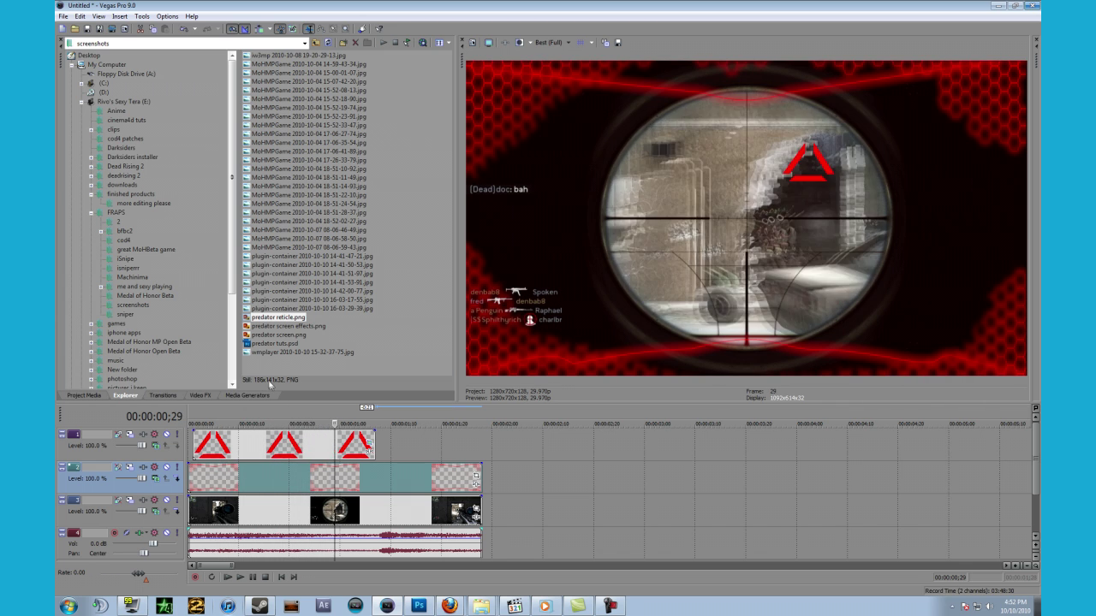
pyautogui.press('Right')
pyautogui.press('Right')
pyautogui.press('Right')
pyautogui.press('Right')
pyautogui.press('Right')
pyautogui.press('Right')
pyautogui.press('Right')
pyautogui.press('Right')
pyautogui.press('Right')
pyautogui.press('Right')
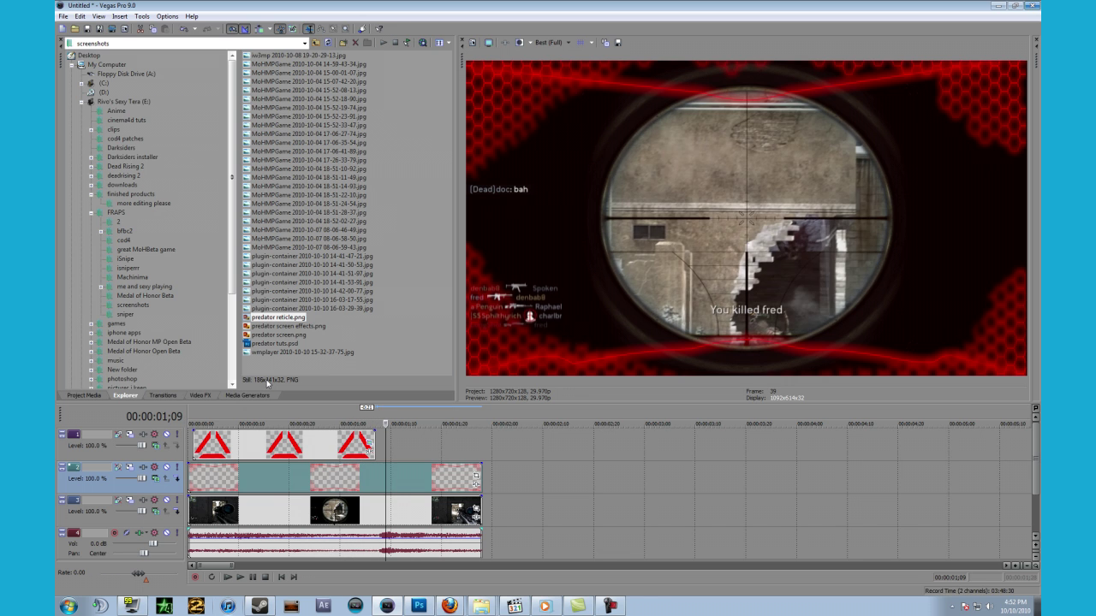
pyautogui.press('Right')
pyautogui.press('Right')
pyautogui.press('Right')
pyautogui.press('Right')
pyautogui.press('Right')
pyautogui.press('Right')
pyautogui.press('Right')
pyautogui.press('Right')
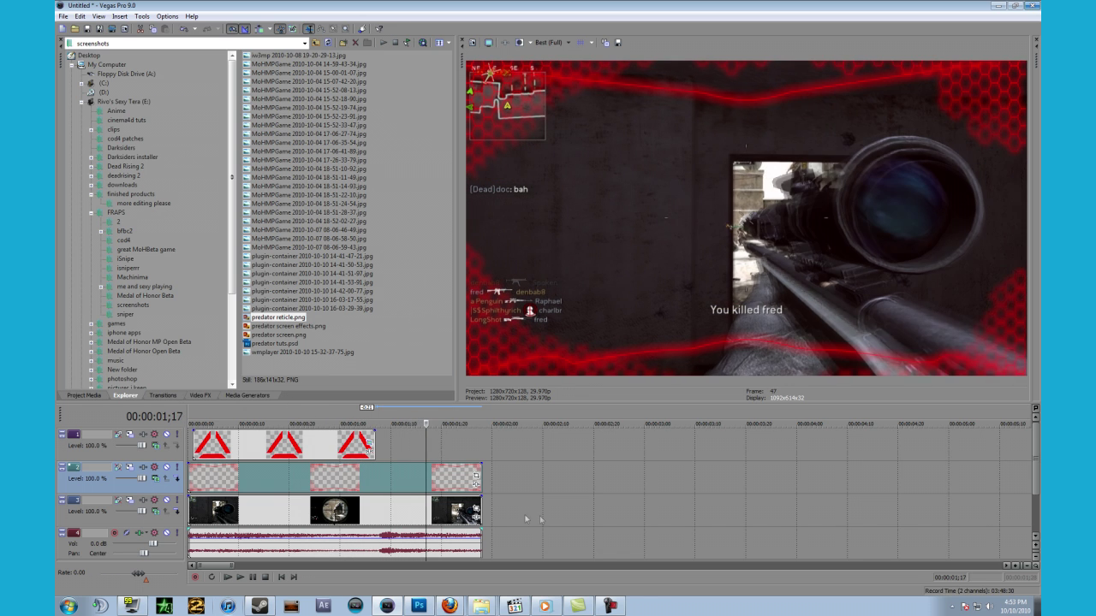
# Go back to 00:00:00;02 and review the whole effect again frame by frame up to the clip's end at 00:00:01;28.
pyautogui.click(249, 484)
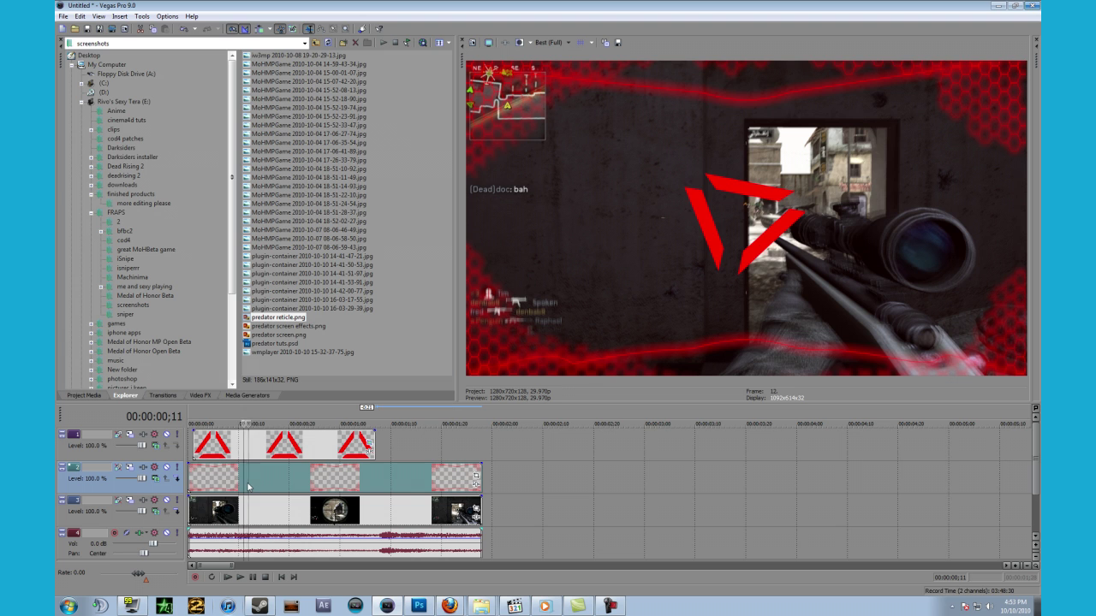
pyautogui.press('Left')
pyautogui.press('Left')
pyautogui.press('Left')
pyautogui.press('Left')
pyautogui.press('Left')
pyautogui.press('Left')
pyautogui.press('Left')
pyautogui.press('Left')
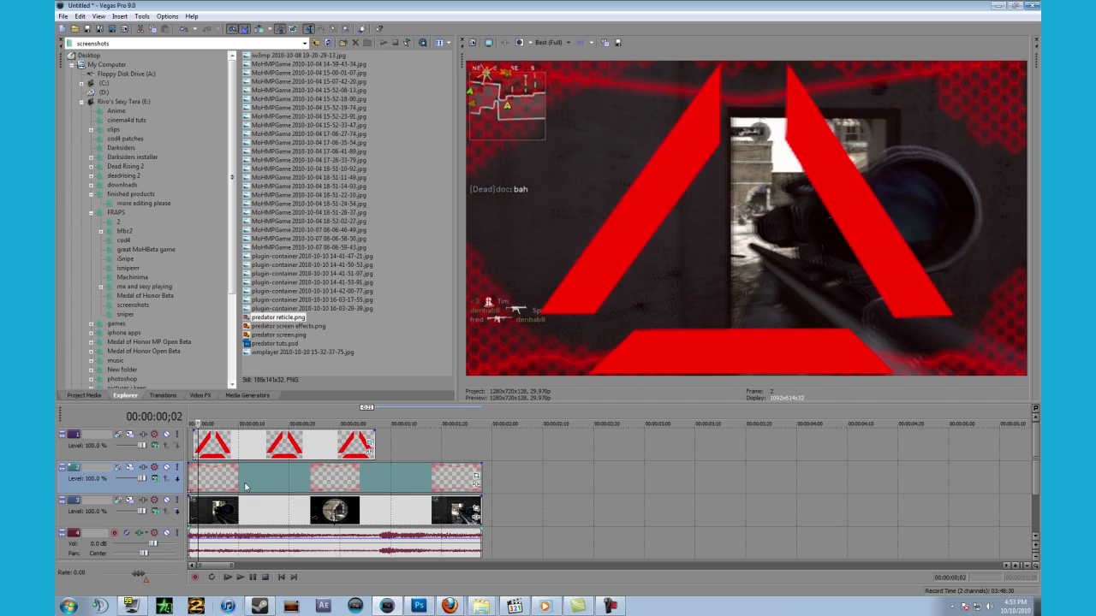
pyautogui.press('Right')
pyautogui.press('Right')
pyautogui.press('Right')
pyautogui.press('Right')
pyautogui.press('Right')
pyautogui.press('Right')
pyautogui.press('Right')
pyautogui.press('Right')
pyautogui.press('Right')
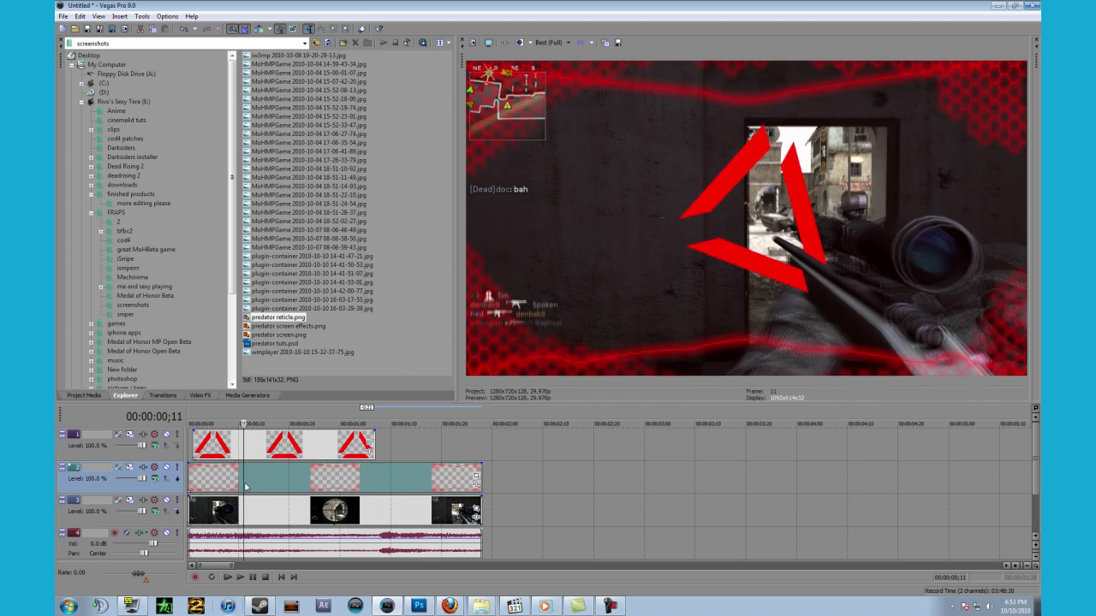
pyautogui.press('Right')
pyautogui.press('Right')
pyautogui.press('Right')
pyautogui.press('Right')
pyautogui.press('Right')
pyautogui.press('Right')
pyautogui.press('Right')
pyautogui.press('Right')
pyautogui.press('Right')
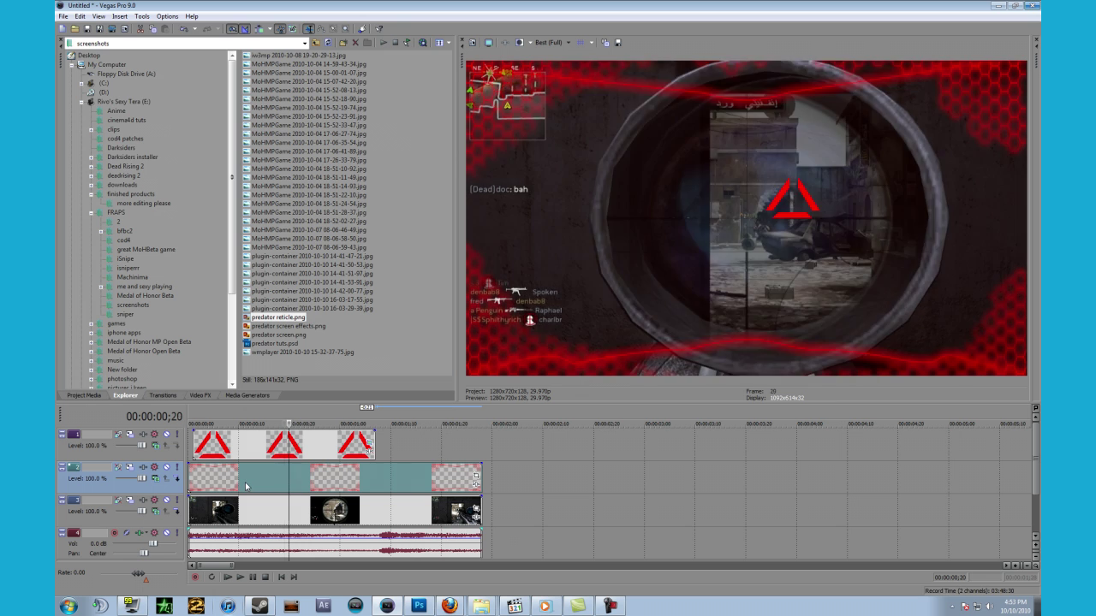
pyautogui.press('Right')
pyautogui.press('Right')
pyautogui.press('Right')
pyautogui.press('Right')
pyautogui.press('Right')
pyautogui.press('Right')
pyautogui.press('Right')
pyautogui.press('Right')
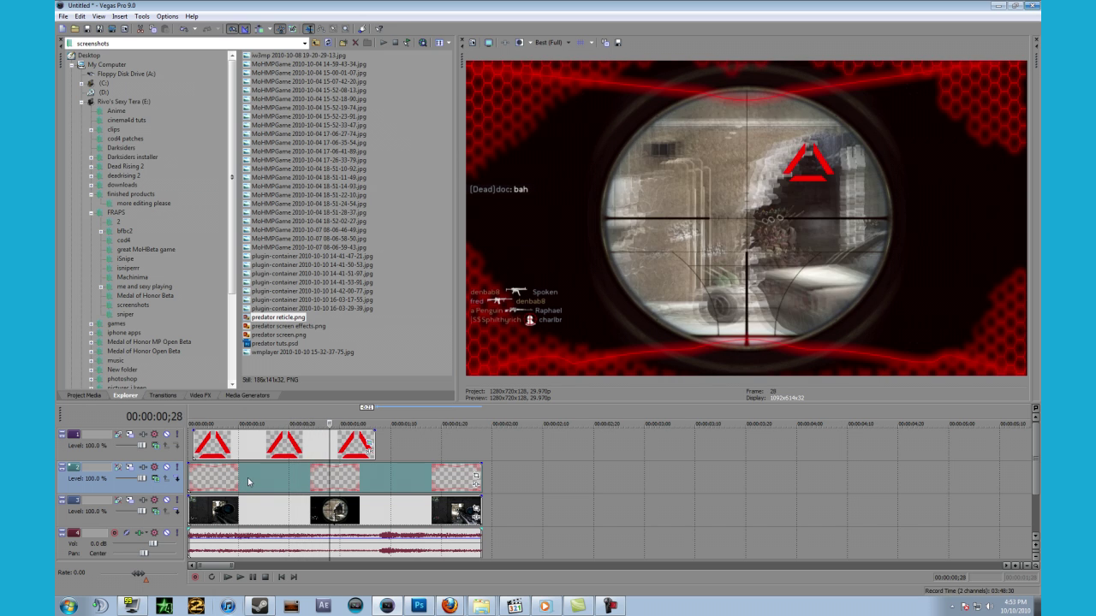
pyautogui.press('Right')
pyautogui.press('Right')
pyautogui.press('Right')
pyautogui.press('Right')
pyautogui.press('Right')
pyautogui.press('Right')
pyautogui.press('Right')
pyautogui.press('Right')
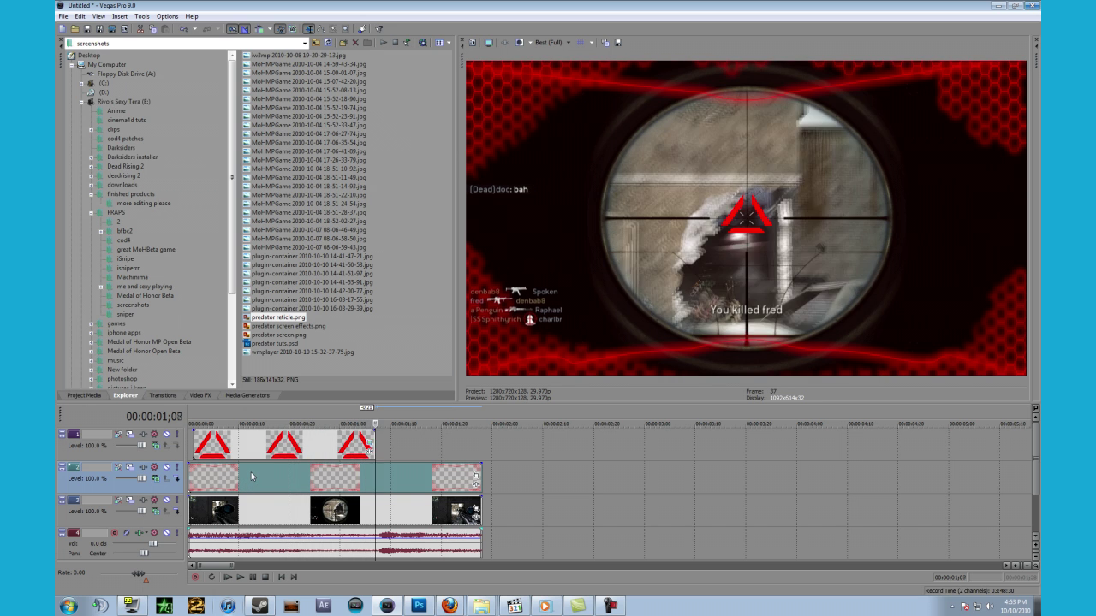
pyautogui.press('Right')
pyautogui.press('Right')
pyautogui.press('Right')
pyautogui.press('Right')
pyautogui.press('Right')
pyautogui.press('Right')
pyautogui.press('Right')
pyautogui.press('Right')
pyautogui.press('Right')
pyautogui.press('Right')
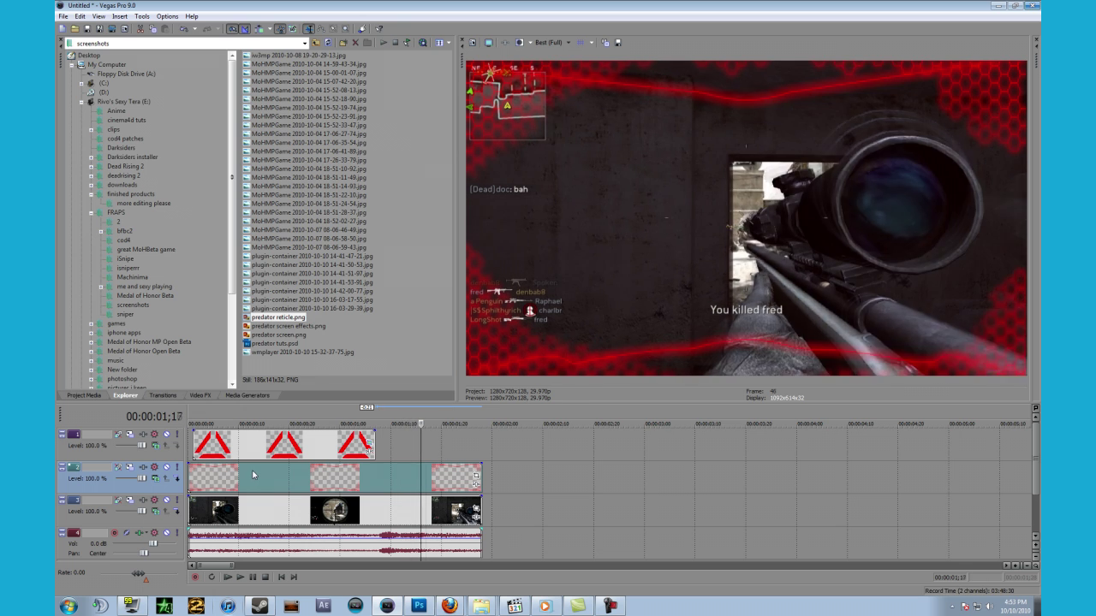
pyautogui.press('Right')
pyautogui.press('Right')
pyautogui.press('Right')
pyautogui.press('Right')
pyautogui.press('Right')
pyautogui.press('Right')
pyautogui.press('Right')
pyautogui.press('Right')
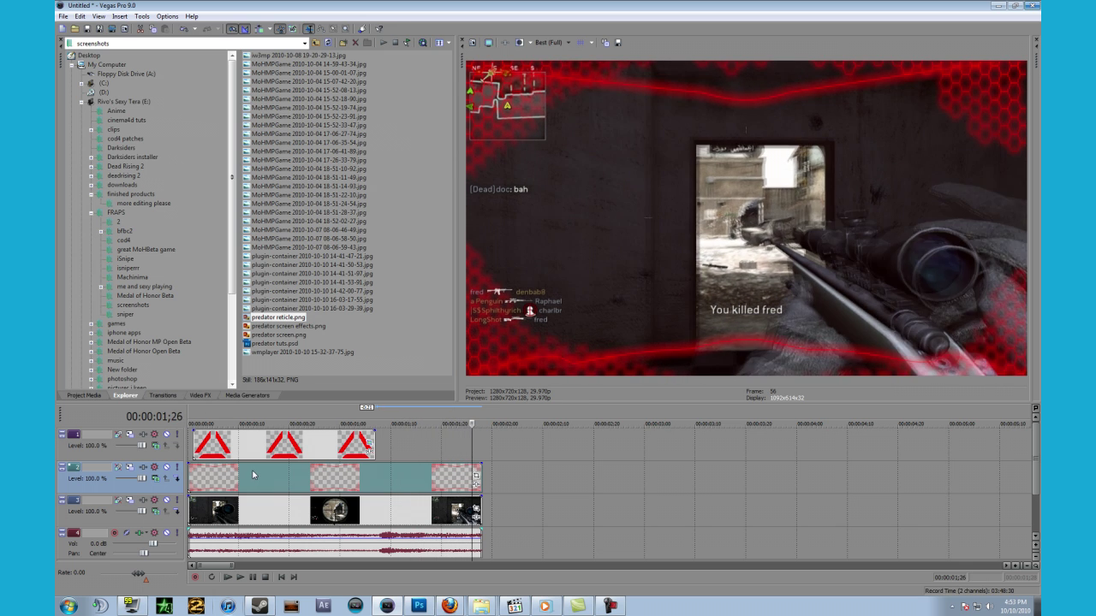
pyautogui.press('Right')
pyautogui.press('Left')
pyautogui.press('Right')
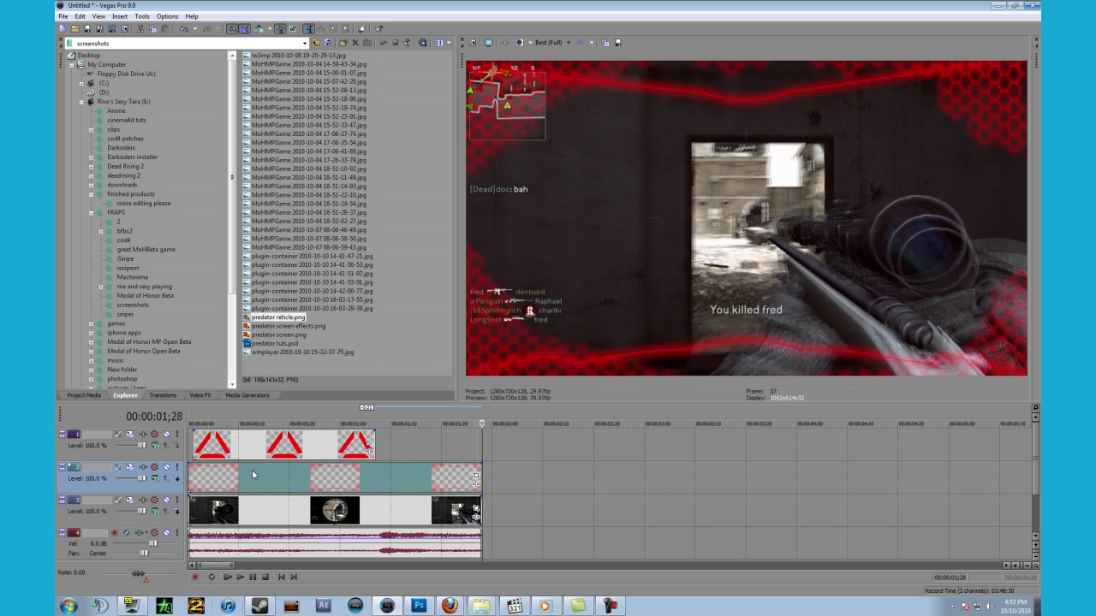
# Review the end of the effect frame by frame, going back from 00:00:01;28 to 00:00:01;16 and forward again.
pyautogui.press('Left')
pyautogui.press('Left')
pyautogui.press('Left')
pyautogui.press('Left')
pyautogui.press('Left')
pyautogui.press('Left')
pyautogui.press('Left')
pyautogui.press('Left')
pyautogui.press('Left')
pyautogui.press('Left')
pyautogui.press('Left')
pyautogui.press('Left')
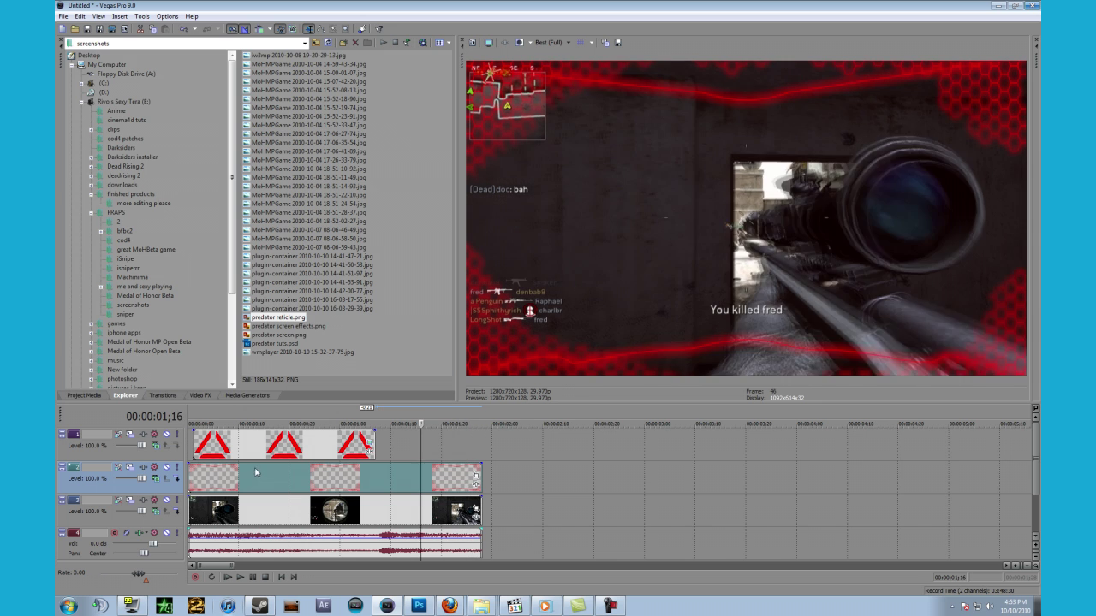
pyautogui.press('Right')
pyautogui.press('Right')
pyautogui.press('Right')
pyautogui.press('Right')
pyautogui.press('Right')
pyautogui.press('Right')
pyautogui.press('Right')
pyautogui.press('Right')
pyautogui.press('Right')
pyautogui.press('Right')
pyautogui.press('Right')
pyautogui.press('Right')
pyautogui.press('Left')
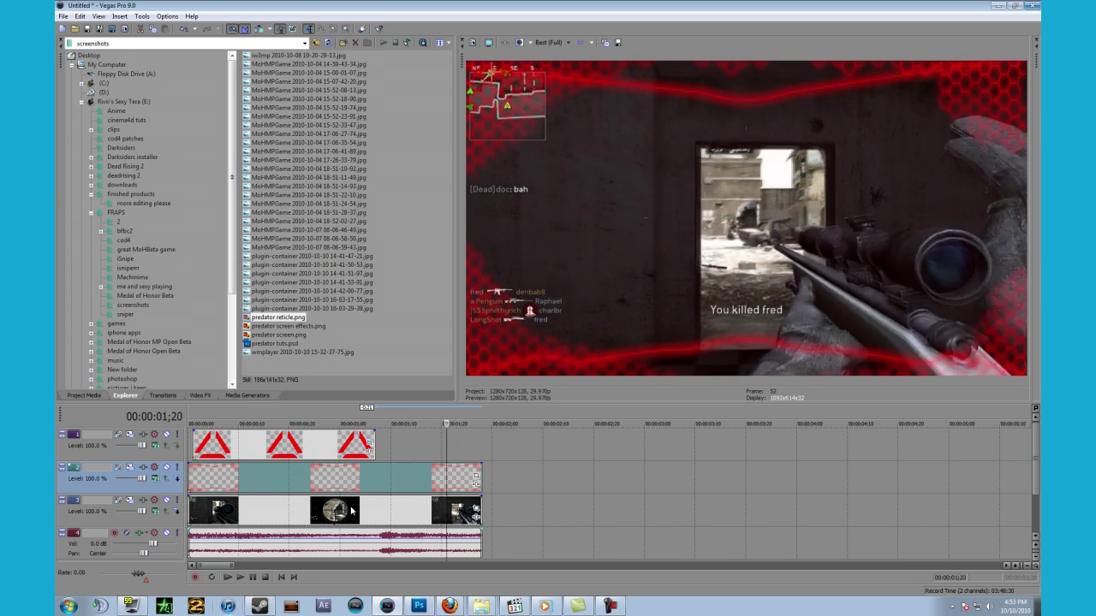
# Step back through the scoped part of the clip and examine the reticle's position around 00:00:01;03.
pyautogui.press('Left')
pyautogui.press('Left')
pyautogui.press('Left')
pyautogui.press('Left')
pyautogui.press('Left')
pyautogui.press('Left')
pyautogui.press('Left')
pyautogui.press('Left')
pyautogui.press('Left')
pyautogui.press('Left')
pyautogui.press('Left')
pyautogui.press('Left')
pyautogui.press('Left')
pyautogui.press('Left')
pyautogui.press('Left')
pyautogui.press('Left')
pyautogui.press('Left')
pyautogui.press('Left')
pyautogui.press('Left')
pyautogui.press('Left')
pyautogui.press('Right')
pyautogui.press('Right')
pyautogui.press('Right')
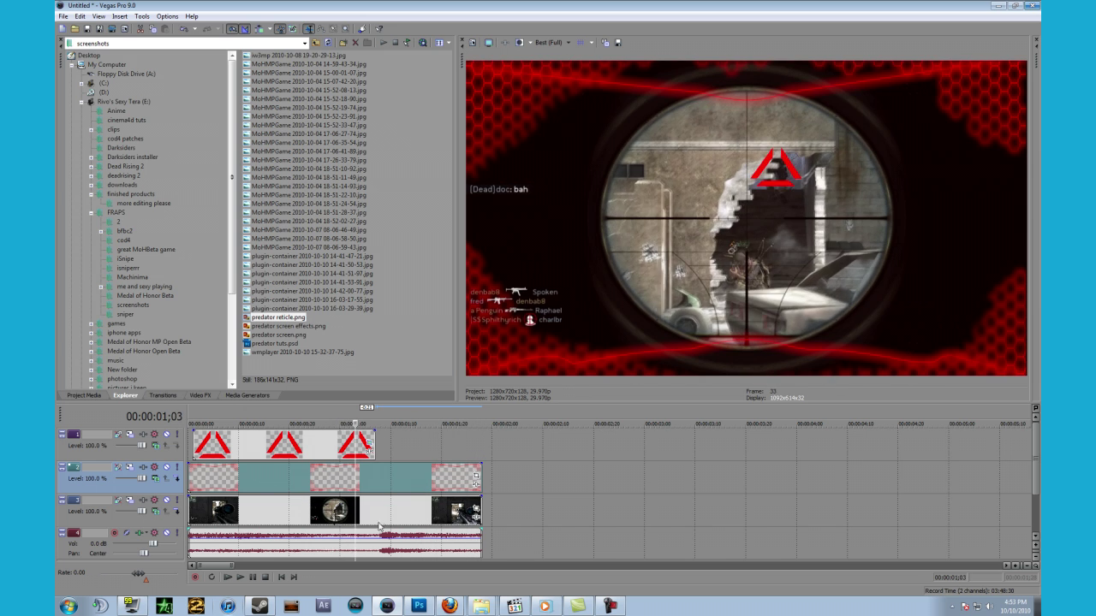
# Duplicate the video track that holds the sniper gameplay clip.
pyautogui.click(380, 518)
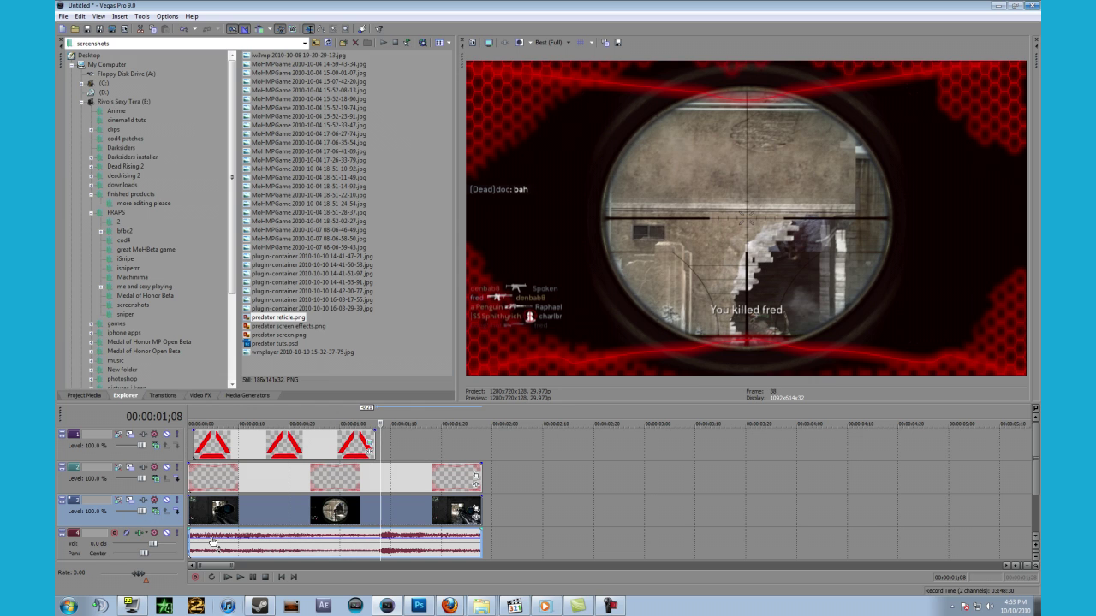
pyautogui.click(248, 511)
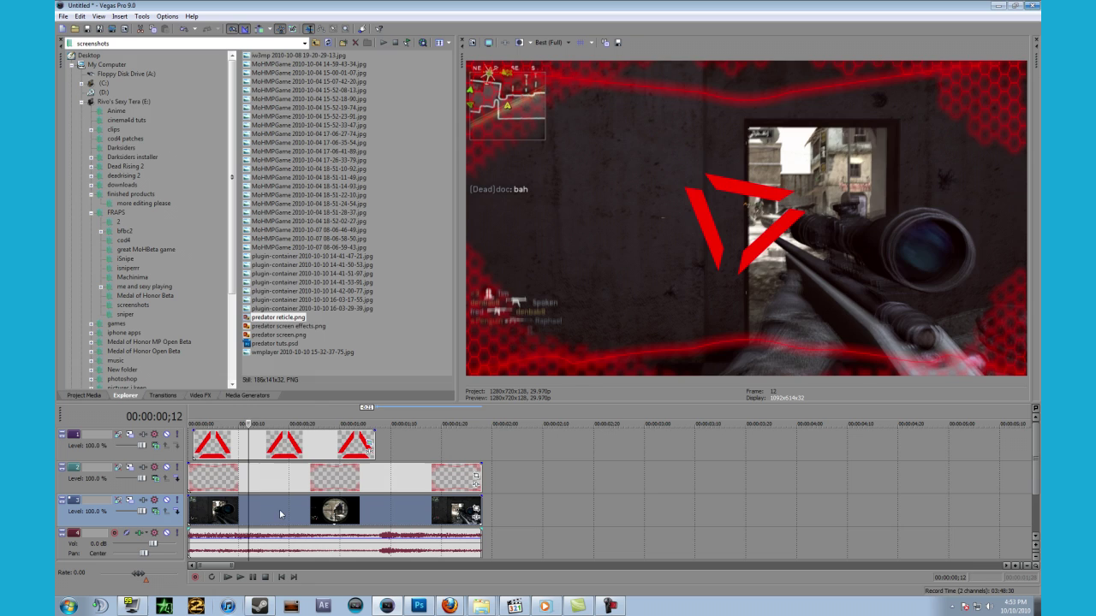
pyautogui.click(280, 513)
pyautogui.rightClick(228, 510)
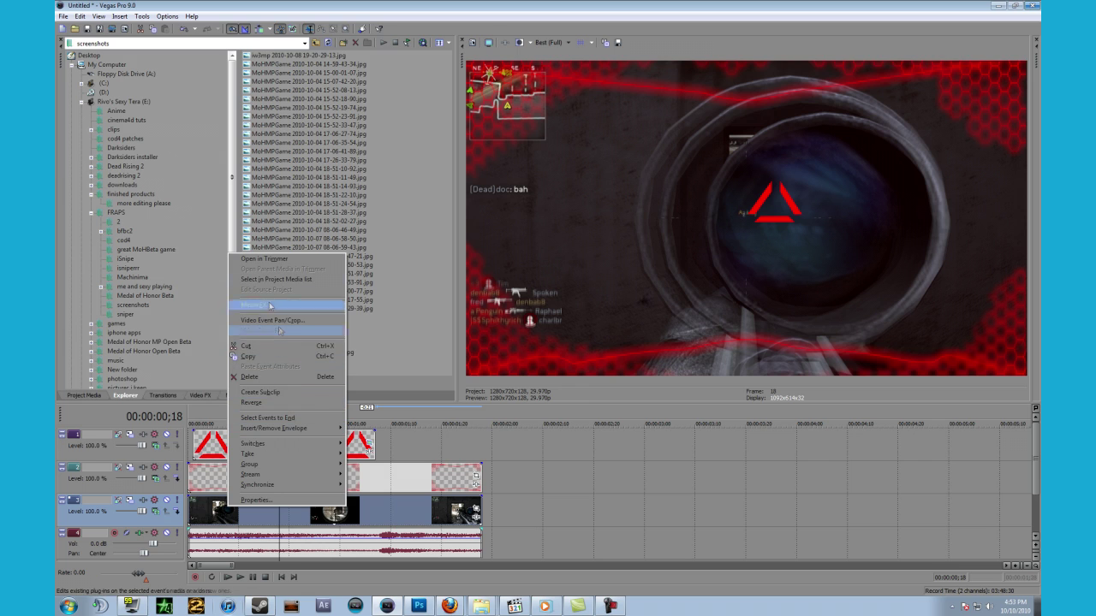
pyautogui.click(79, 516)
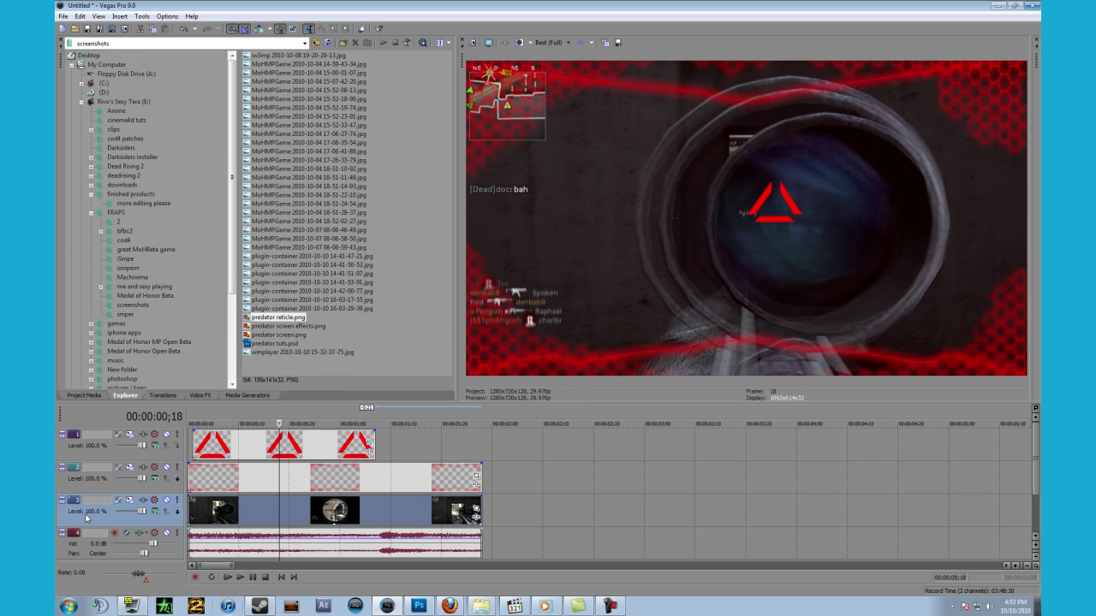
pyautogui.rightClick(87, 515)
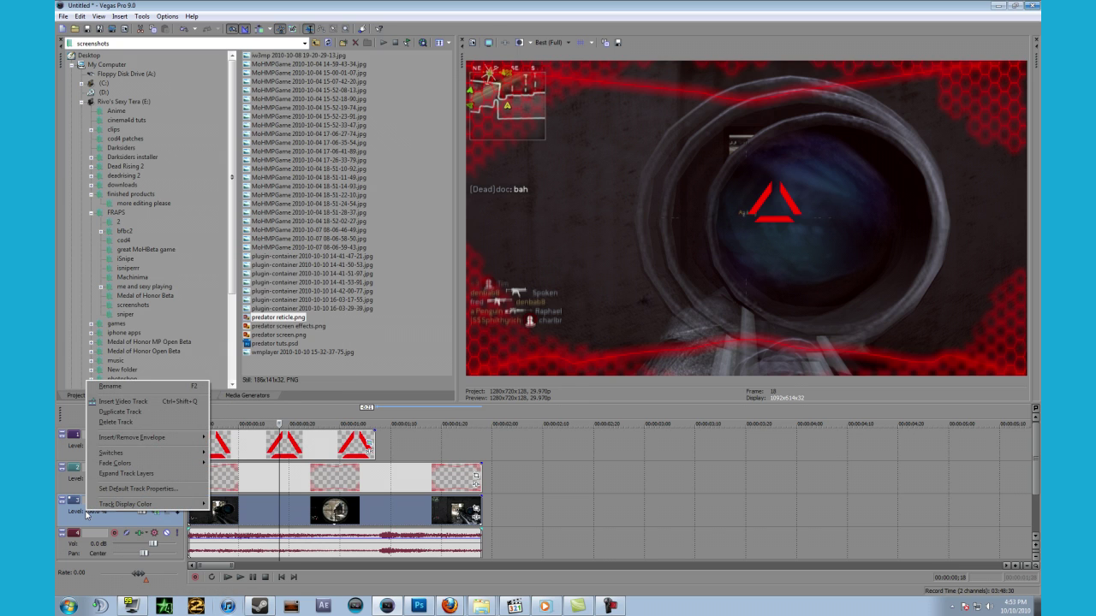
pyautogui.click(124, 413)
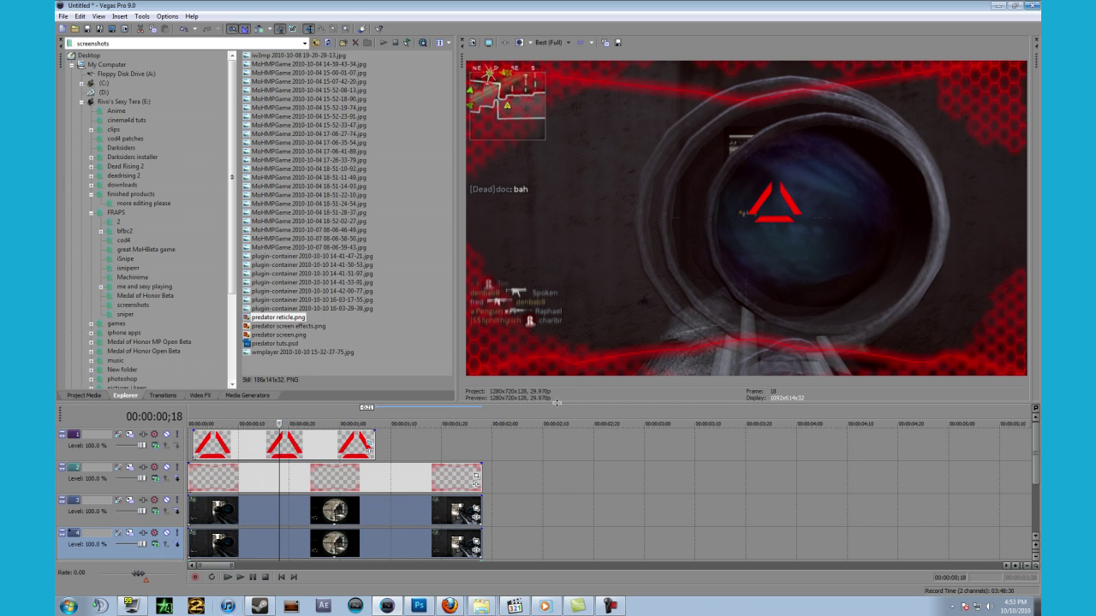
# Enlarge the timeline area and apply the Color Corrector effect with the Reset to None preset to the upper gameplay clip on track 3.
pyautogui.moveTo(556, 403); pyautogui.dragTo(556, 348)
pyautogui.click(142, 462)
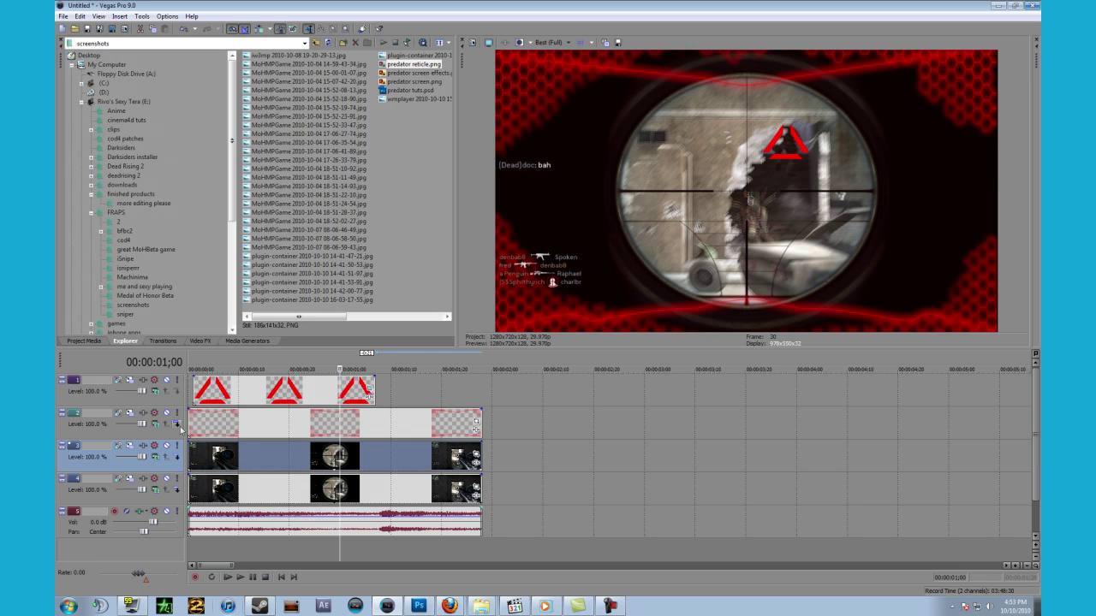
pyautogui.click(199, 340)
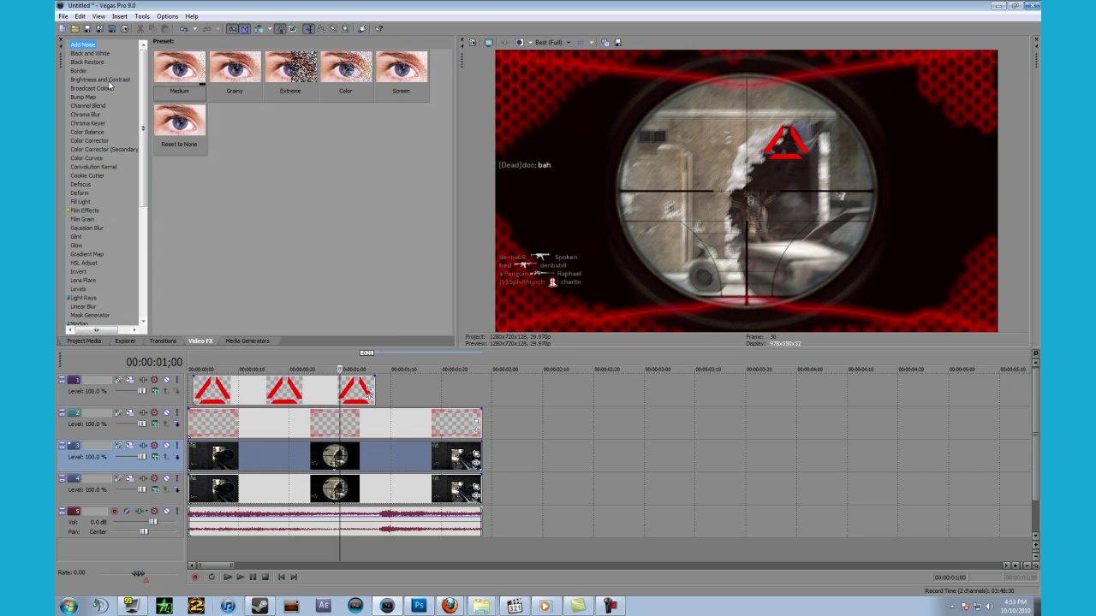
pyautogui.click(102, 142)
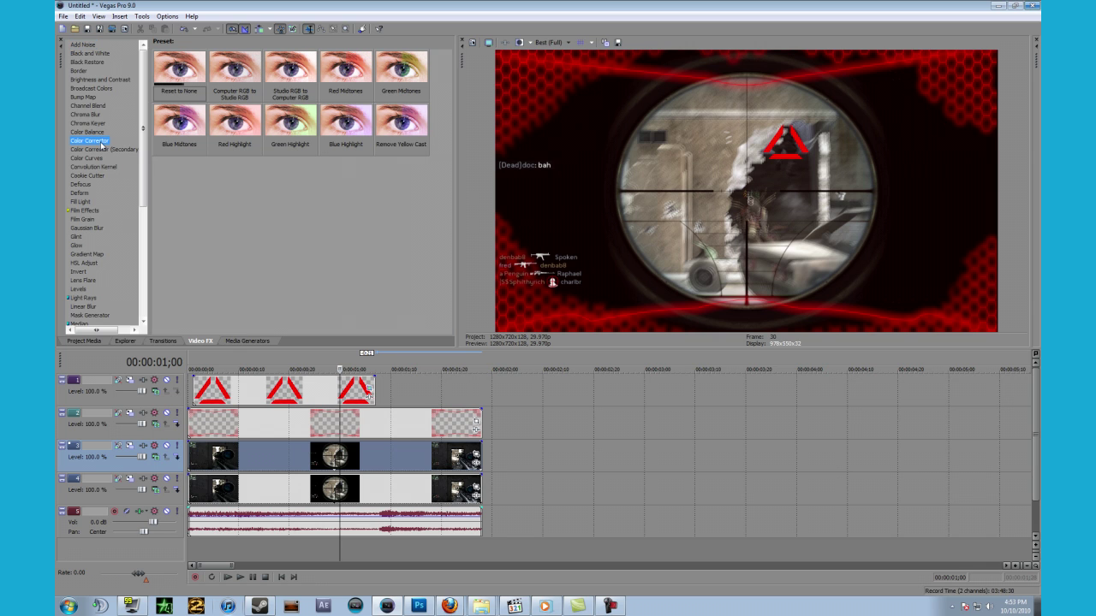
pyautogui.click(179, 80)
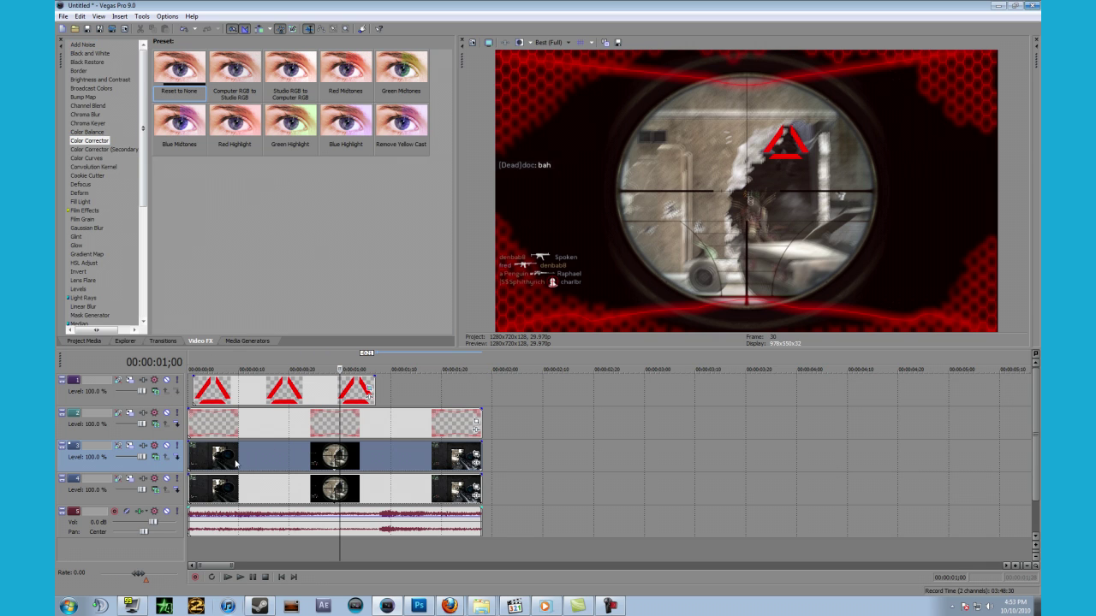
pyautogui.moveTo(235, 461); pyautogui.dragTo(236, 461)
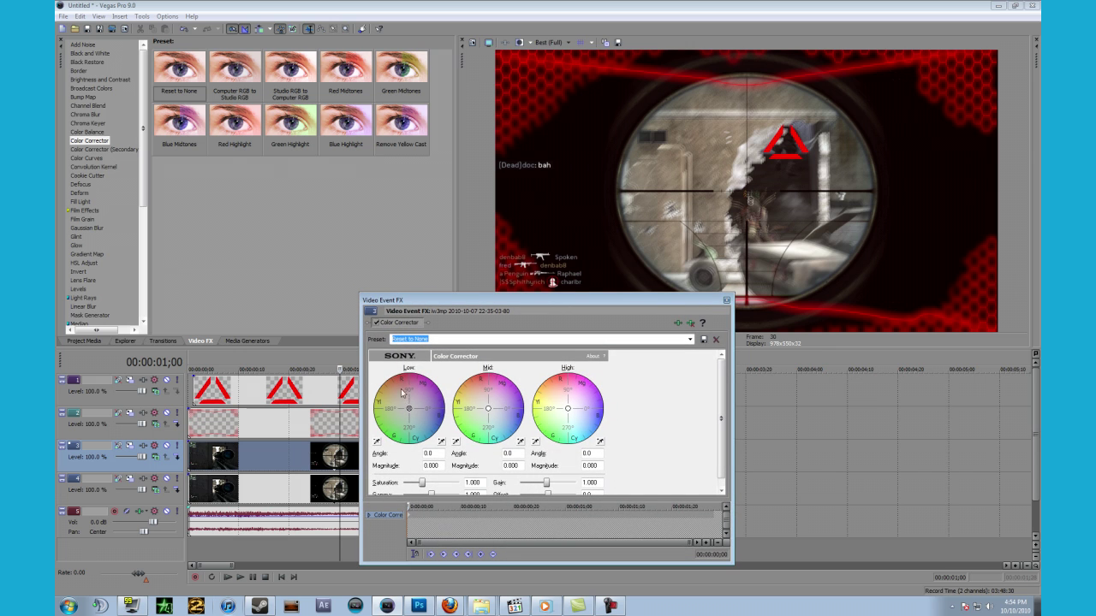
# Shift the Color Corrector's low, mid and high wheels to red, with magnitudes of about 0.843, 0.779 and 0.444.
pyautogui.moveTo(401, 384); pyautogui.dragTo(403, 391)
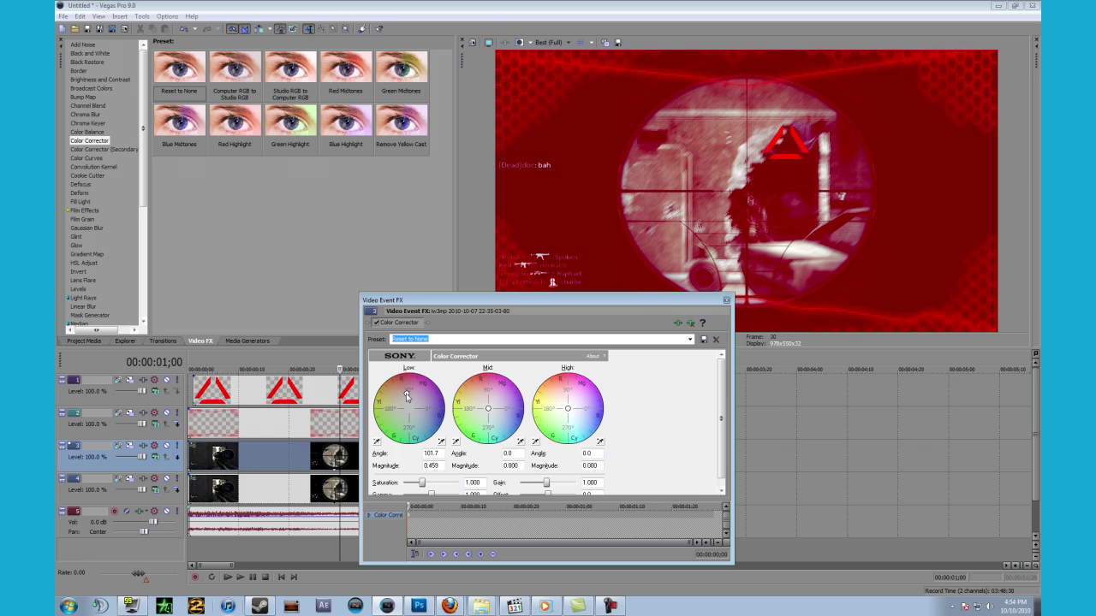
pyautogui.moveTo(407, 395); pyautogui.dragTo(405, 378)
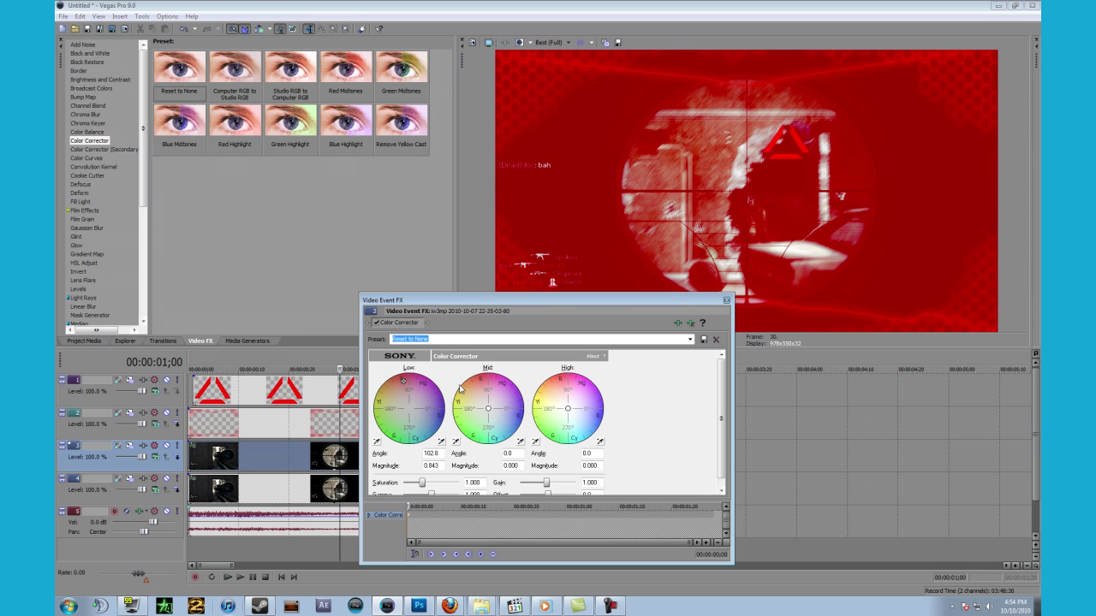
pyautogui.moveTo(488, 408); pyautogui.dragTo(481, 385)
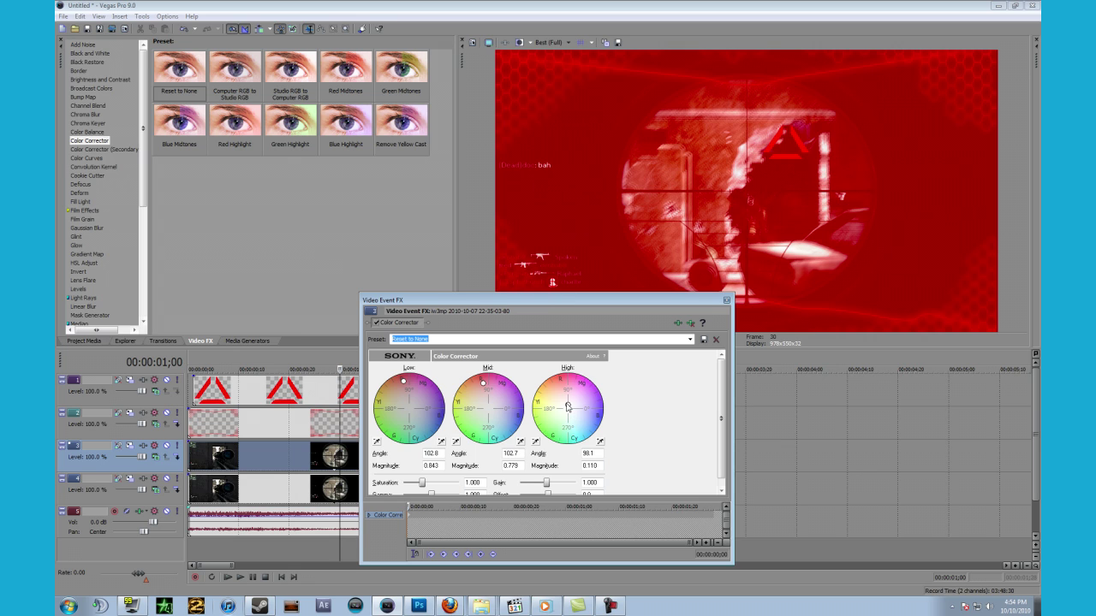
pyautogui.moveTo(566, 399); pyautogui.dragTo(563, 398)
# Close the effect settings, lower track 3's level to about 25.4 % and set its compositing mode to Overlay.
pyautogui.moveTo(530, 304); pyautogui.dragTo(619, 322)
pyautogui.moveTo(142, 457); pyautogui.dragTo(129, 459)
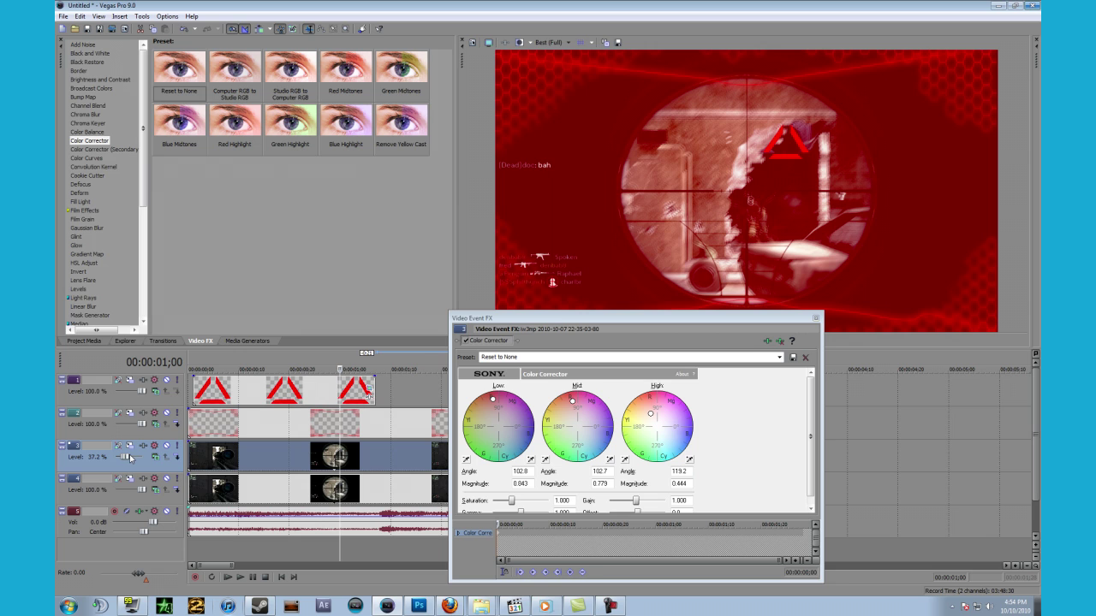
pyautogui.click(816, 320)
pyautogui.moveTo(124, 457); pyautogui.dragTo(123, 458)
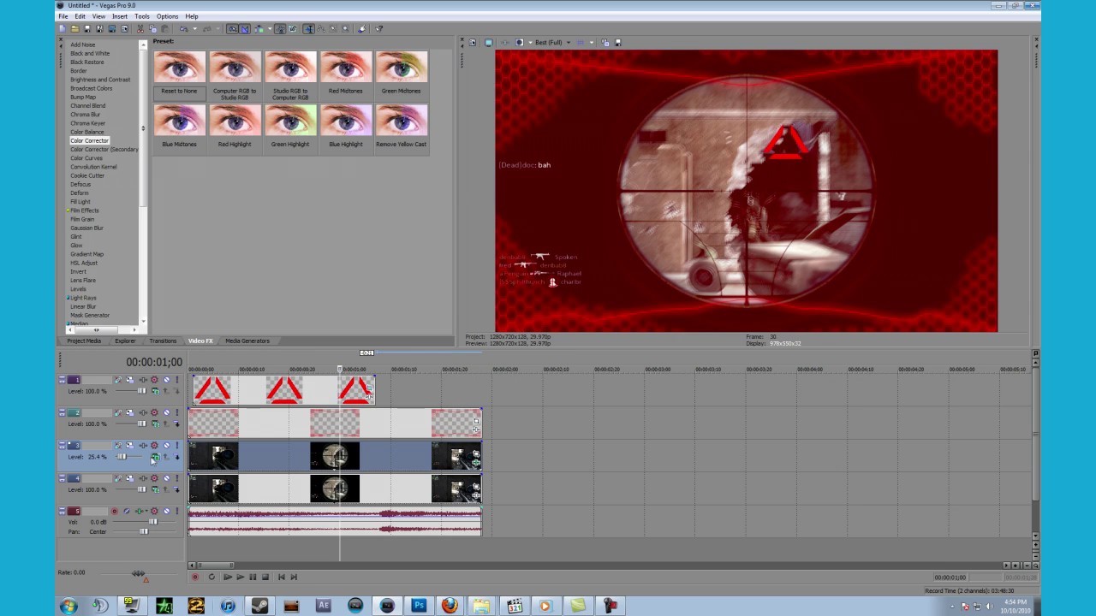
pyautogui.click(155, 459)
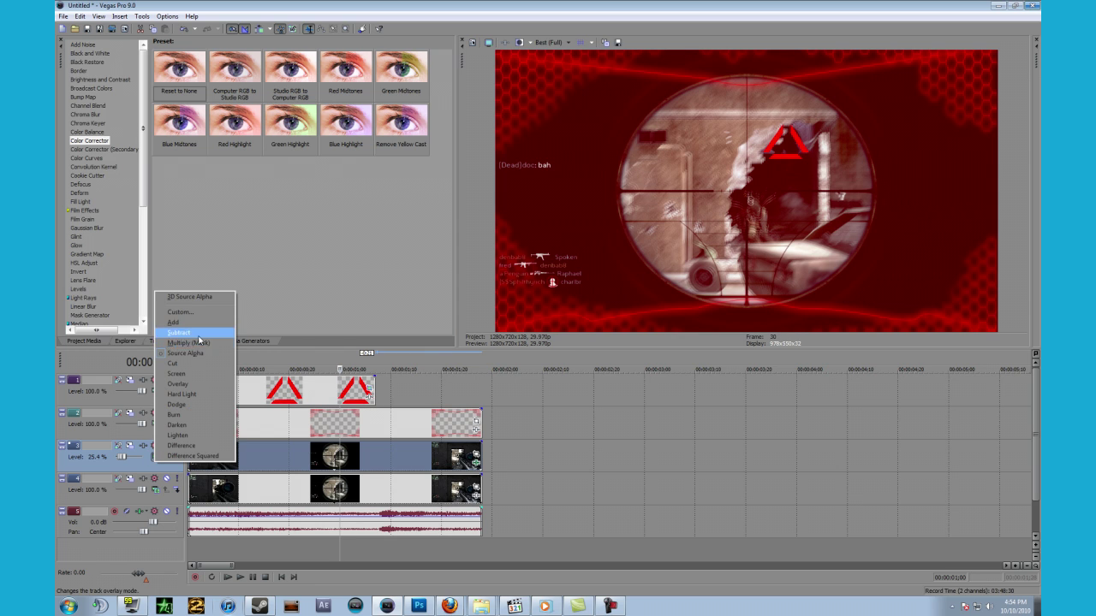
pyautogui.click(178, 383)
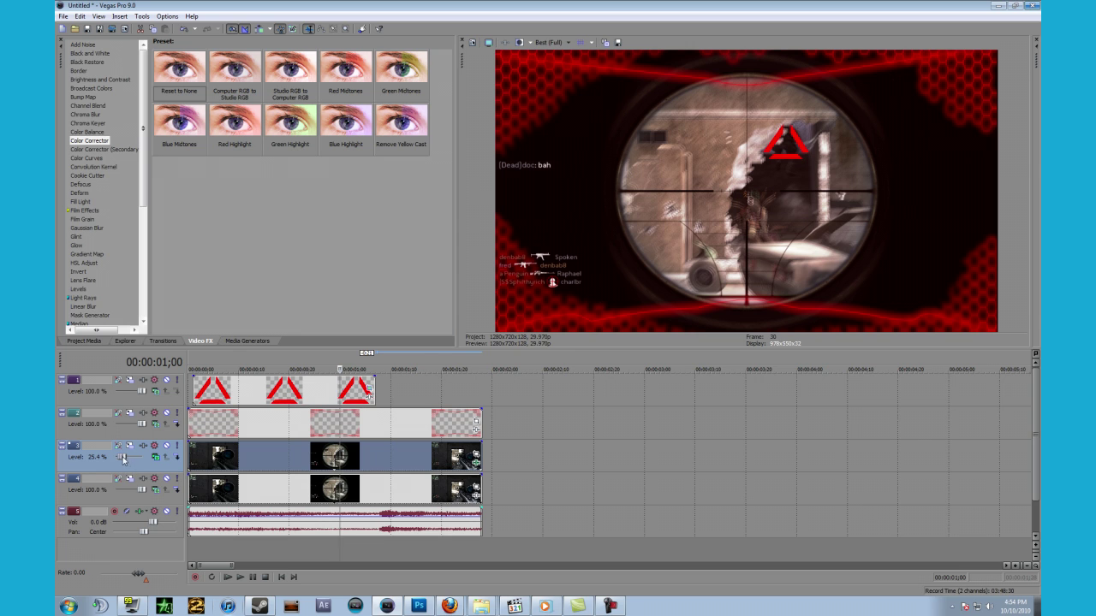
# Compare the red tint at several points along the clip and set track 3's level to about 78.4 %.
pyautogui.moveTo(121, 457); pyautogui.dragTo(133, 460)
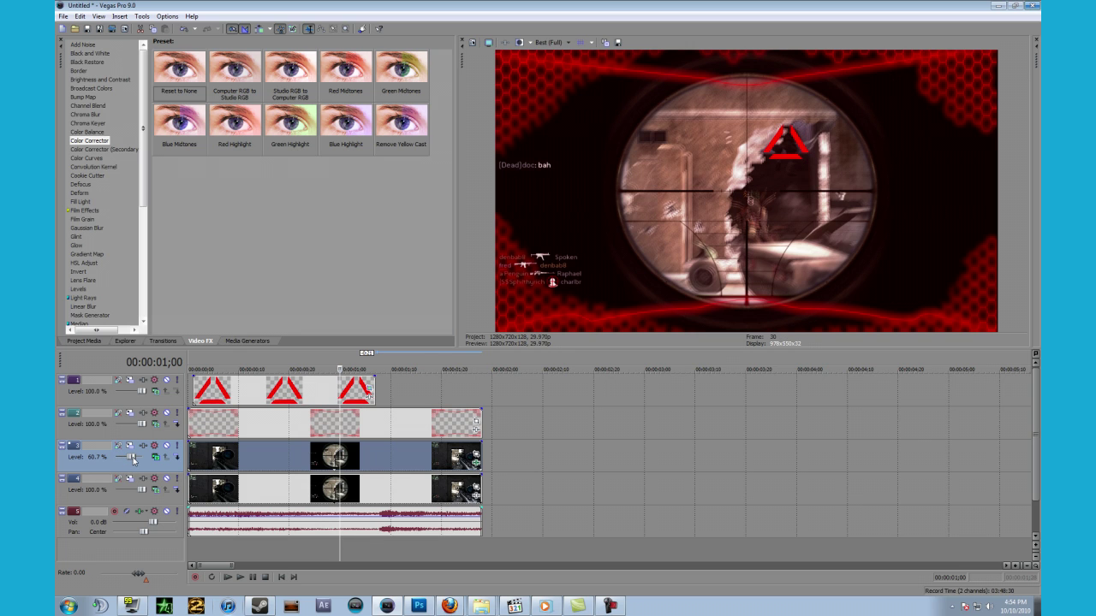
pyautogui.doubleClick(132, 458)
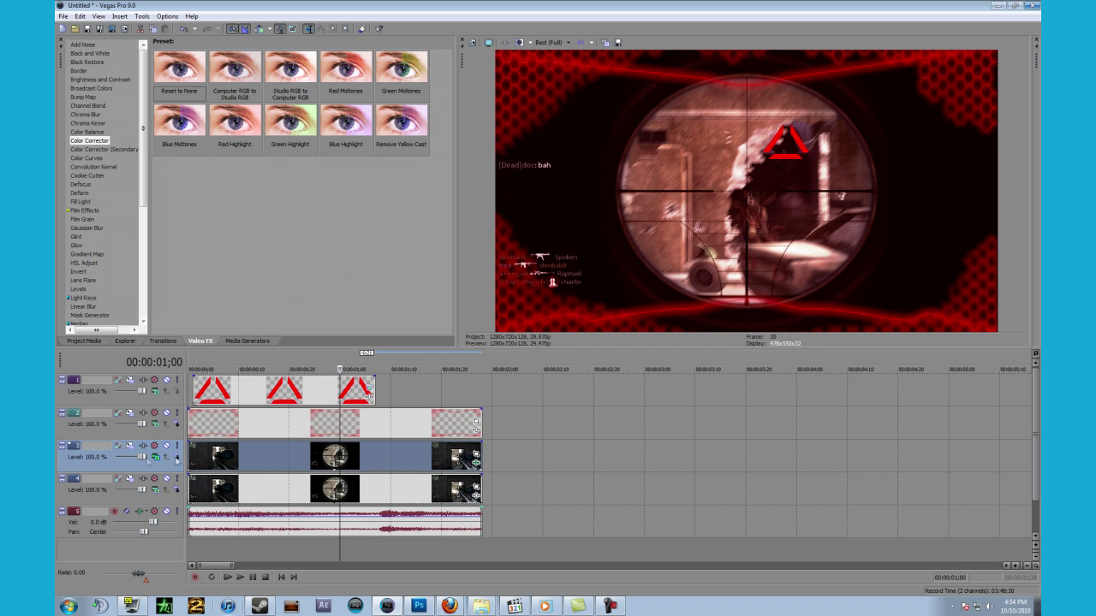
pyautogui.click(266, 546)
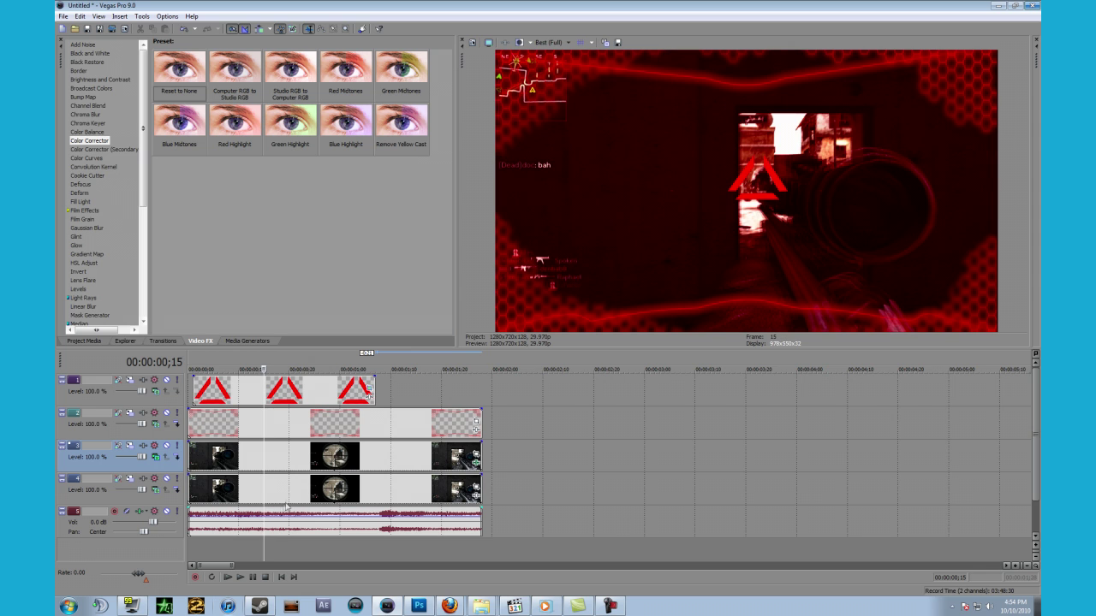
pyautogui.click(279, 467)
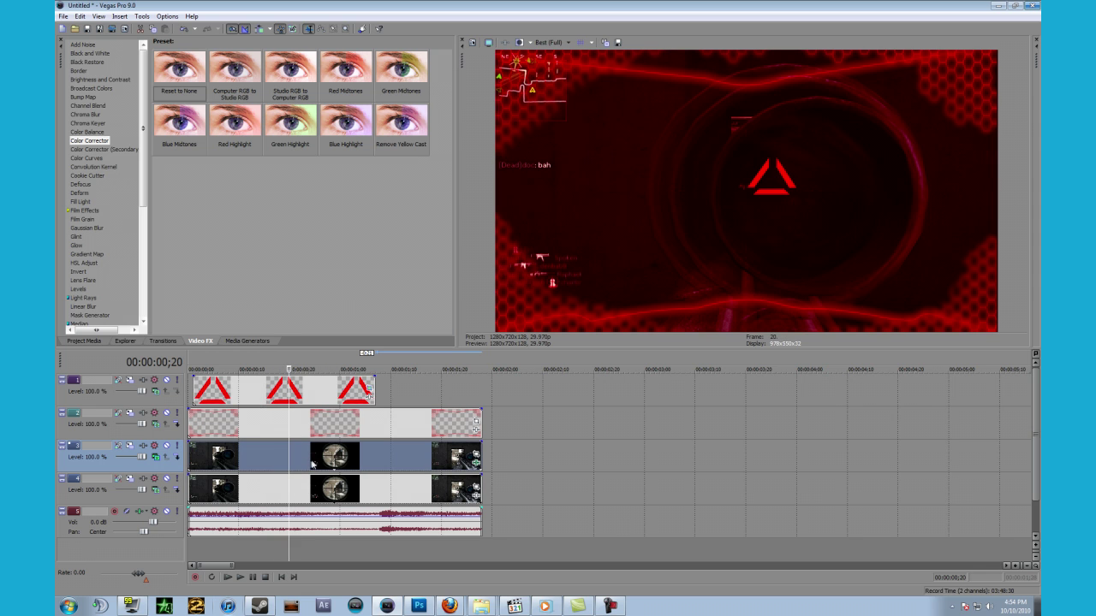
pyautogui.click(315, 466)
pyautogui.click(377, 460)
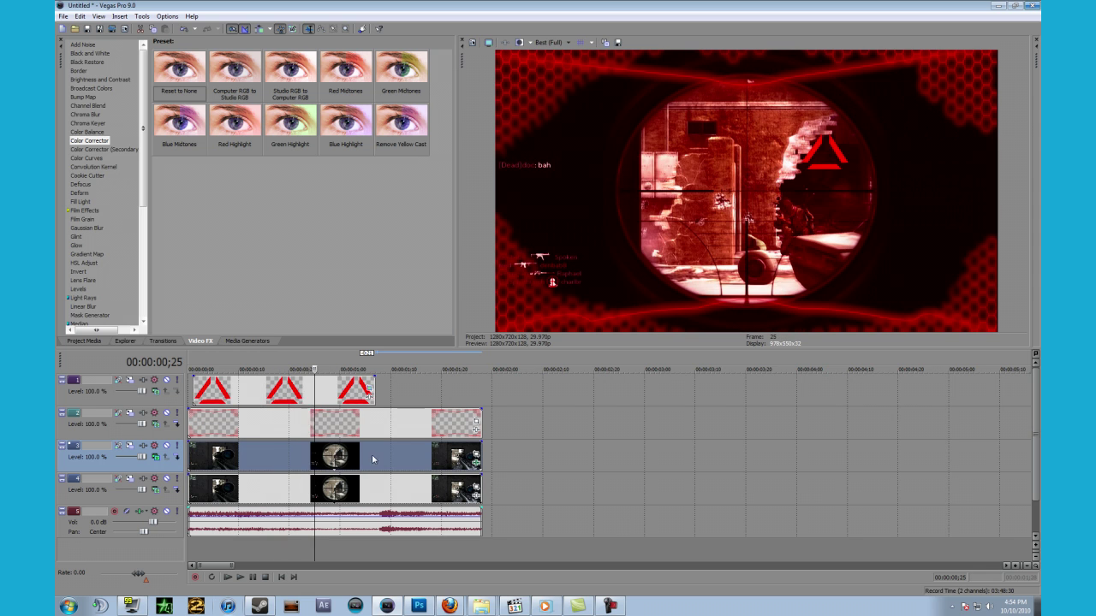
pyautogui.click(410, 459)
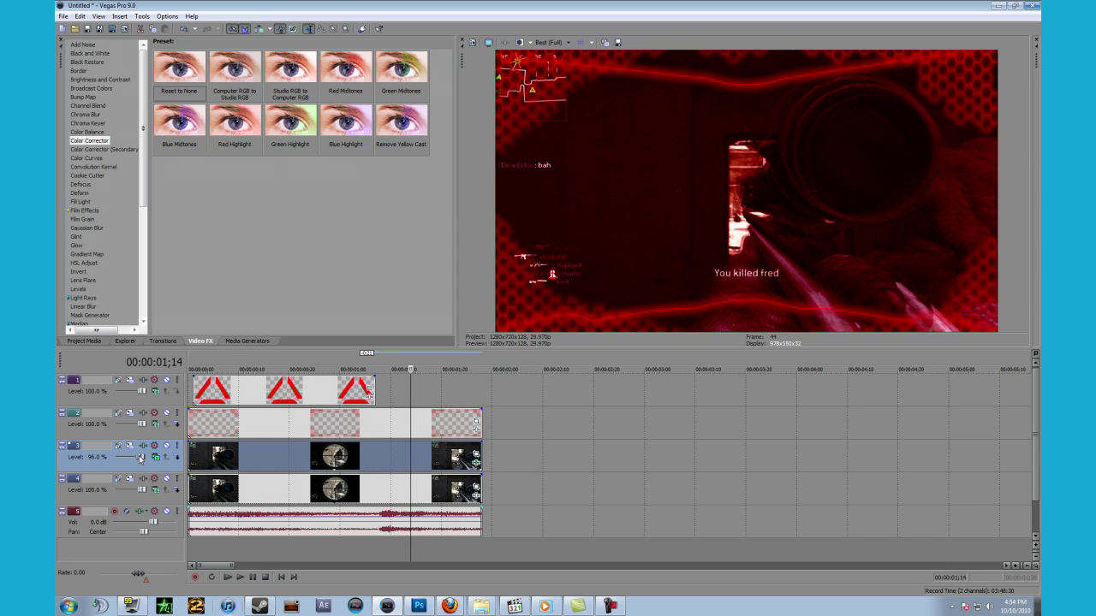
pyautogui.click(225, 463)
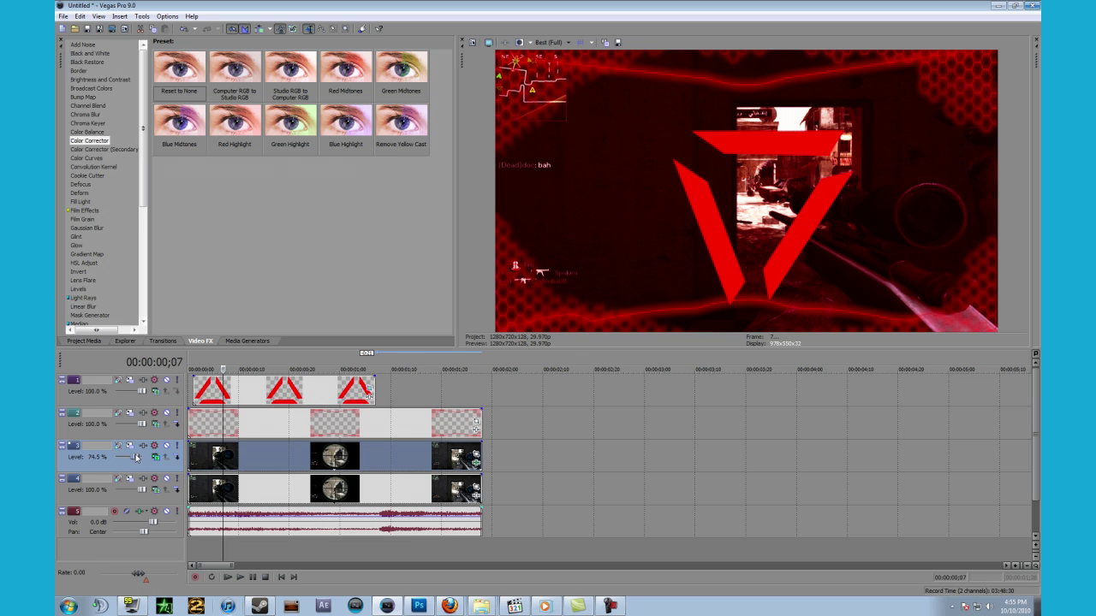
pyautogui.moveTo(133, 457); pyautogui.dragTo(135, 458)
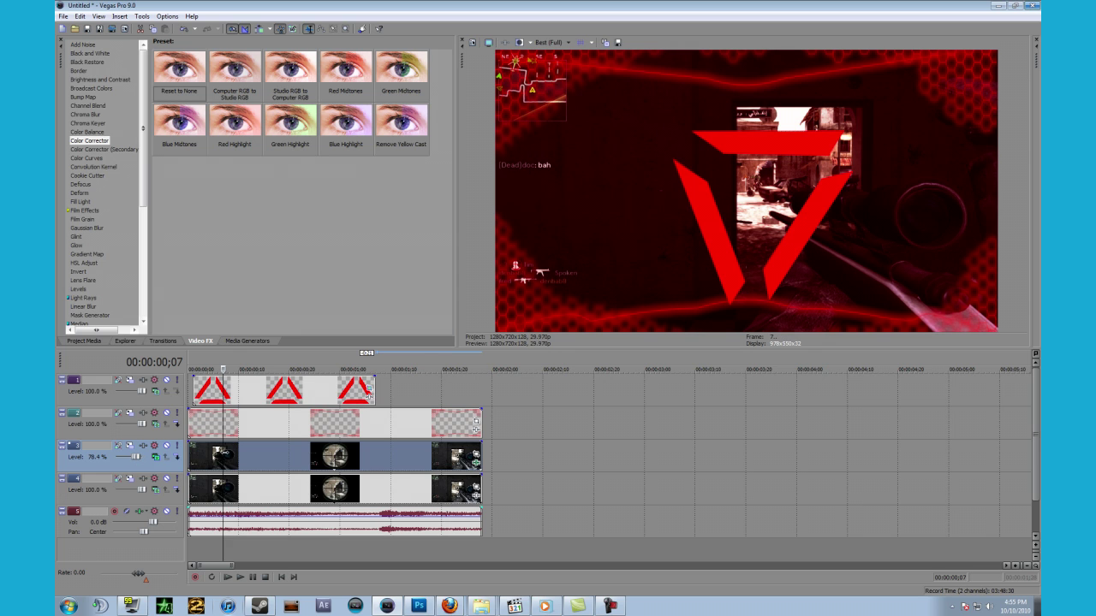
# Play the sequence from 00:00:00;00 to preview the tinted reticle effect.
pyautogui.click(213, 460)
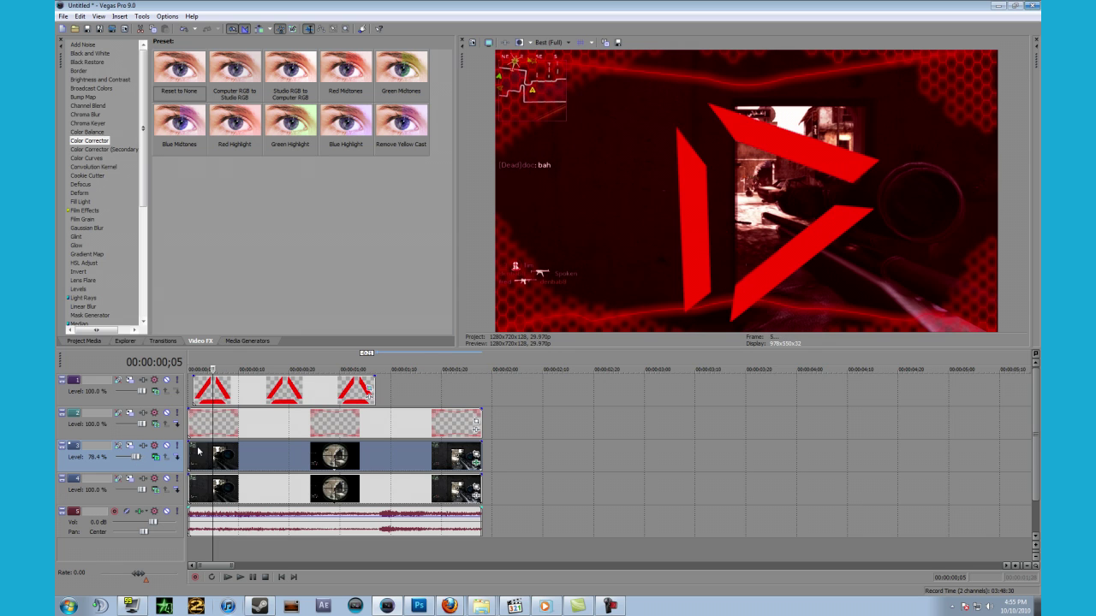
pyautogui.click(187, 481)
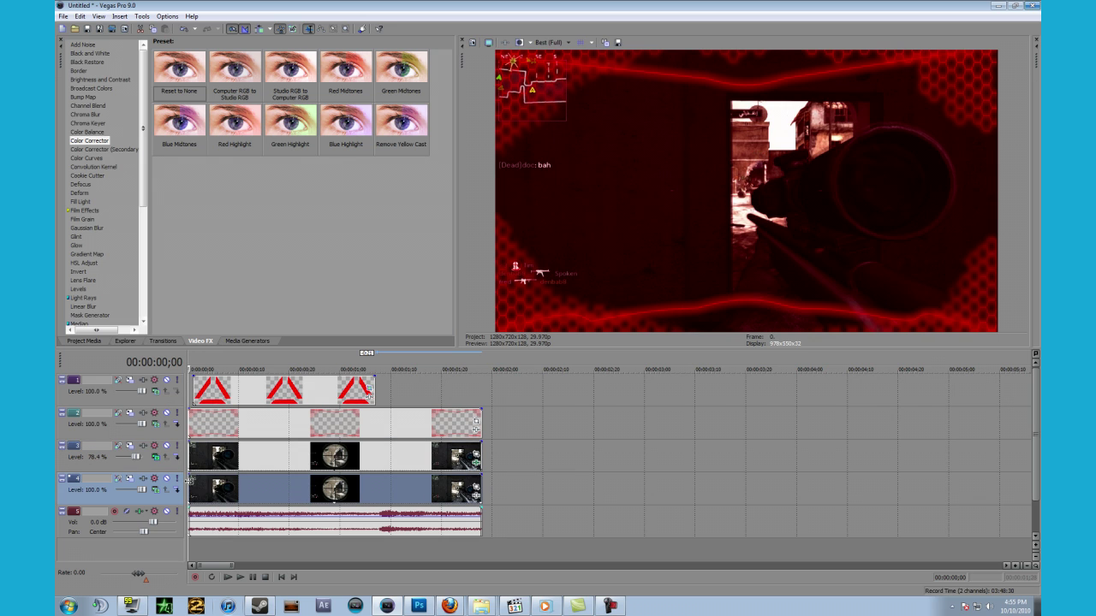
pyautogui.press('space')
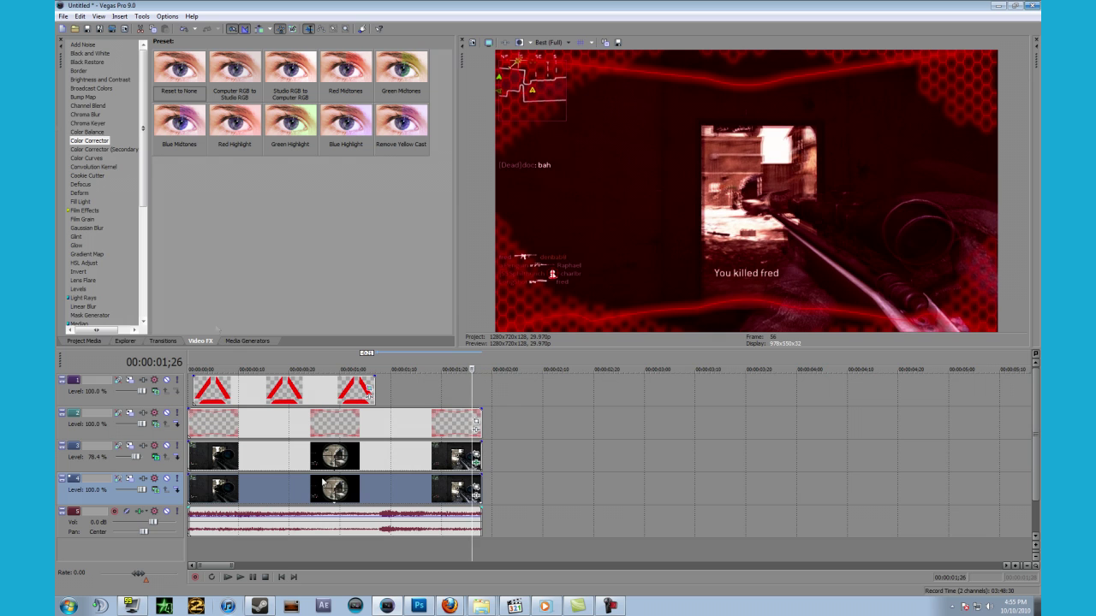
# Move the playhead to 00:00:00;01 and insert a new audio track below the existing one.
pyautogui.click(204, 553)
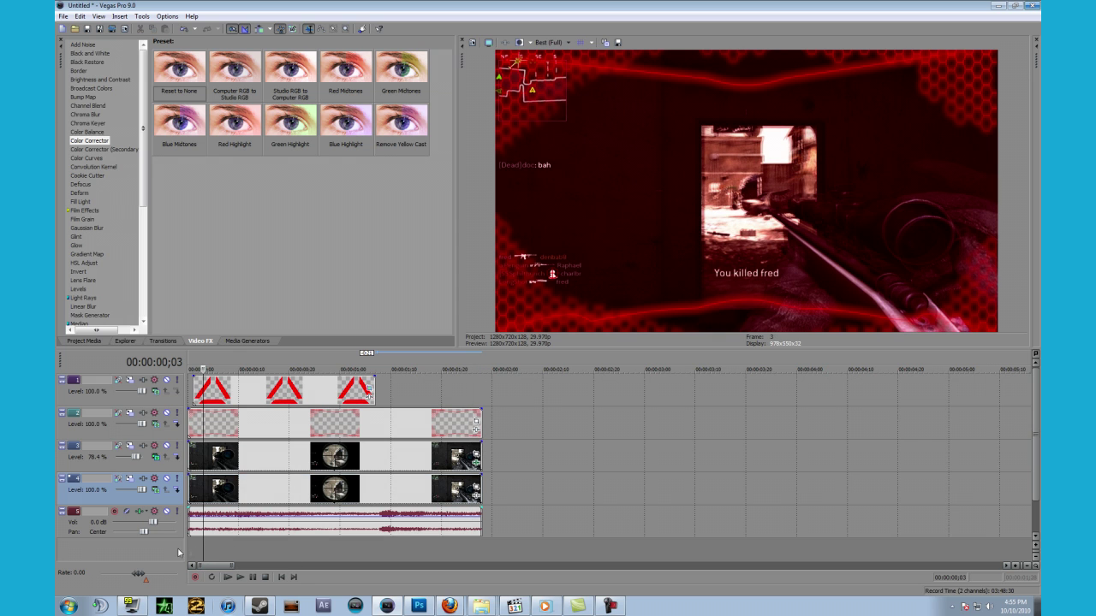
pyautogui.click(194, 552)
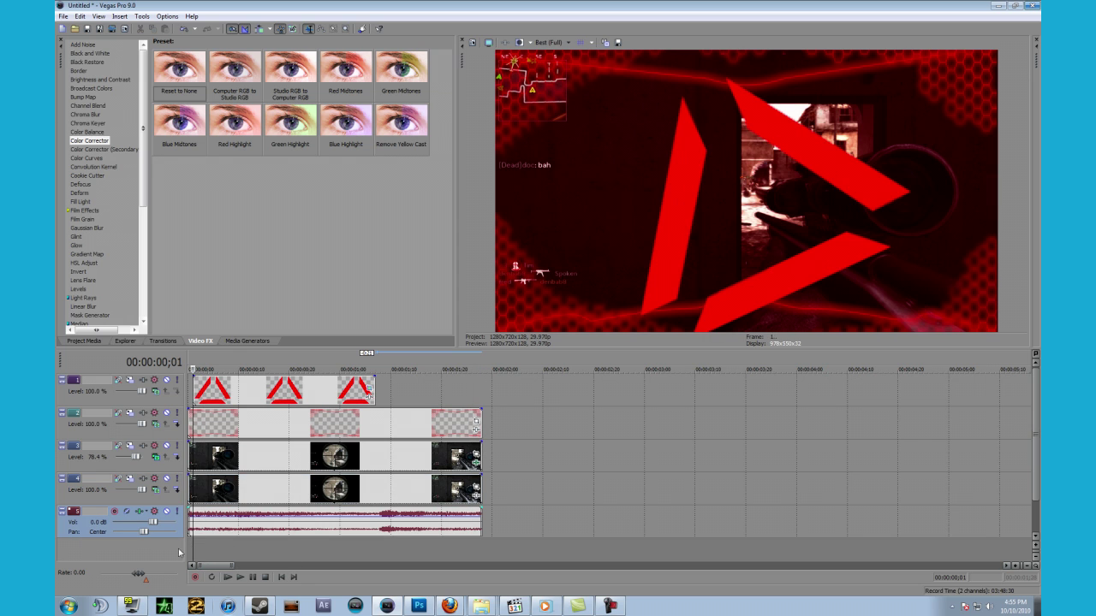
pyautogui.rightClick(149, 554)
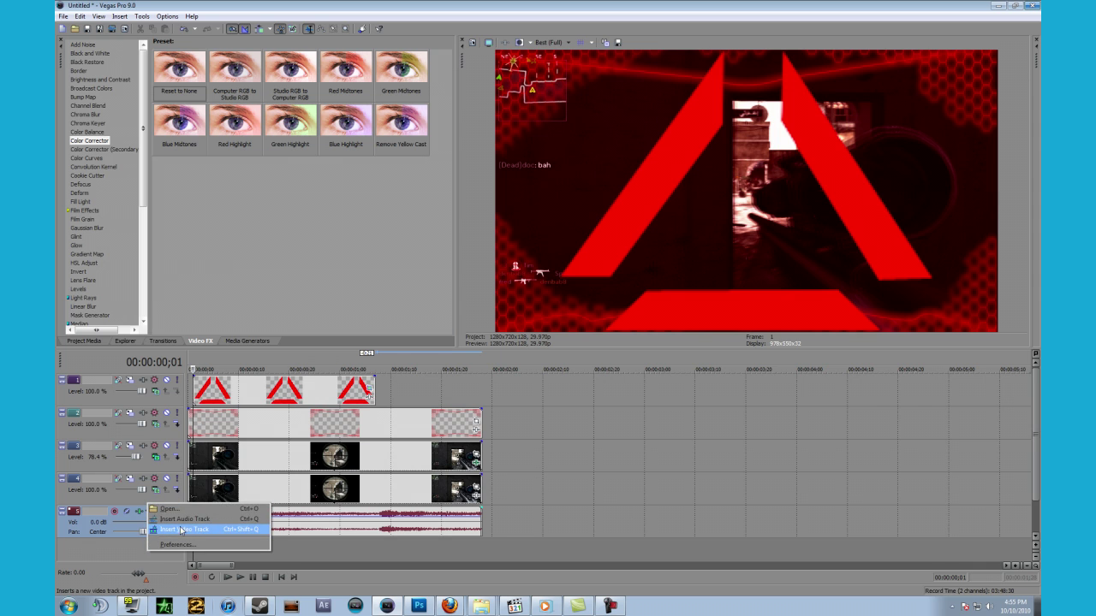
pyautogui.click(184, 519)
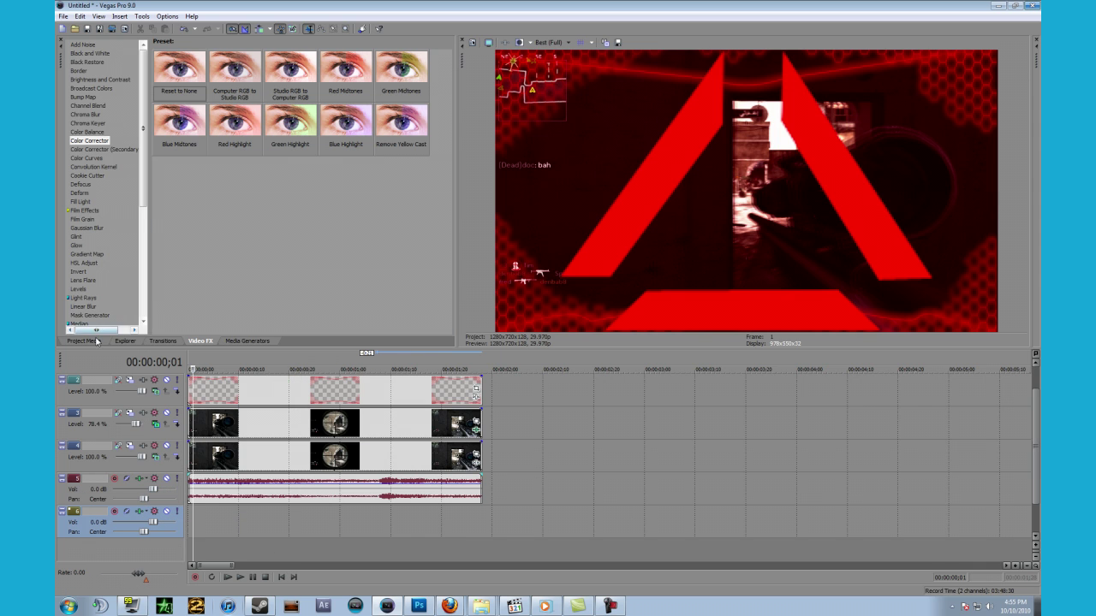
# Browse from the desktop into the predator sounds folder and open its Alien_Predator Sounds/Predator subfolder.
pyautogui.click(125, 341)
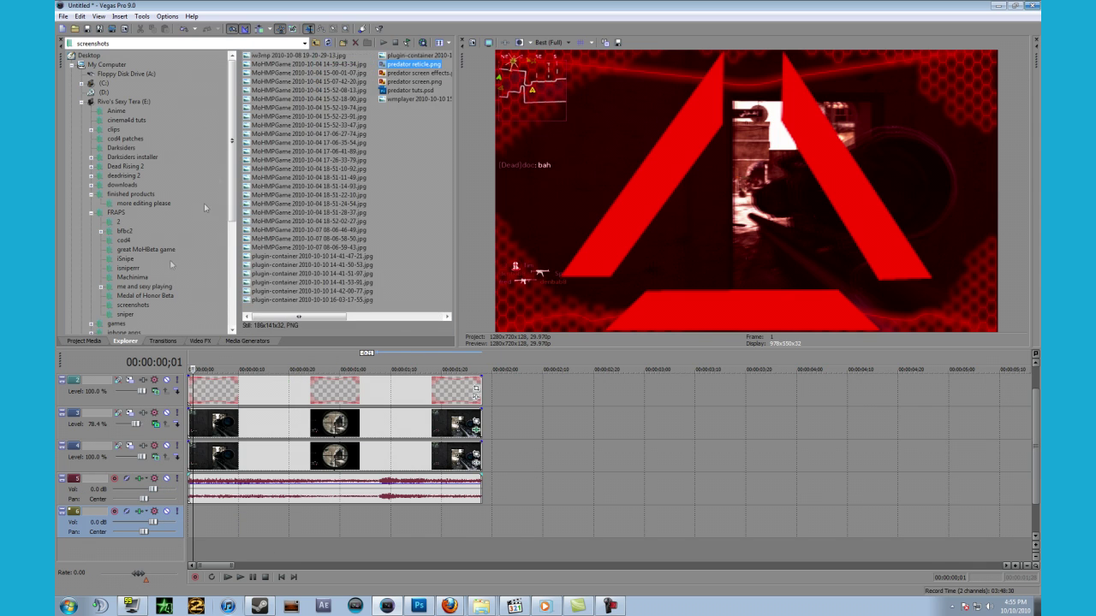
pyautogui.moveTo(231, 206); pyautogui.dragTo(129, 323)
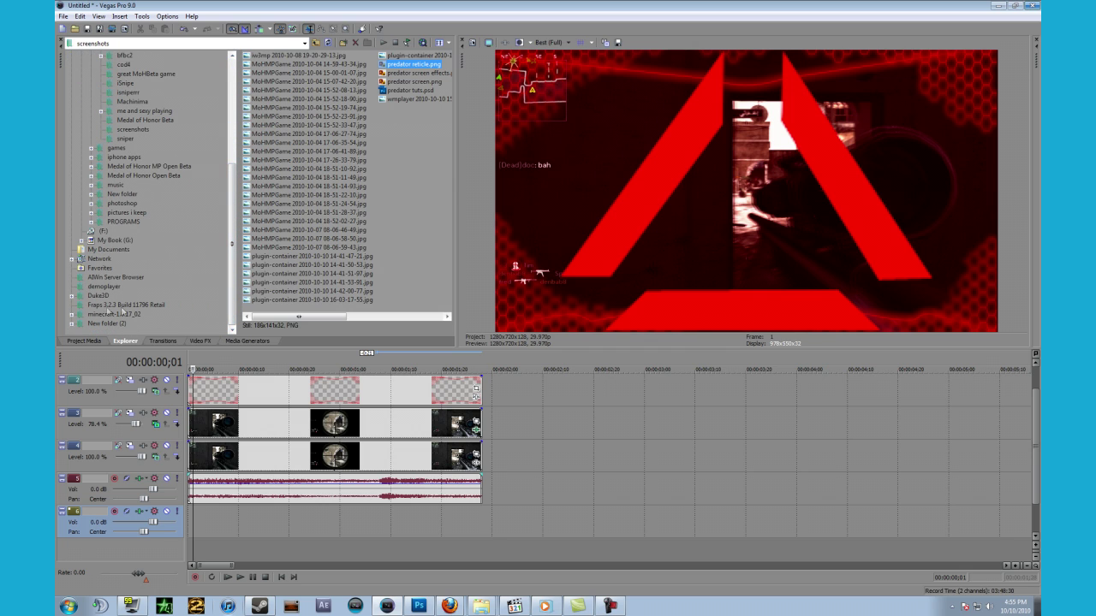
pyautogui.moveTo(229, 241); pyautogui.dragTo(228, 96)
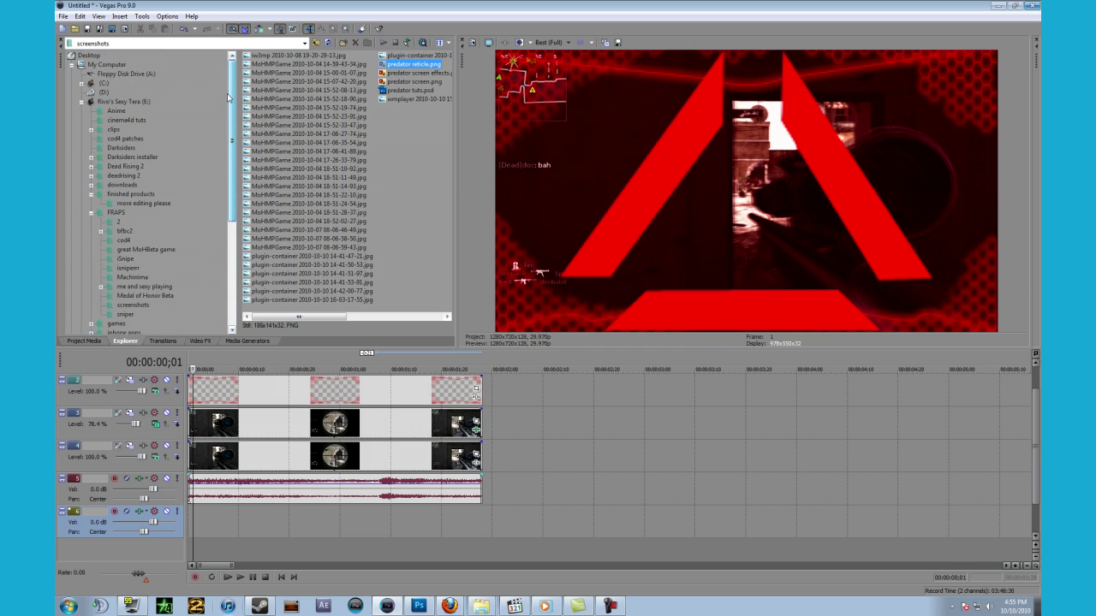
pyautogui.click(81, 102)
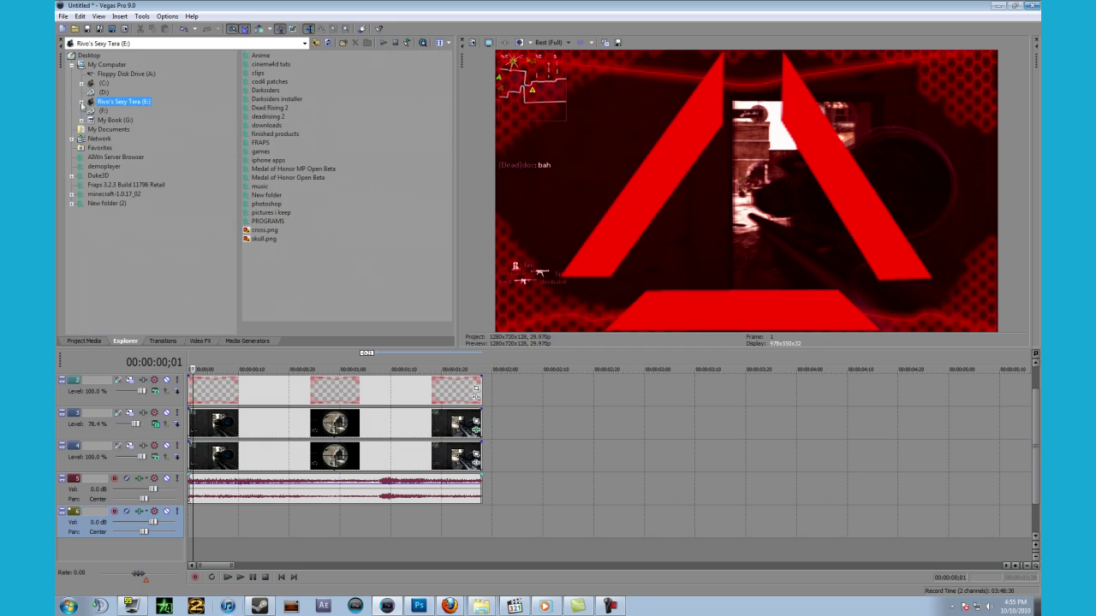
pyautogui.click(89, 56)
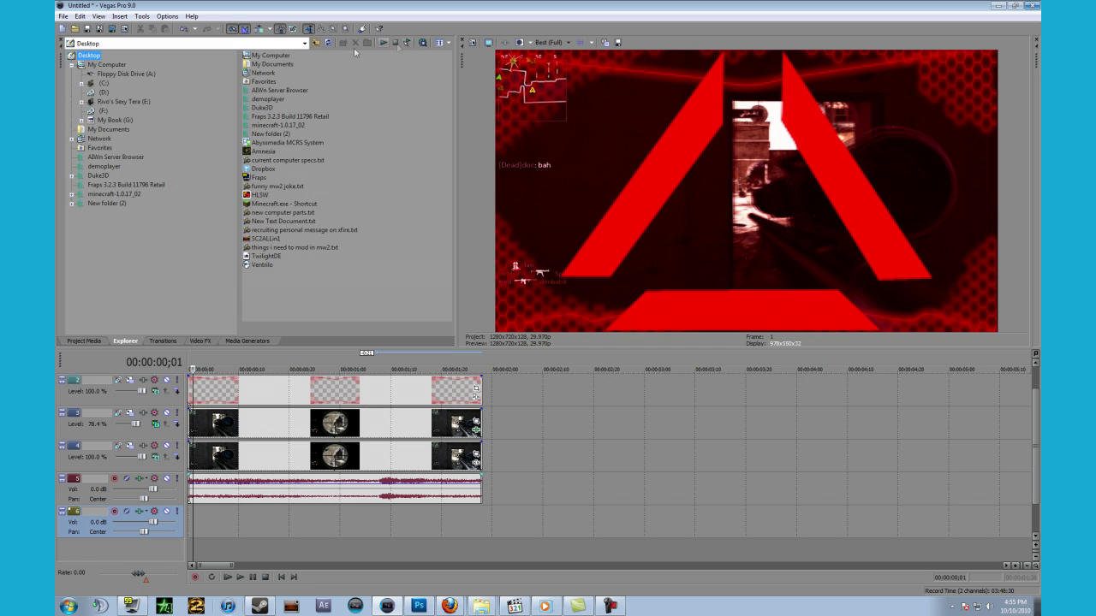
pyautogui.click(329, 43)
pyautogui.doubleClick(274, 142)
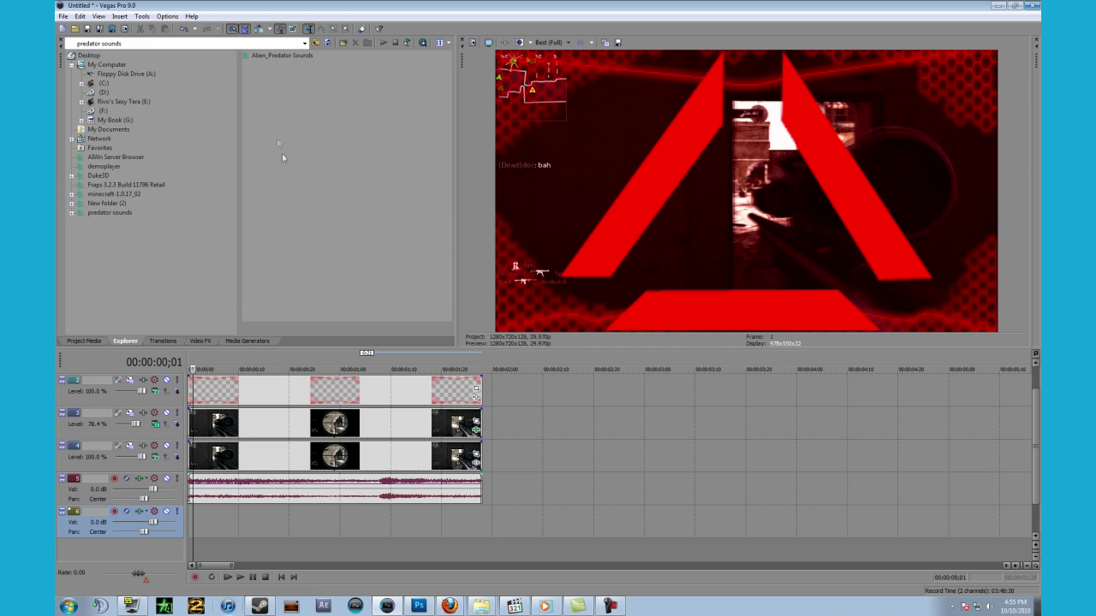
pyautogui.doubleClick(276, 56)
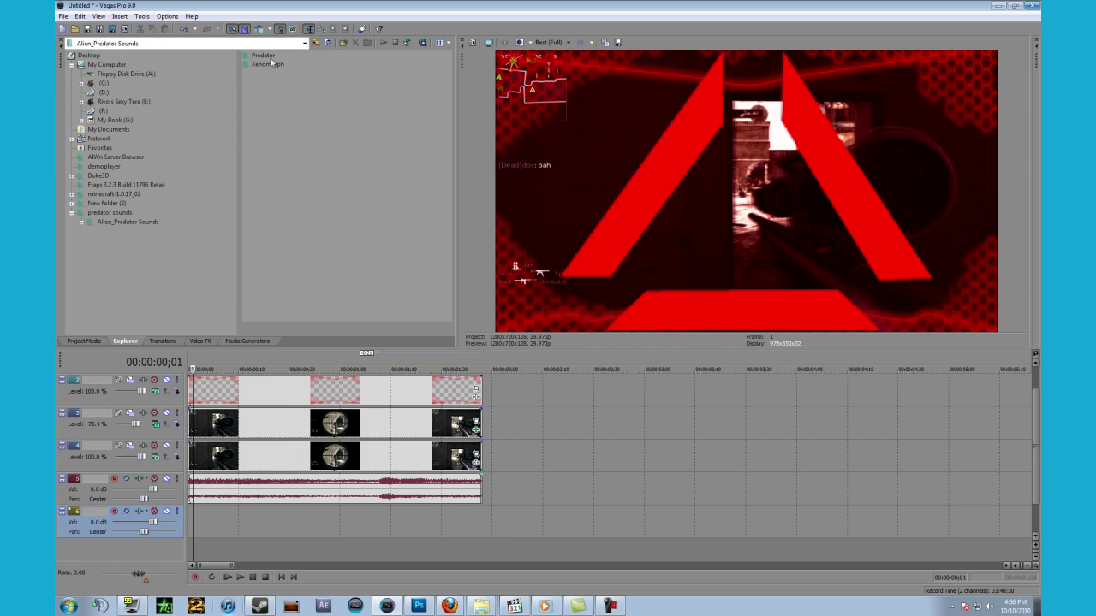
pyautogui.doubleClick(263, 56)
# Add Predator Snarl.mp3 at the start of the new audio track and play the sequence with it.
pyautogui.click(291, 82)
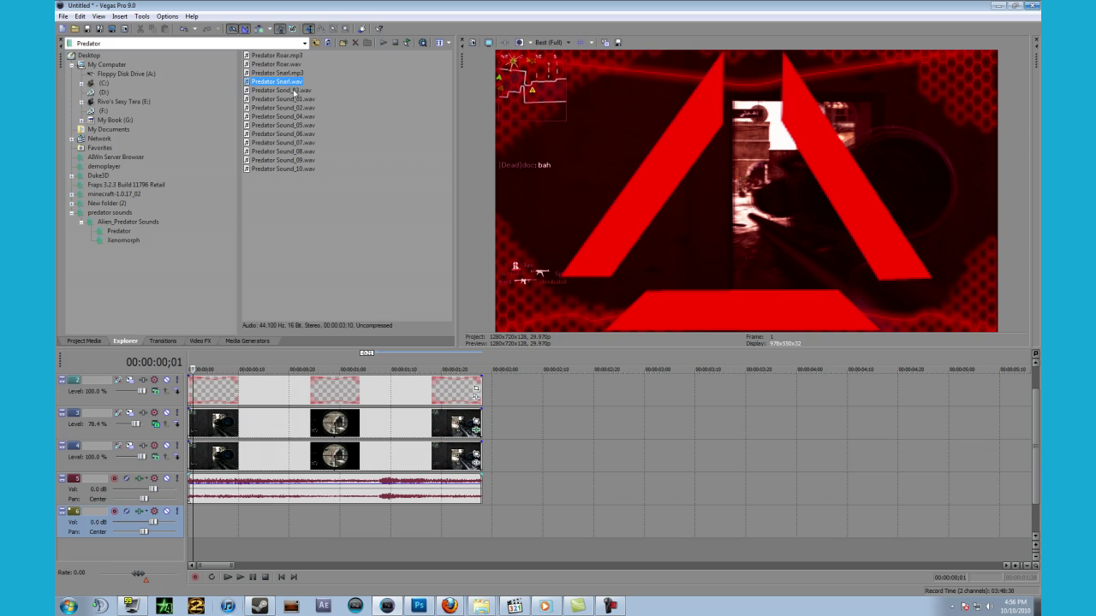
pyautogui.click(276, 74)
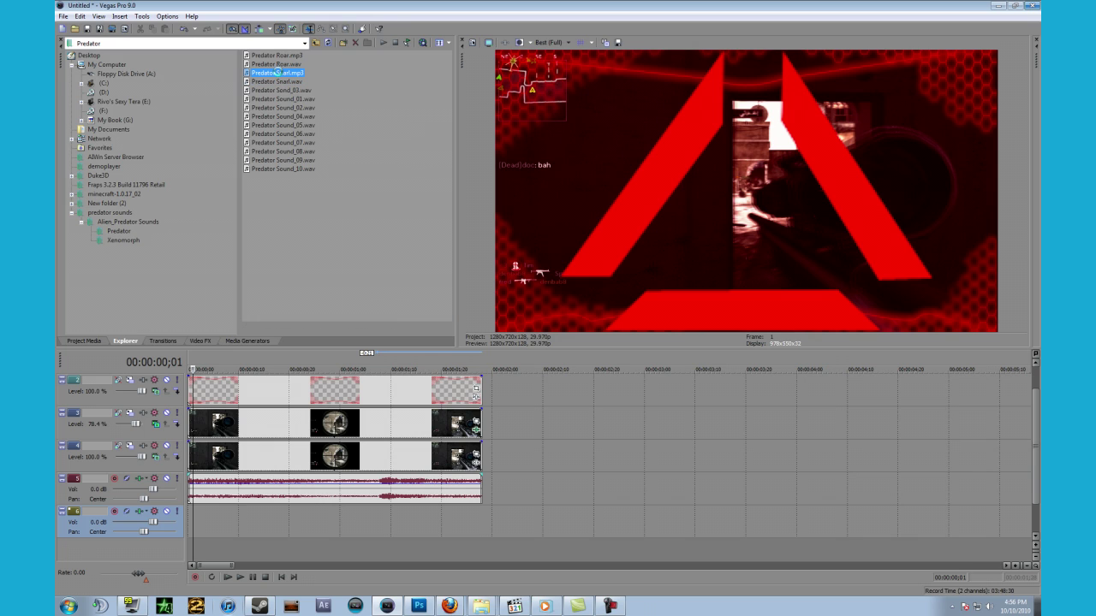
pyautogui.moveTo(278, 79); pyautogui.dragTo(192, 517)
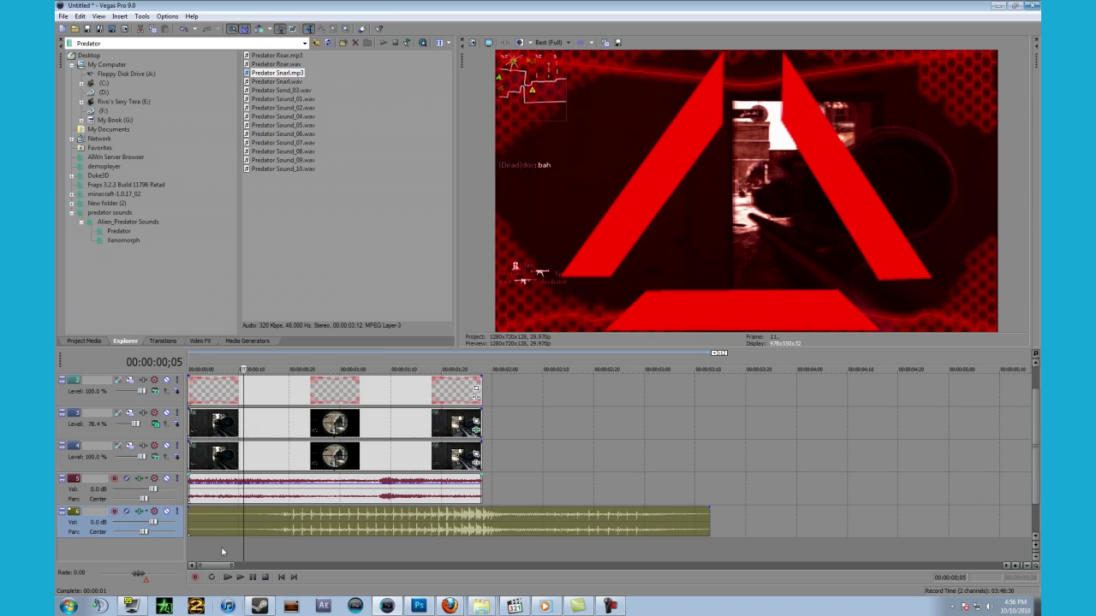
pyautogui.click(231, 578)
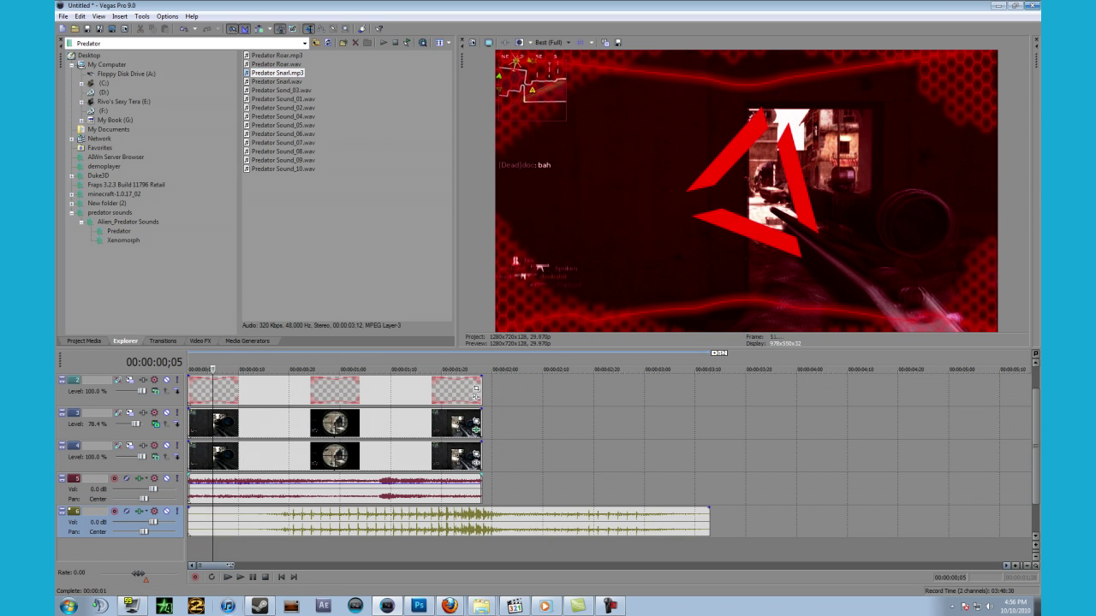
pyautogui.click(252, 579)
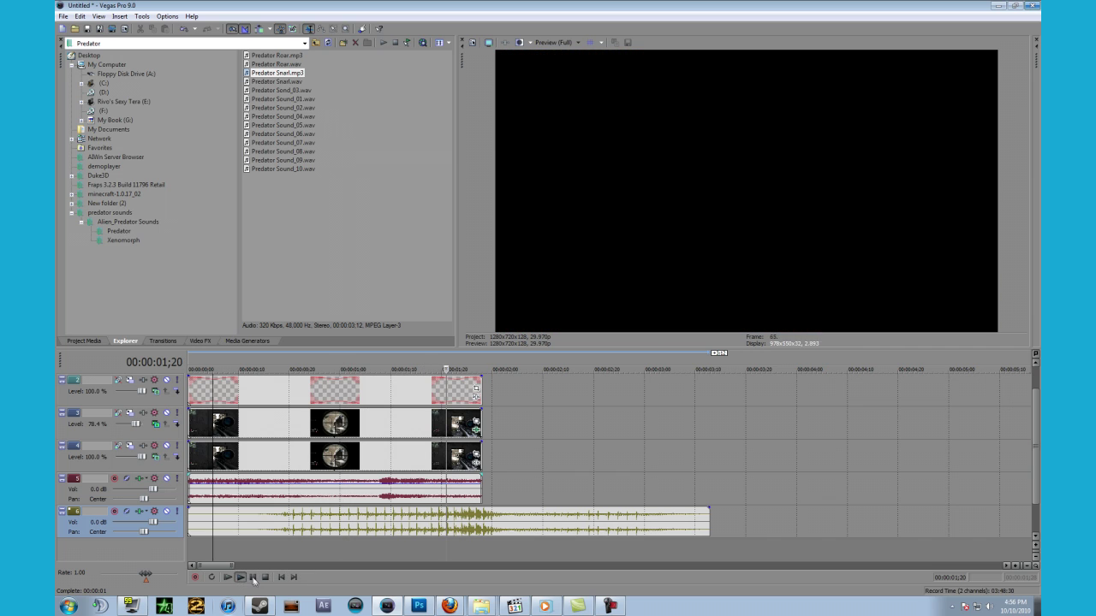
# Trim the quiet opening and the tail of the snarl sound so that it starts and ends with the video clip.
pyautogui.moveTo(709, 515); pyautogui.dragTo(481, 515)
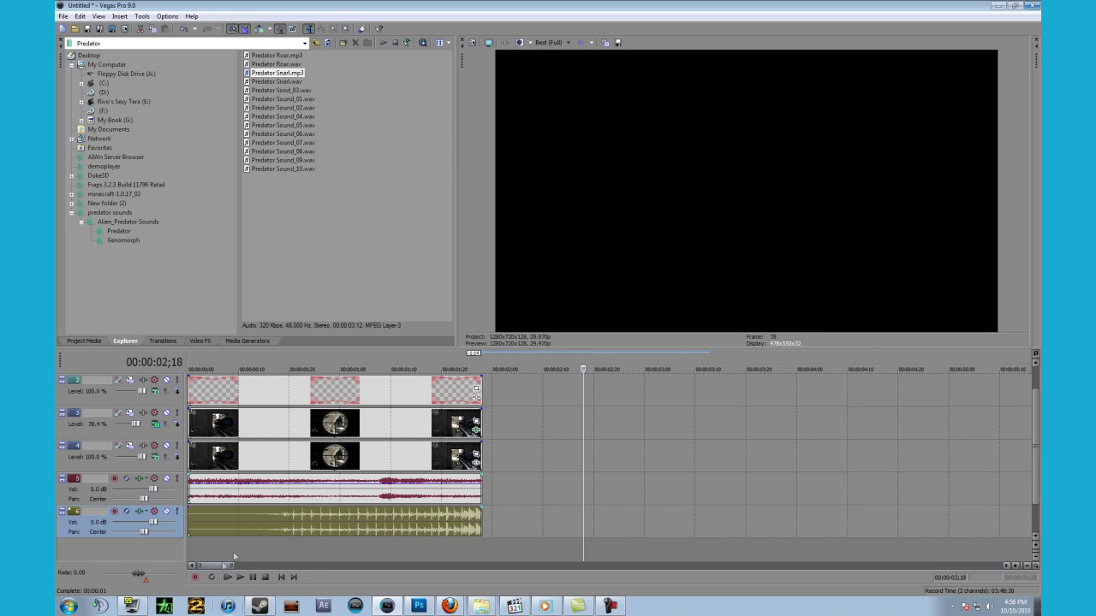
pyautogui.click(255, 527)
pyautogui.click(284, 528)
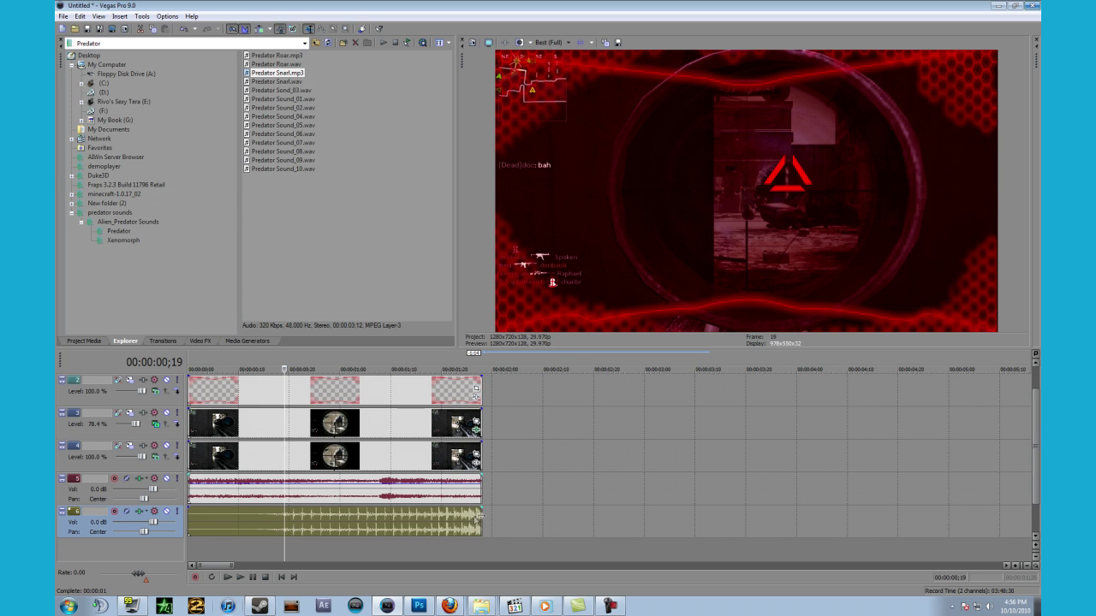
pyautogui.moveTo(481, 516); pyautogui.dragTo(562, 515)
pyautogui.moveTo(189, 518); pyautogui.dragTo(245, 516)
pyautogui.moveTo(344, 524); pyautogui.dragTo(286, 525)
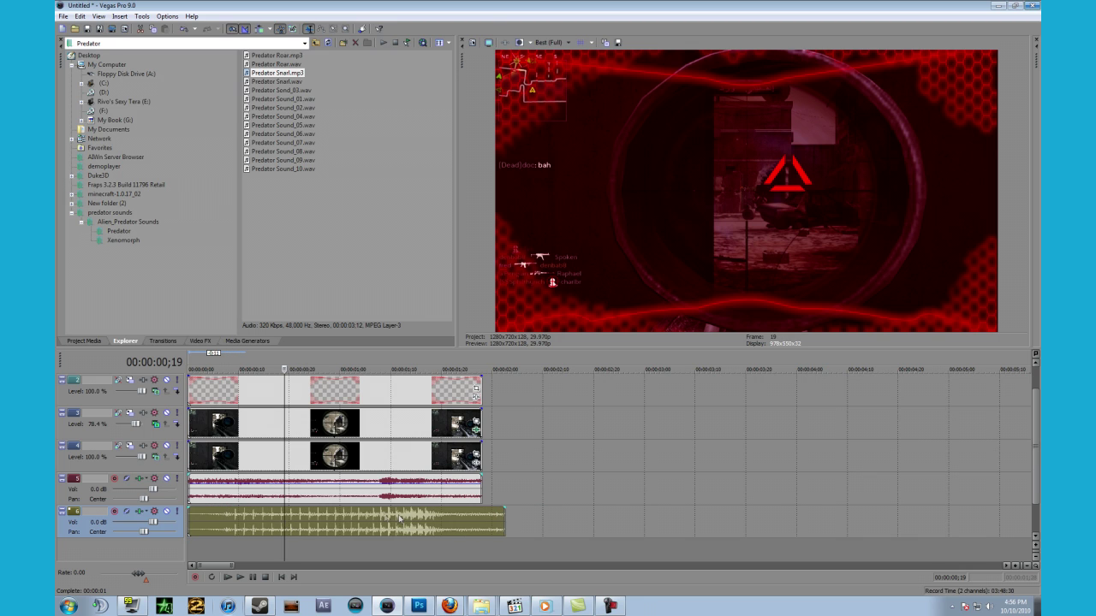
pyautogui.moveTo(500, 519); pyautogui.dragTo(482, 519)
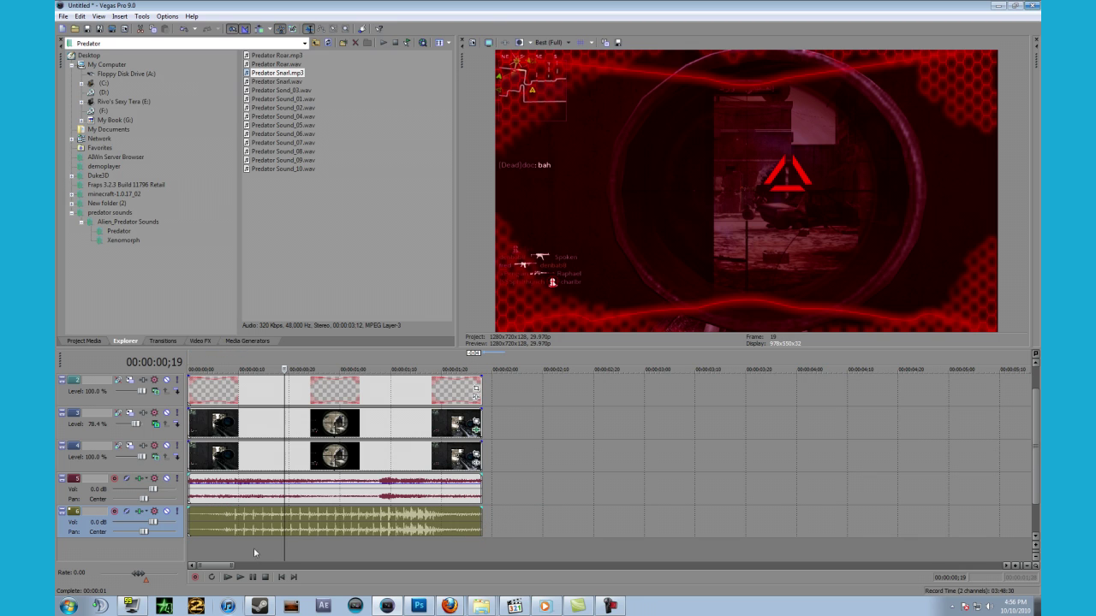
# Lower the snarl track's volume to -10.5 dB and play the sequence from 00:00:00;01.
pyautogui.moveTo(152, 522); pyautogui.dragTo(145, 524)
pyautogui.click(189, 546)
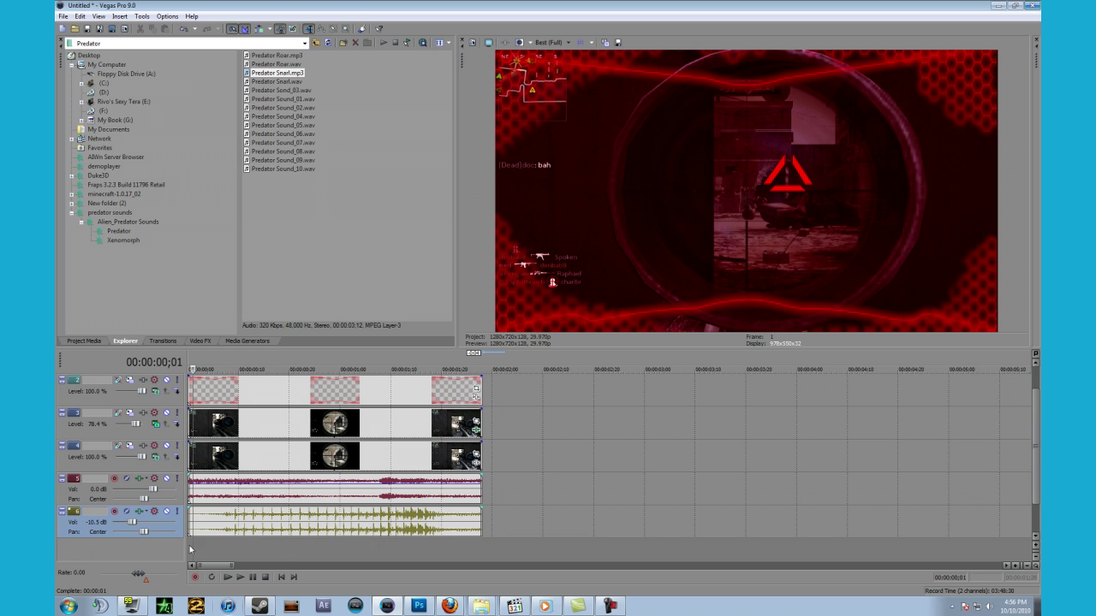
pyautogui.click(239, 577)
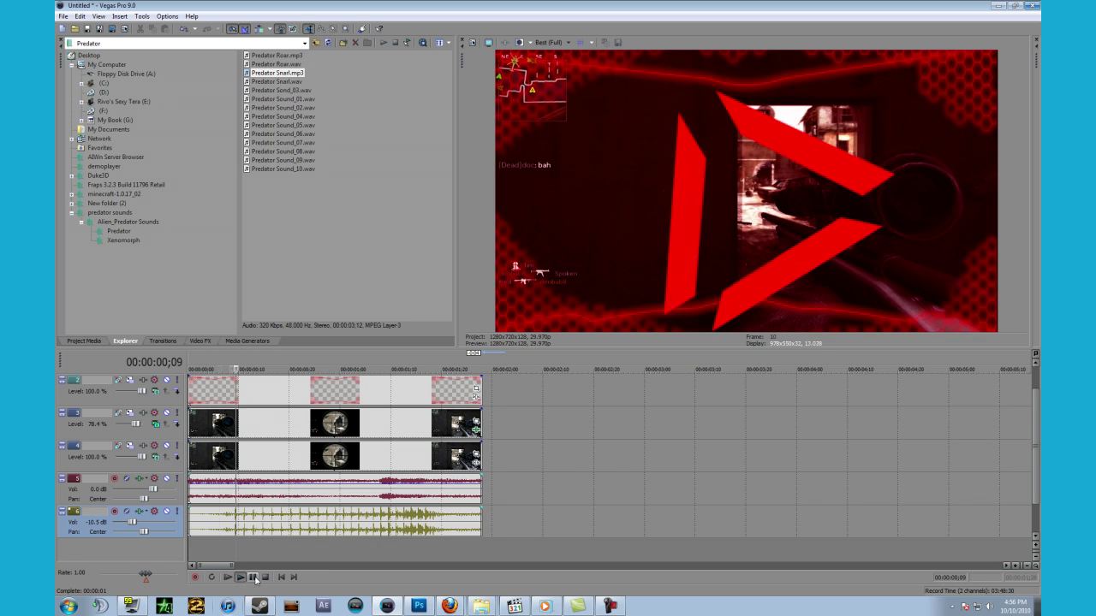
pyautogui.click(253, 578)
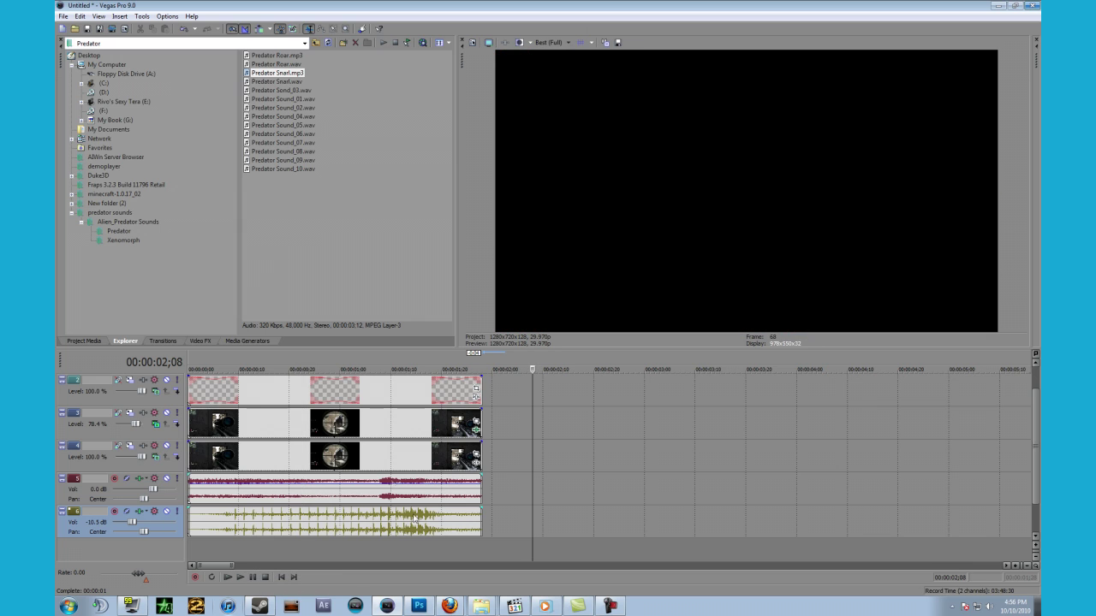
# Step frame by frame through the opening of the clip to examine the reticle, red tint and screen overlay together.
pyautogui.click(483, 548)
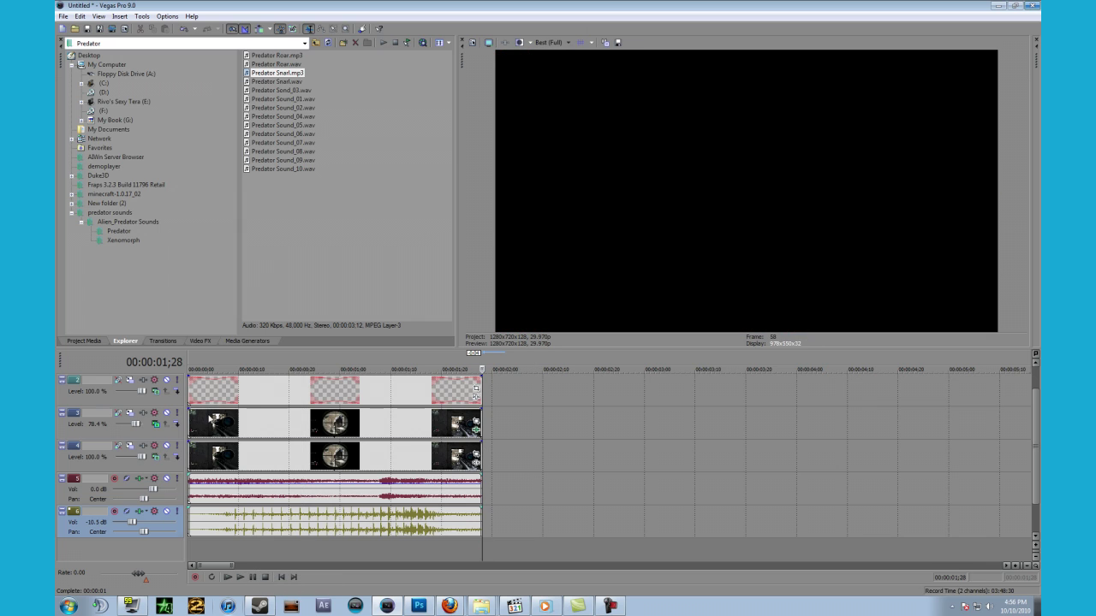
pyautogui.click(208, 418)
pyautogui.click(205, 420)
pyautogui.press('Right')
pyautogui.press('Right')
pyautogui.press('Right')
pyautogui.press('Right')
pyautogui.press('Right')
pyautogui.press('Right')
pyautogui.press('Right')
pyautogui.press('Right')
pyautogui.press('Right')
pyautogui.press('Right')
pyautogui.press('Right')
pyautogui.press('Right')
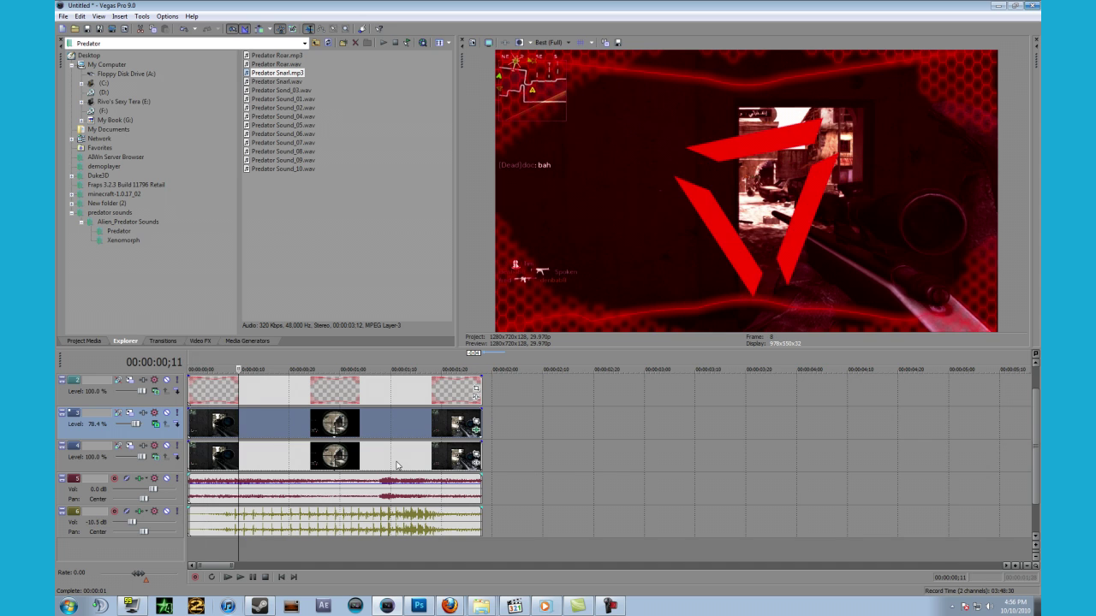
pyautogui.press('Right')
pyautogui.press('Right')
pyautogui.press('Right')
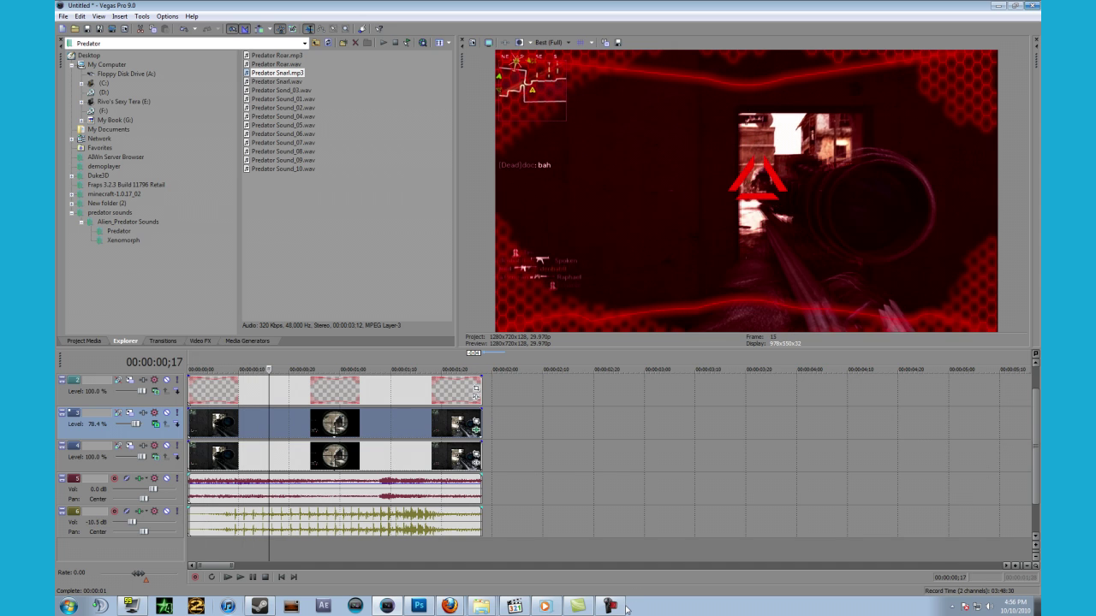
pyautogui.click(613, 606)
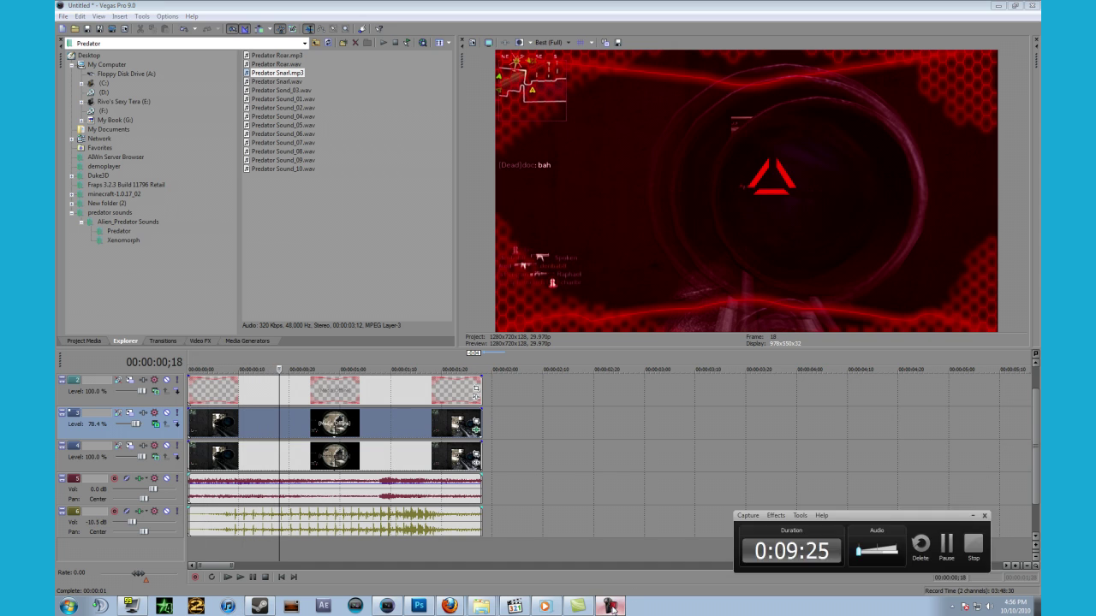